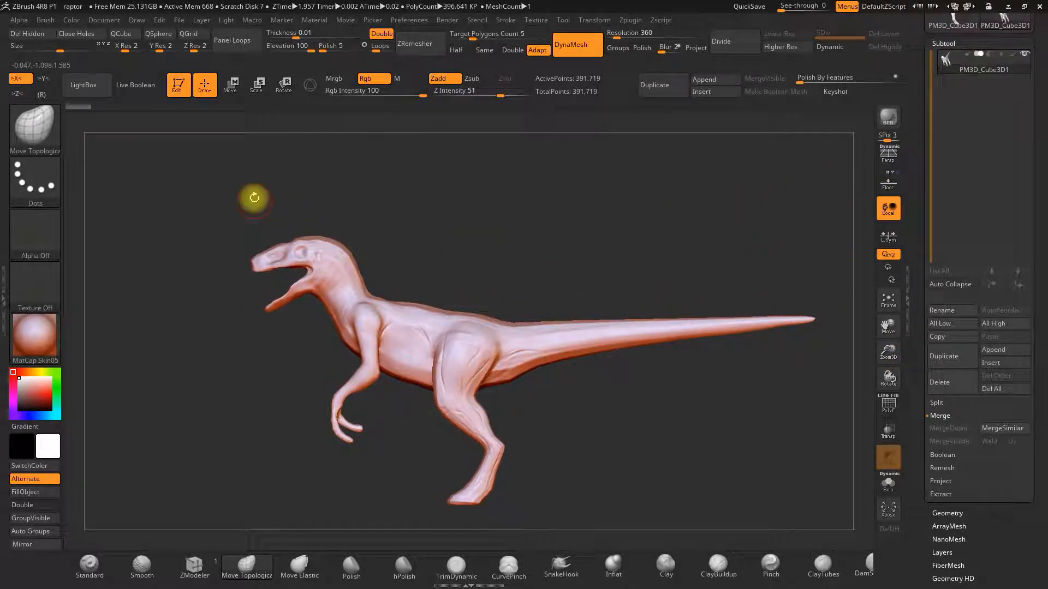
Mask the raptor's snout and head using the MaskPen and then a Lasso mask stroke.
key("ctrl")
left_click_drag(240, 228, 274, 277, "ctrl")
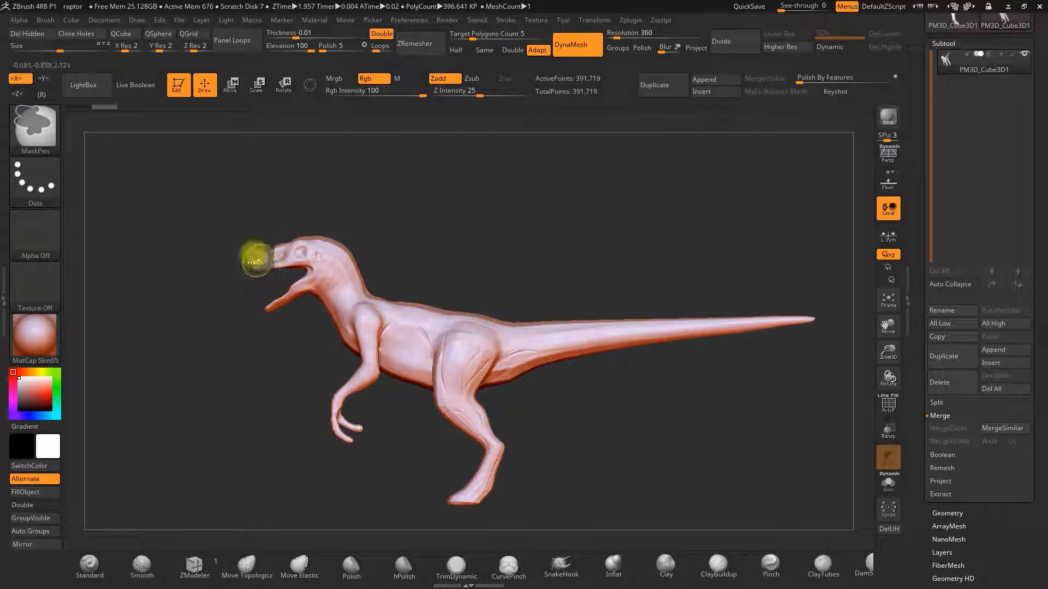
left_click(41, 172)
left_click(175, 210)
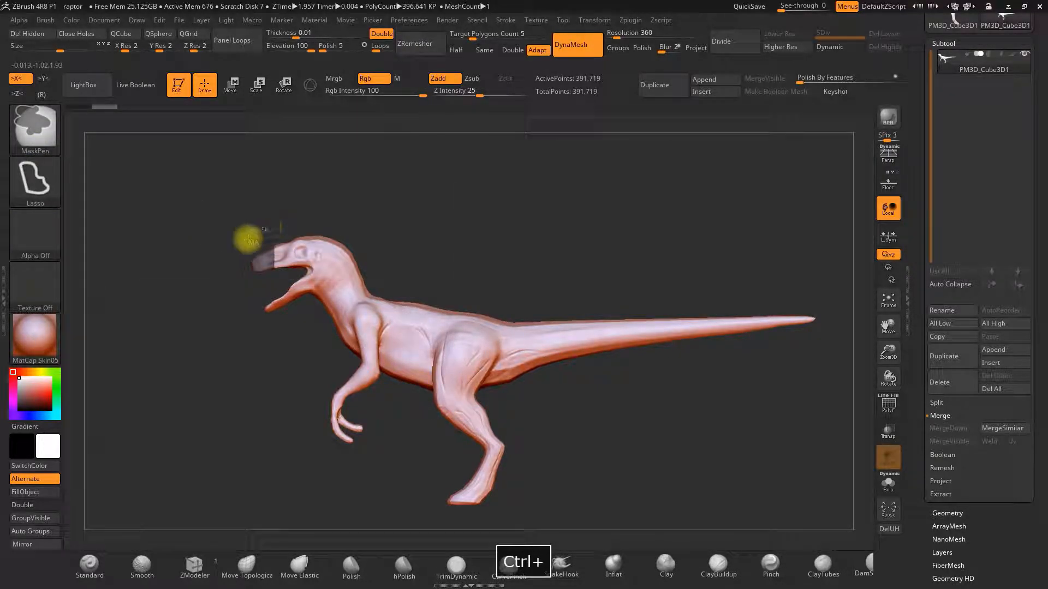
mouse_move(262, 282)
left_mouse_down("ctrl")
mouse_move(288, 273)
mouse_move(303, 203)
left_mouse_up("ctrl")
Compare the head against the reference image, then invert the mask so only the head stays unmasked.
left_click(887, 183)
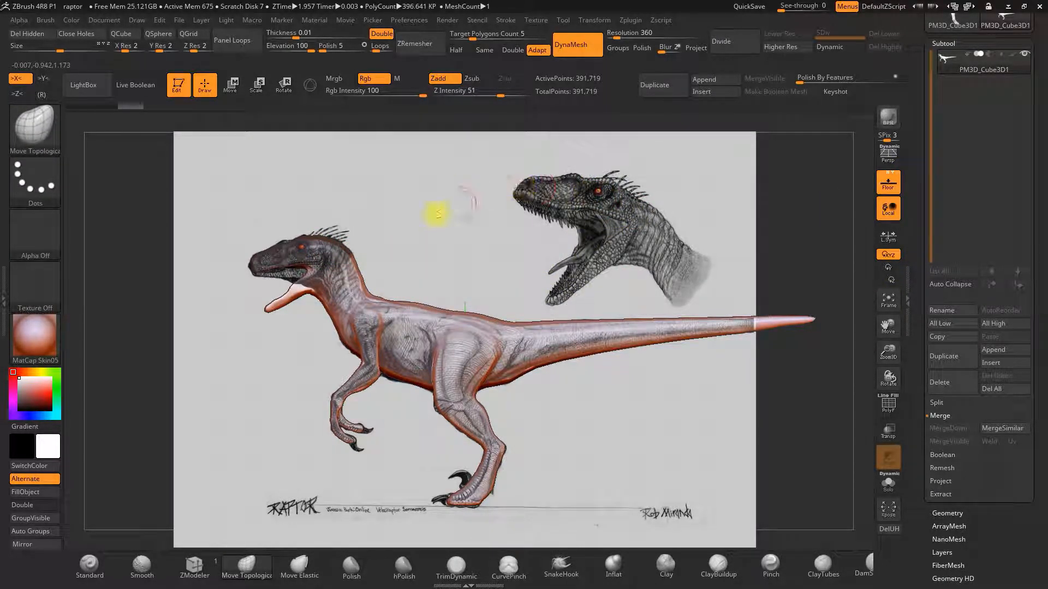
left_click(883, 191)
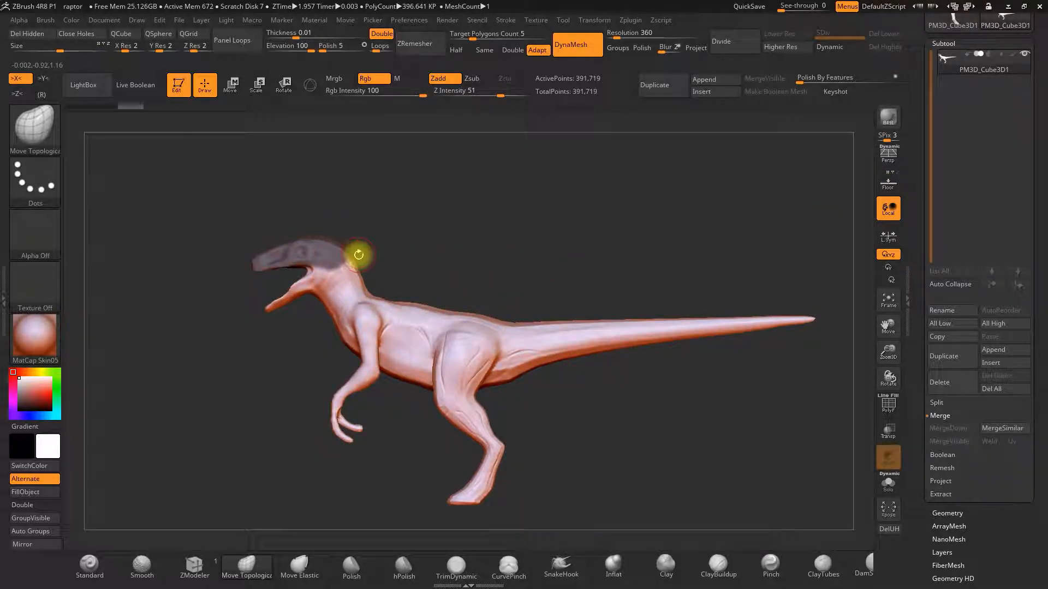
key("ctrl")
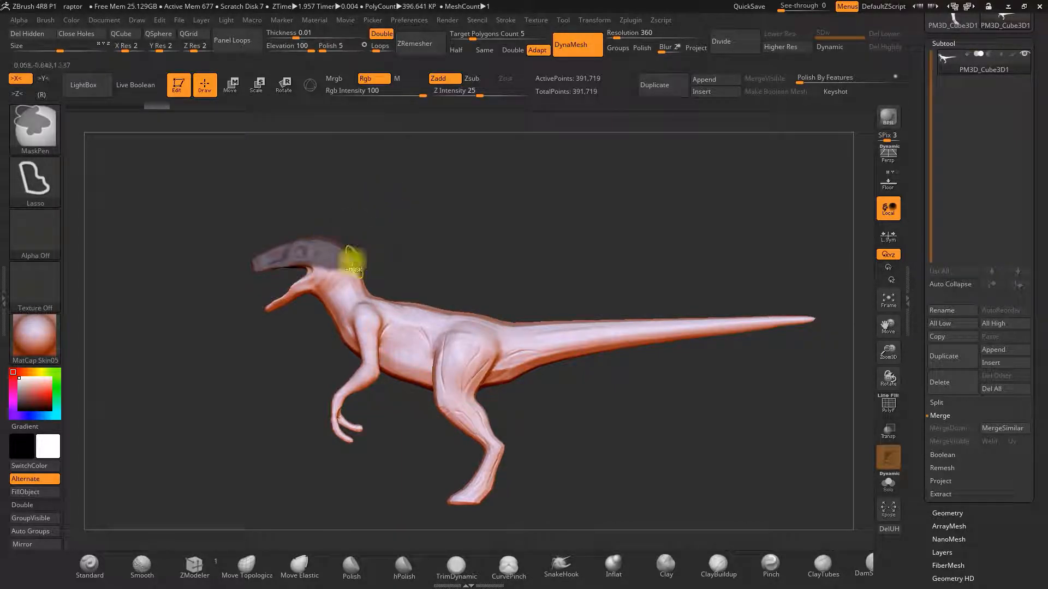
left_click(384, 240, "ctrl")
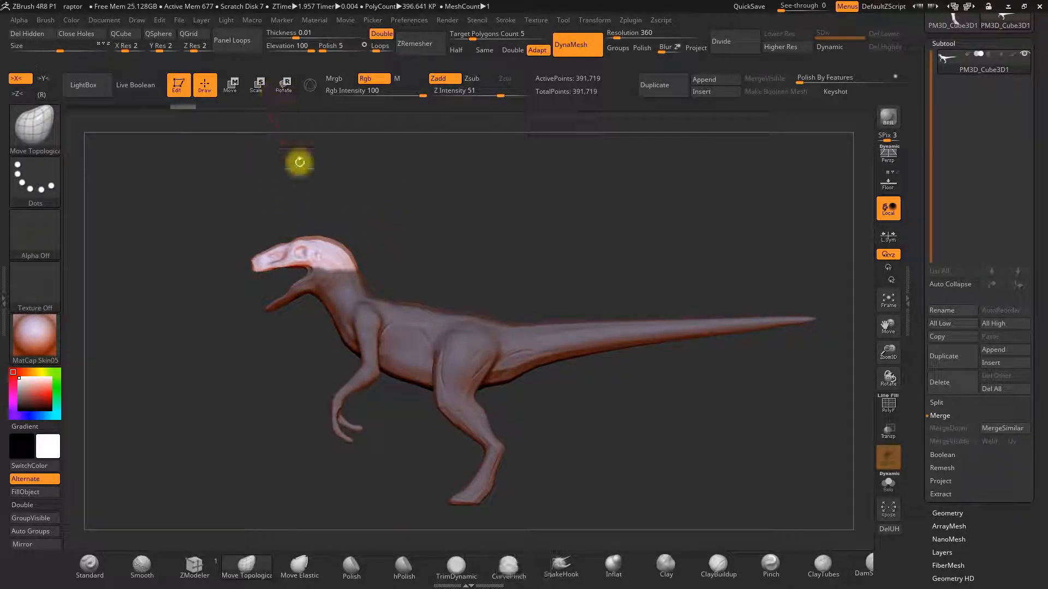
Draw a Rotate transpose line across the raptor's head.
key("ctrl")
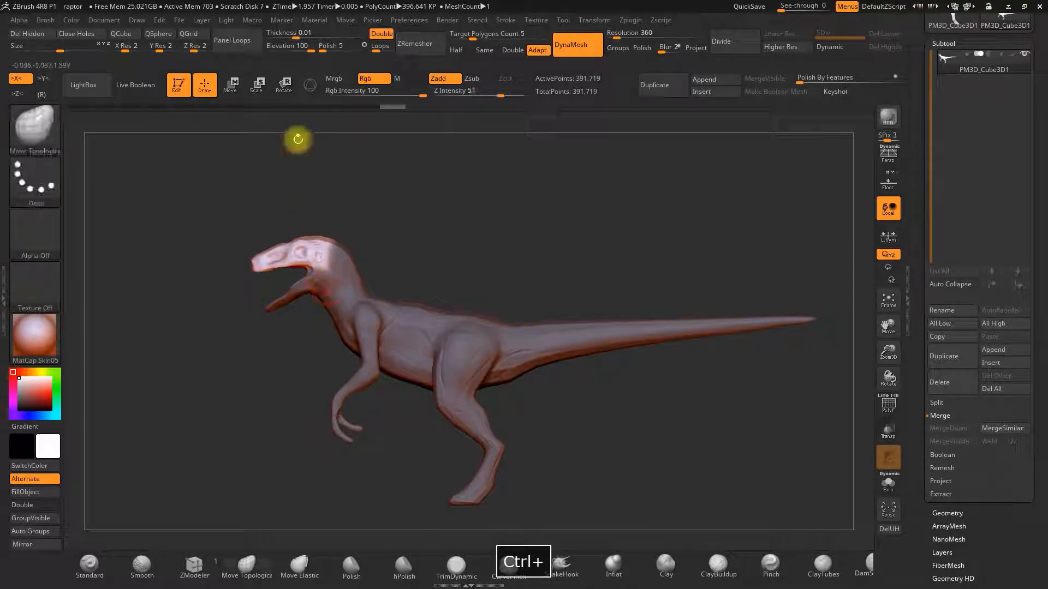
left_click(284, 84)
mouse_move(329, 264)
left_mouse_down()
mouse_move(253, 246)
mouse_move(248, 231)
left_mouse_up()
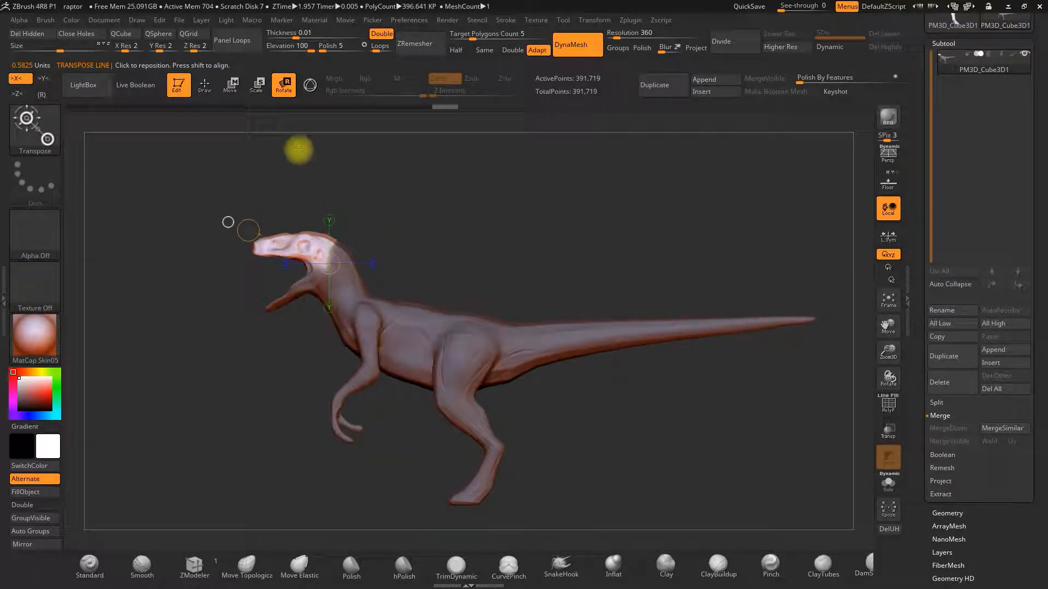
Return to draw mode and select the Move Topological brush.
left_click(204, 85)
left_click_drag(452, 225, 456, 232, "ctrl")
mouse_move(449, 236)
left_mouse_down()
mouse_move(428, 243)
mouse_move(454, 283)
mouse_move(433, 246)
mouse_move(415, 273)
left_mouse_up()
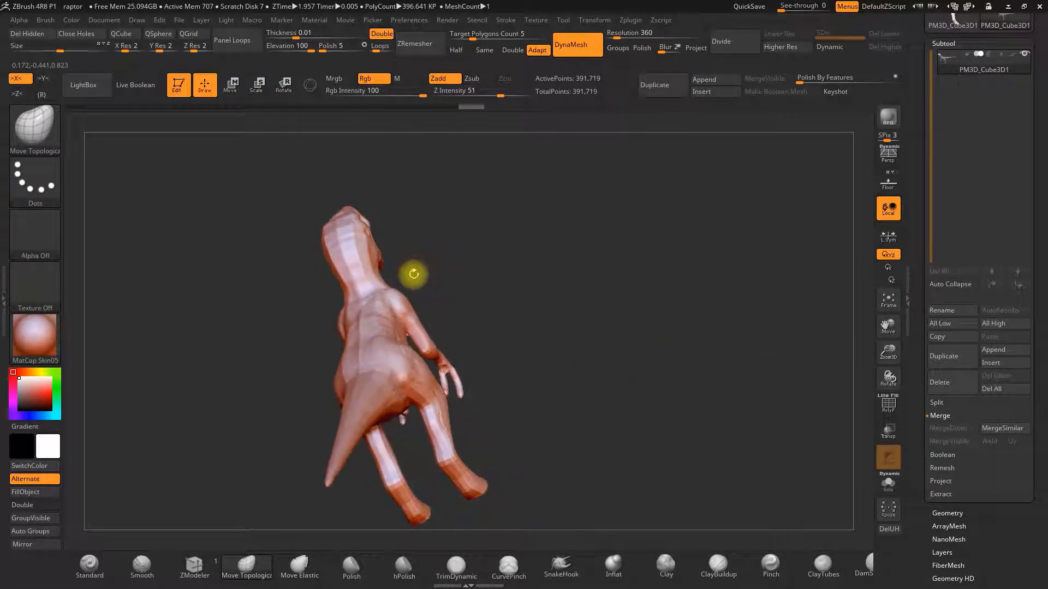
left_click(261, 567)
key("space")
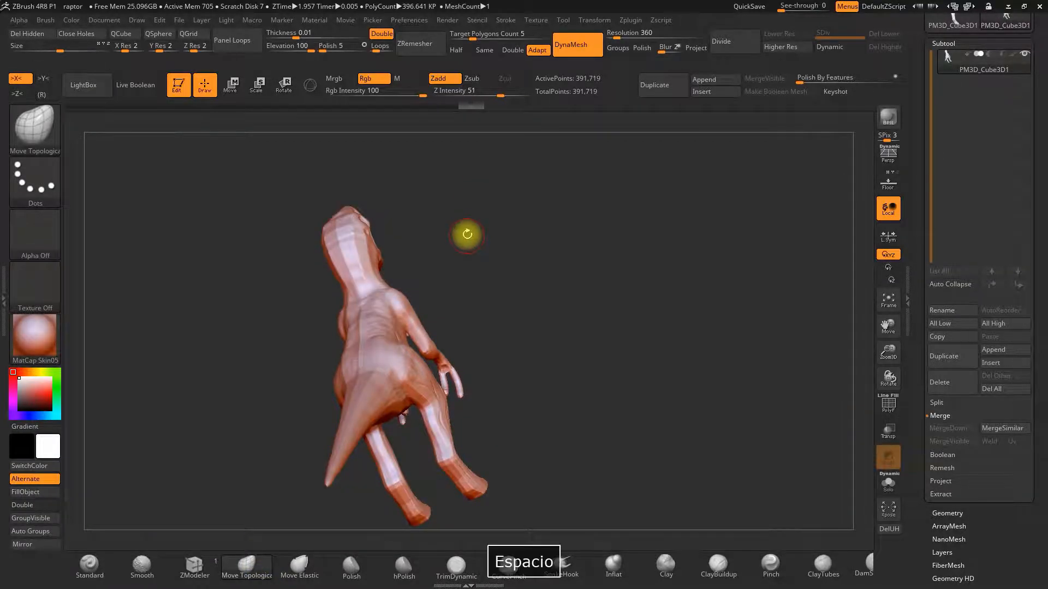
mouse_move(469, 236)
left_mouse_down()
mouse_move(407, 274)
mouse_move(484, 204)
mouse_move(422, 280)
mouse_move(437, 262)
mouse_move(498, 248)
mouse_move(509, 227)
mouse_move(556, 234)
left_mouse_up()
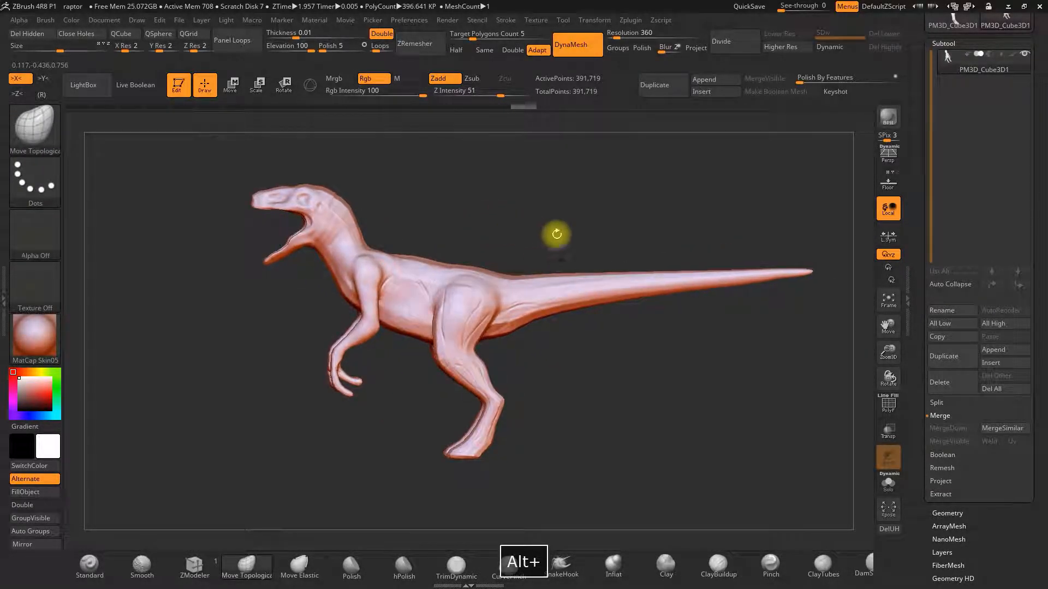
Show the concept-art reference image behind the raptor and pick the ClayBuildup brush.
left_click(889, 180)
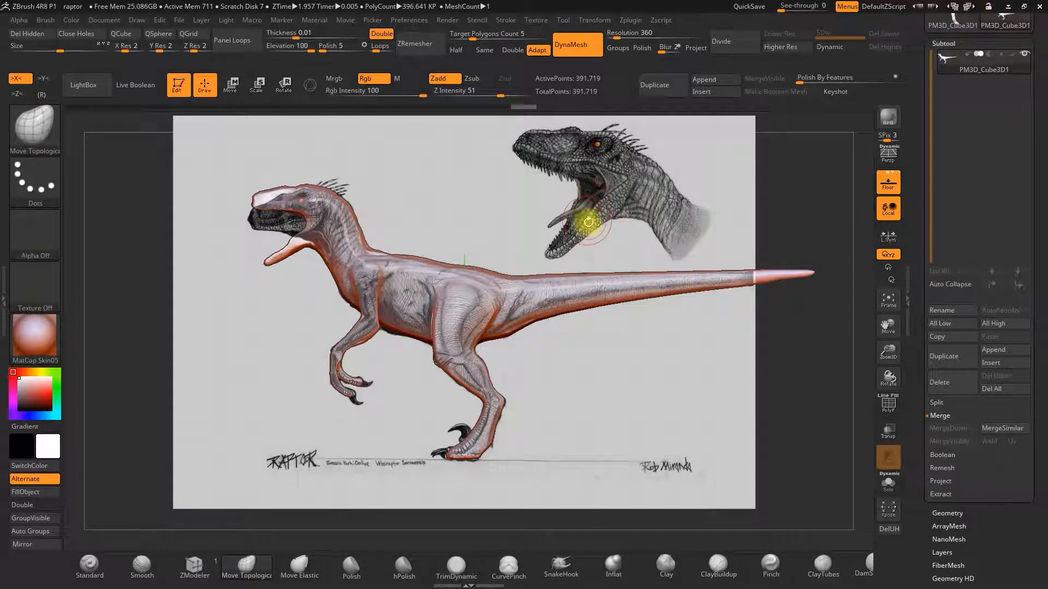
left_click(718, 565)
key("space")
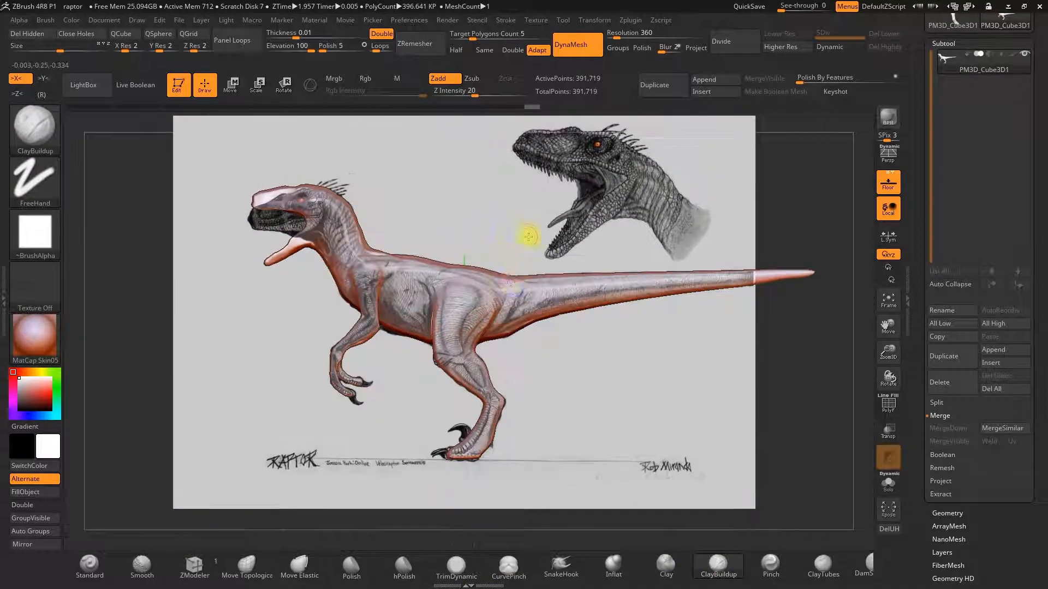
mouse_move(619, 360)
left_mouse_down()
mouse_move(524, 333)
mouse_move(535, 332)
mouse_move(540, 311)
left_mouse_up()
Try reshaping the snout with the Move Topological brush, undoing the last three strokes.
left_click(246, 565)
key("space")
mouse_move(521, 240)
left_mouse_down()
mouse_move(513, 299)
mouse_move(531, 318)
left_mouse_up()
mouse_move(505, 270)
left_mouse_down()
mouse_move(542, 300)
mouse_move(587, 271)
mouse_move(542, 356)
mouse_move(513, 341)
left_mouse_up()
left_click_drag(584, 343, 611, 370)
left_click_drag(543, 379, 368, 442)
left_click_drag(893, 349, 895, 374)
key("space")
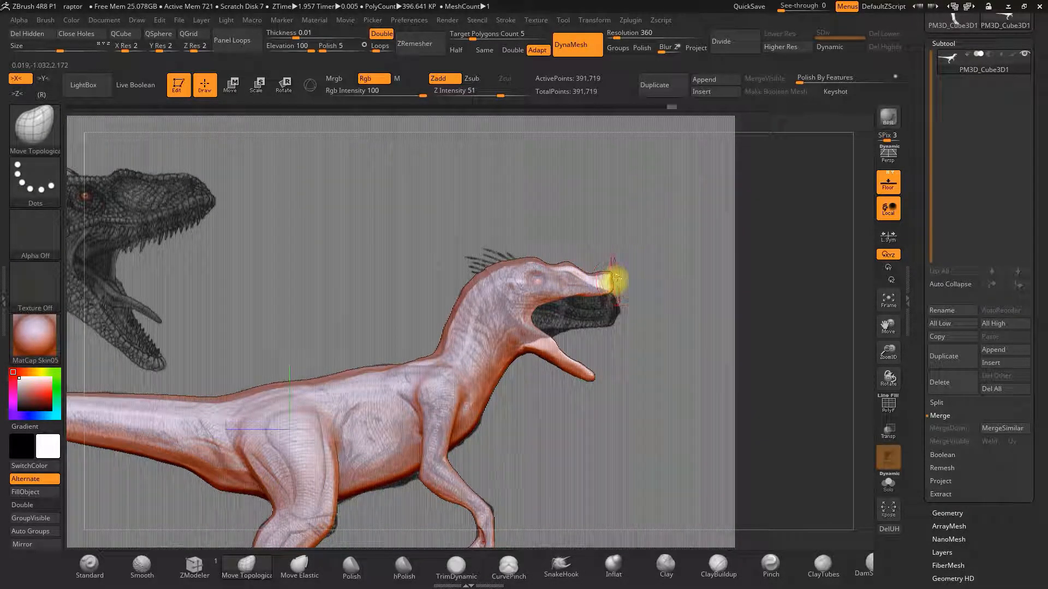
key("ctrl+z")
key("ctrl+z")
key("ctrl+z")
Orbit around the raptor's head to inspect it from below and in front.
key("space")
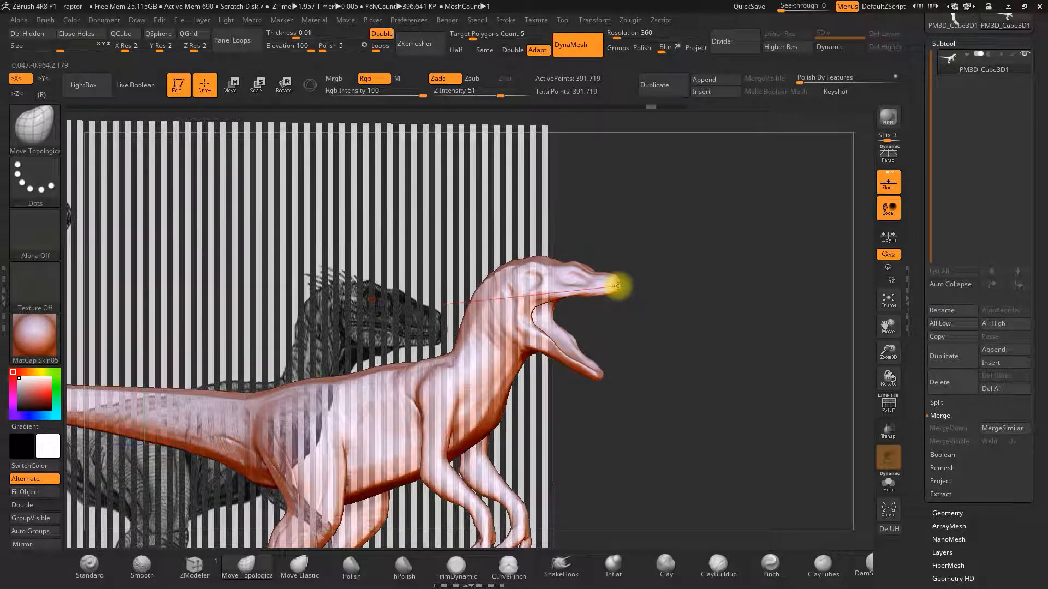
left_click_drag(647, 273, 647, 249)
left_click_drag(646, 249, 601, 367, "alt")
key("space")
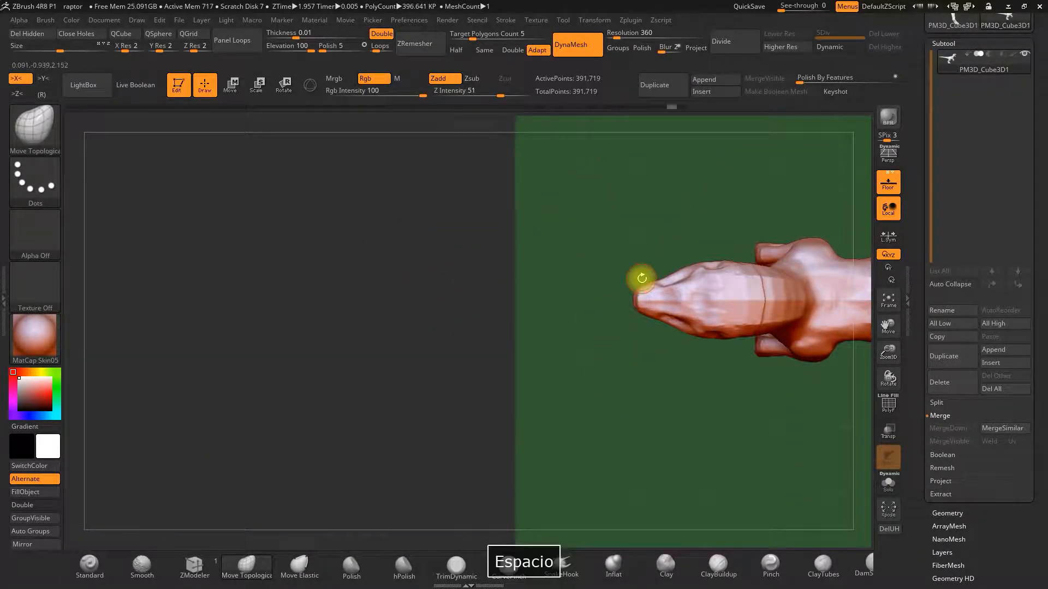
left_click_drag(639, 285, 669, 99)
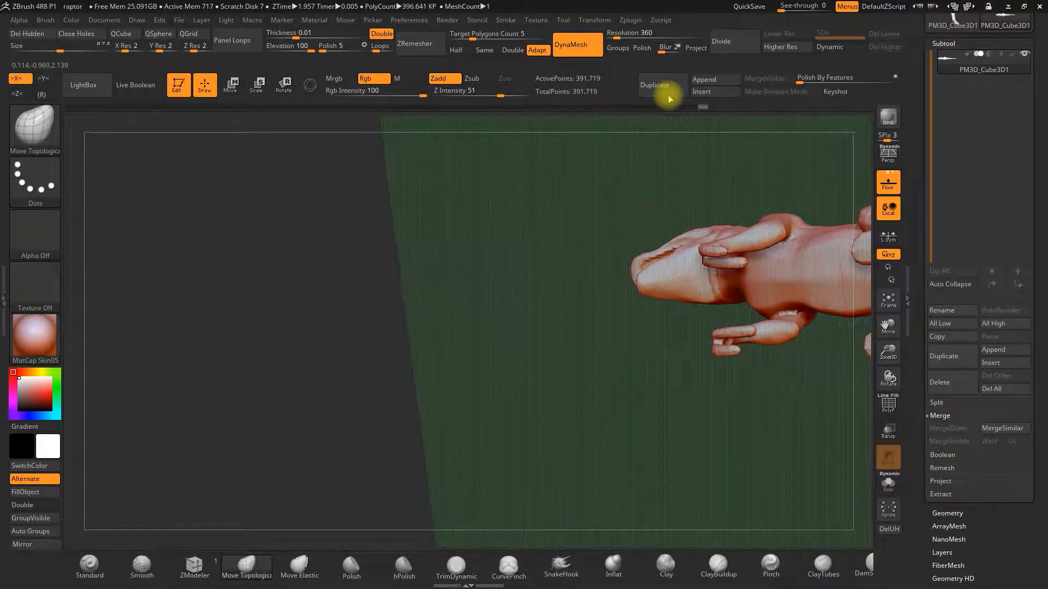
mouse_move(662, 231)
left_mouse_down()
mouse_move(662, 273)
mouse_move(627, 370)
mouse_move(593, 287)
mouse_move(652, 402)
mouse_move(744, 318)
left_mouse_up()
key("ctrl")
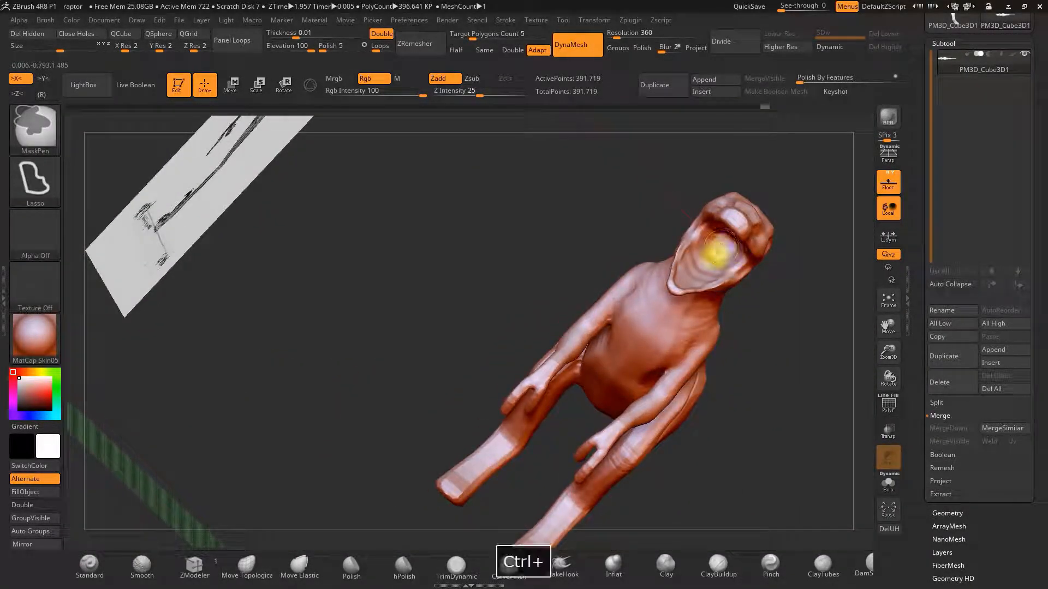
Undo two edits and switch the mask stroke type to Dots.
key("ctrl+z")
left_click(36, 180, "ctrl")
left_click(101, 191, "ctrl")
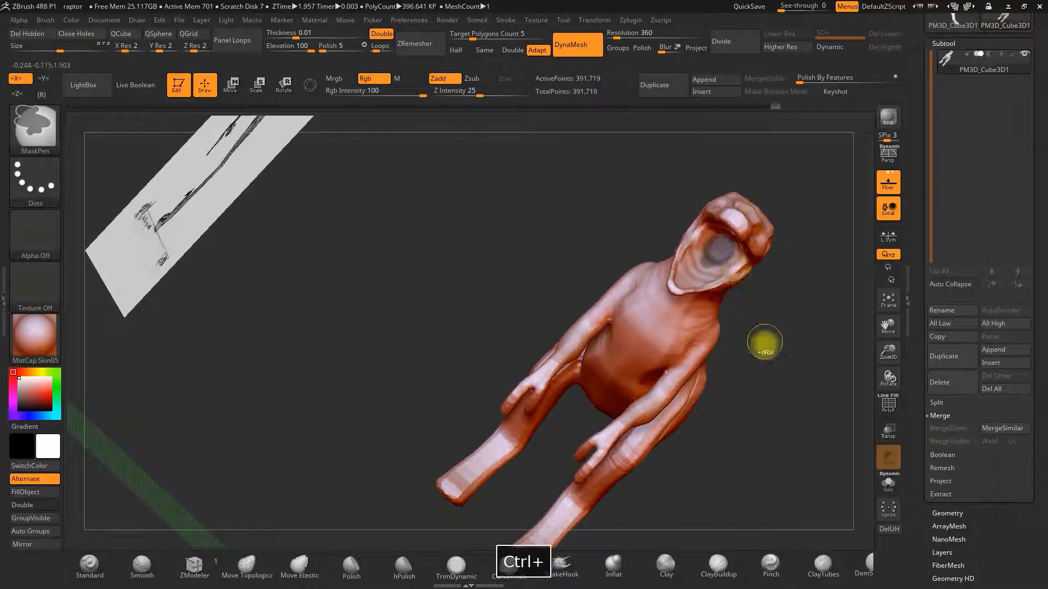
key("ctrl+z")
Reposition the masked head with a Move transpose line, then hide the reference image.
left_click(231, 84)
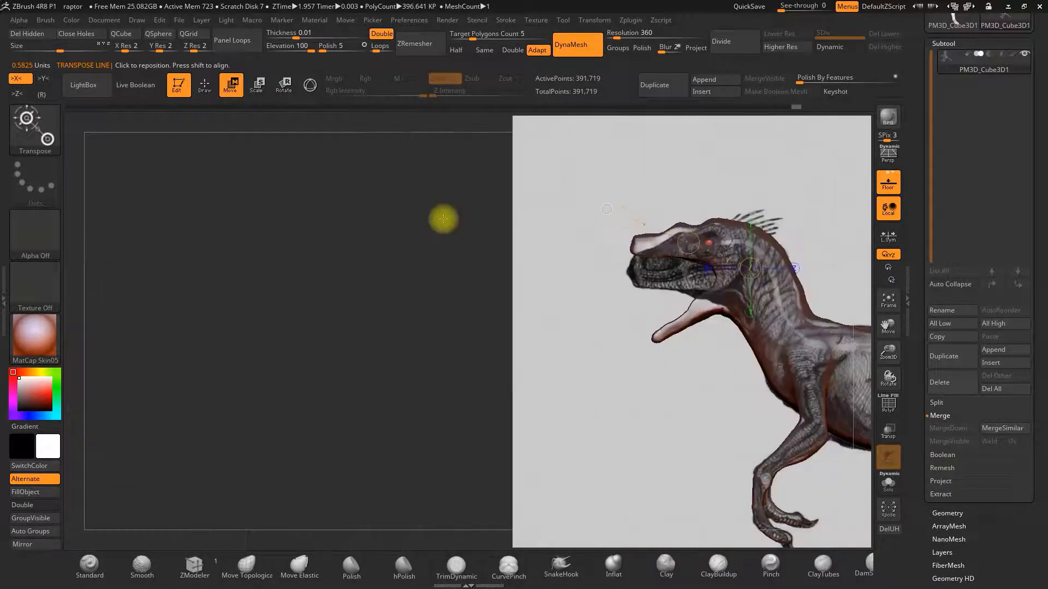
left_click_drag(443, 219, 764, 293)
left_click_drag(650, 271, 668, 290)
left_click_drag(751, 242, 798, 245)
key("q")
left_click_drag(454, 311, 469, 319, "ctrl")
left_click_drag(468, 314, 499, 289)
left_click_drag(778, 210, 699, 213, "shift")
left_click(889, 183)
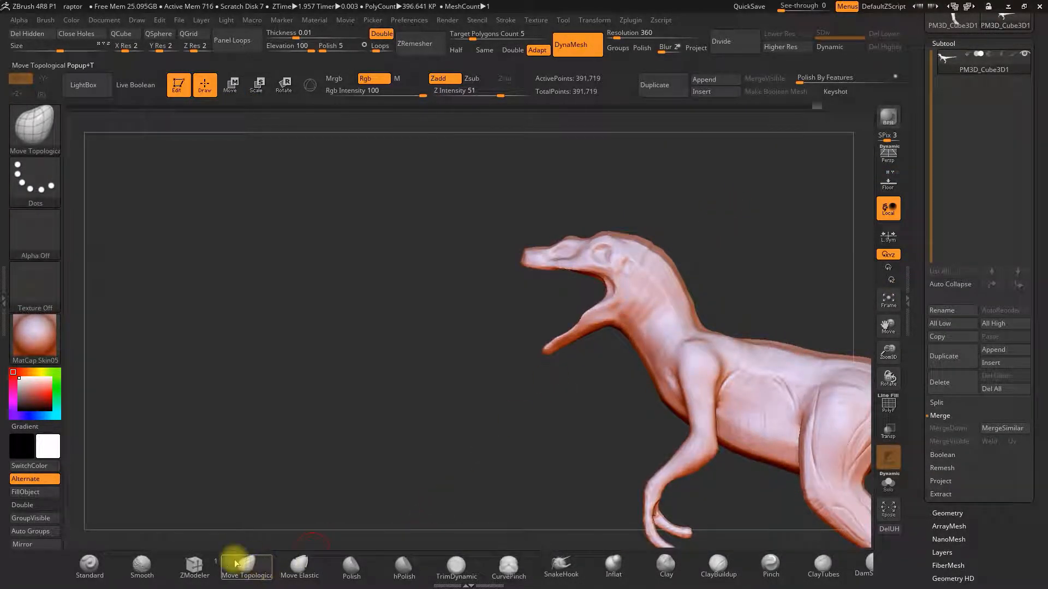
left_click(718, 565)
key("space")
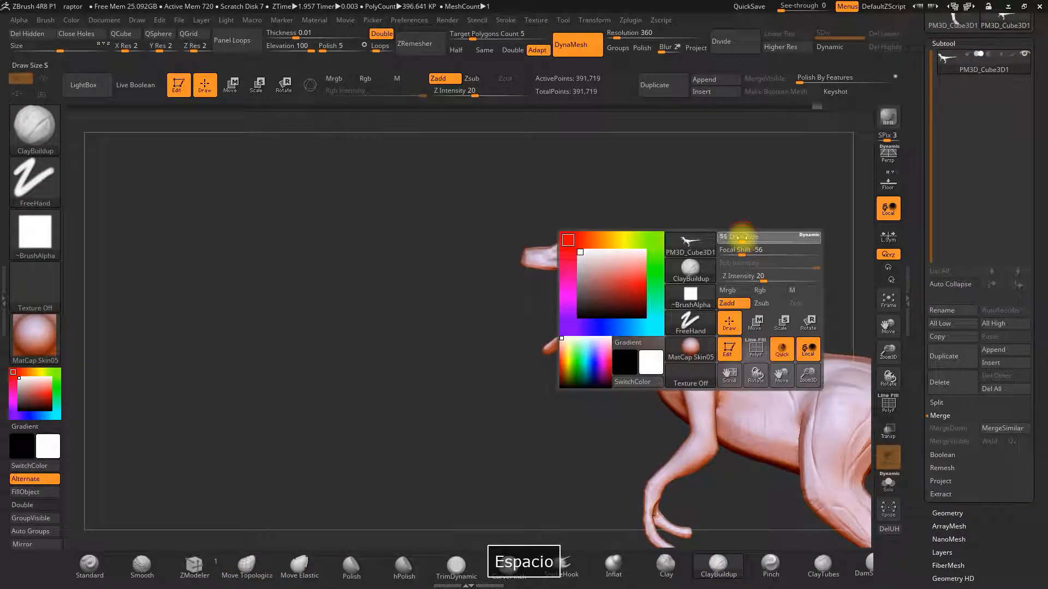
left_click_drag(701, 215, 713, 261)
key("space")
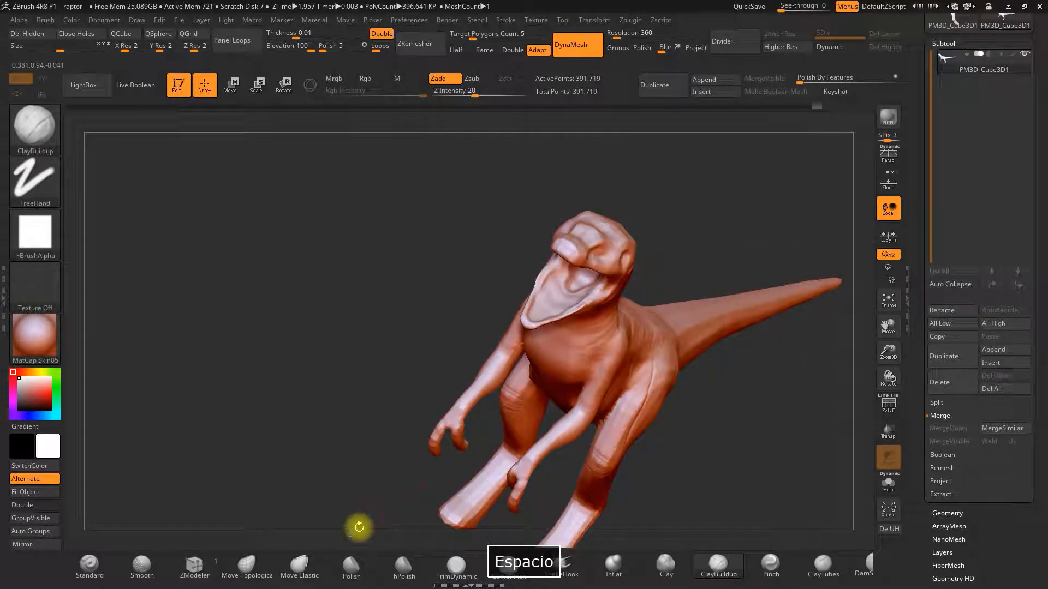
left_click(262, 567)
key("space")
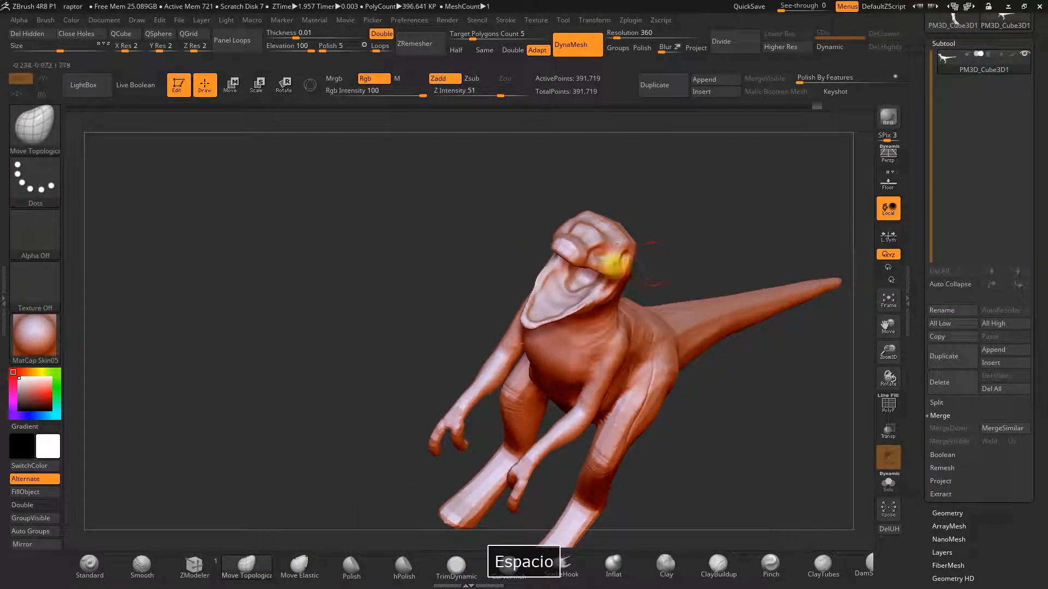
Undo the last five changes to the head.
left_click_drag(680, 245, 650, 210)
key("ctrl+z")
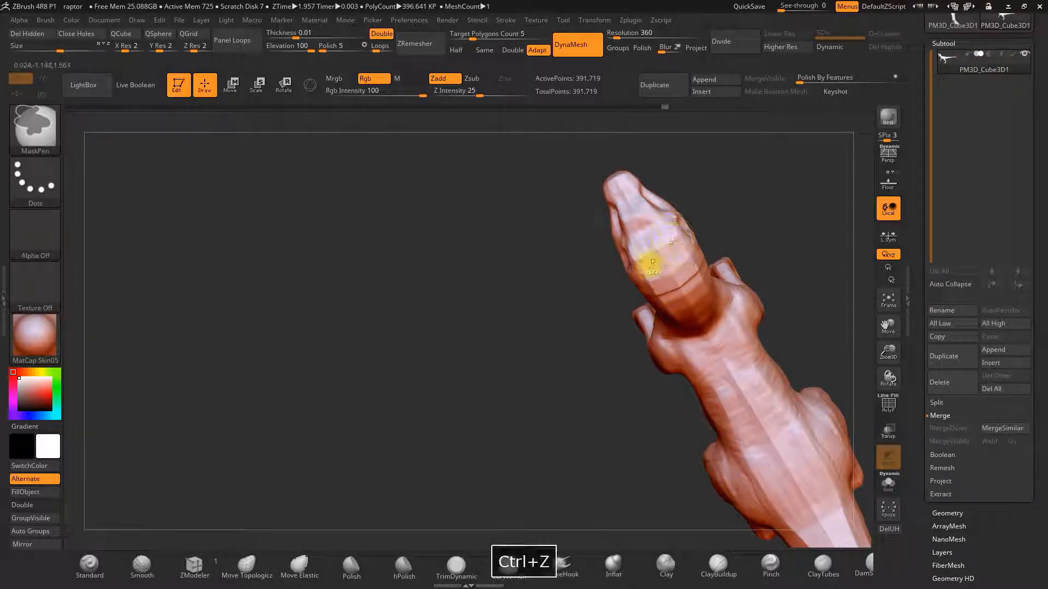
key("ctrl+z")
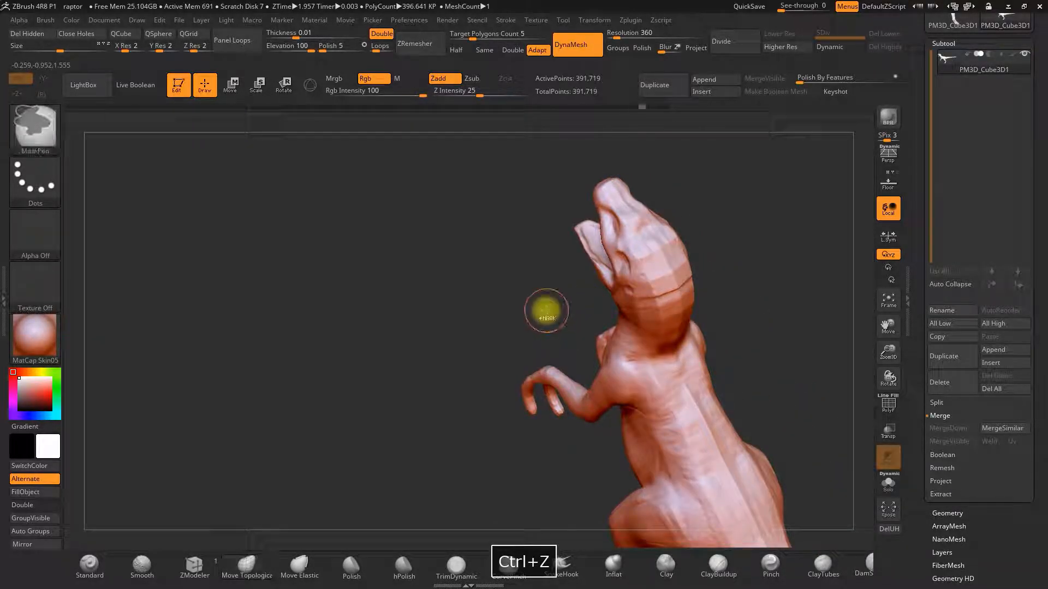
key("ctrl+z")
key("ctrl+z")
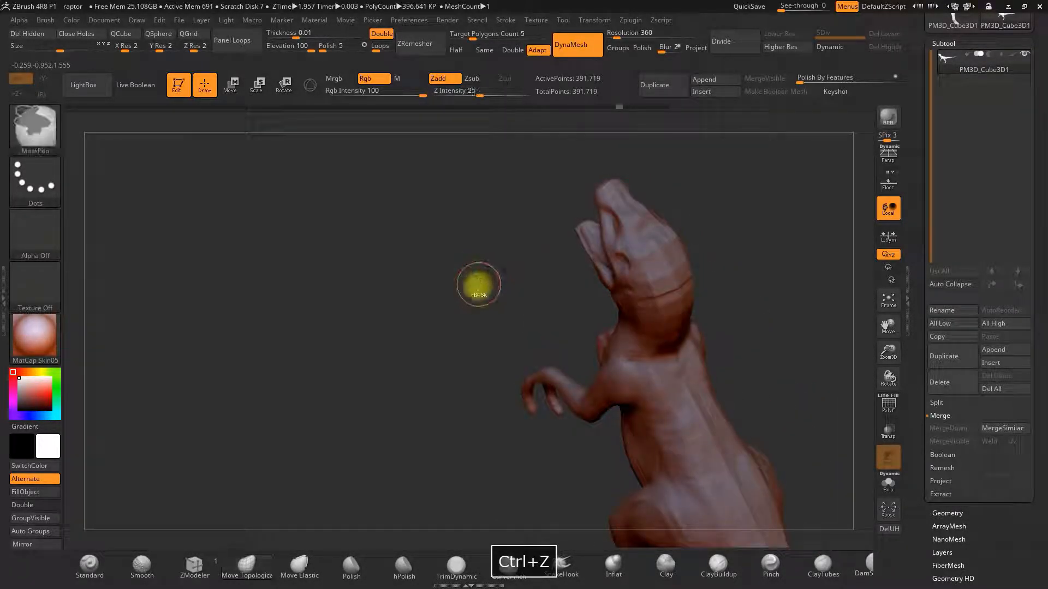
key("ctrl+z")
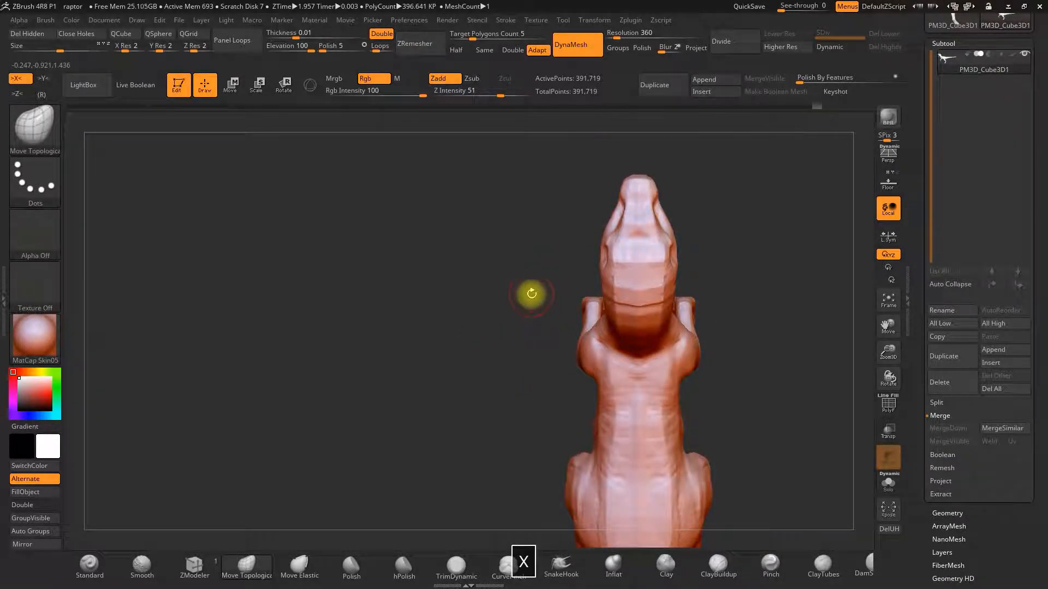
Pull the lower jaw open wider with the Move Topological brush.
left_click_drag(531, 297, 553, 278, "alt")
left_click_drag(697, 263, 655, 251)
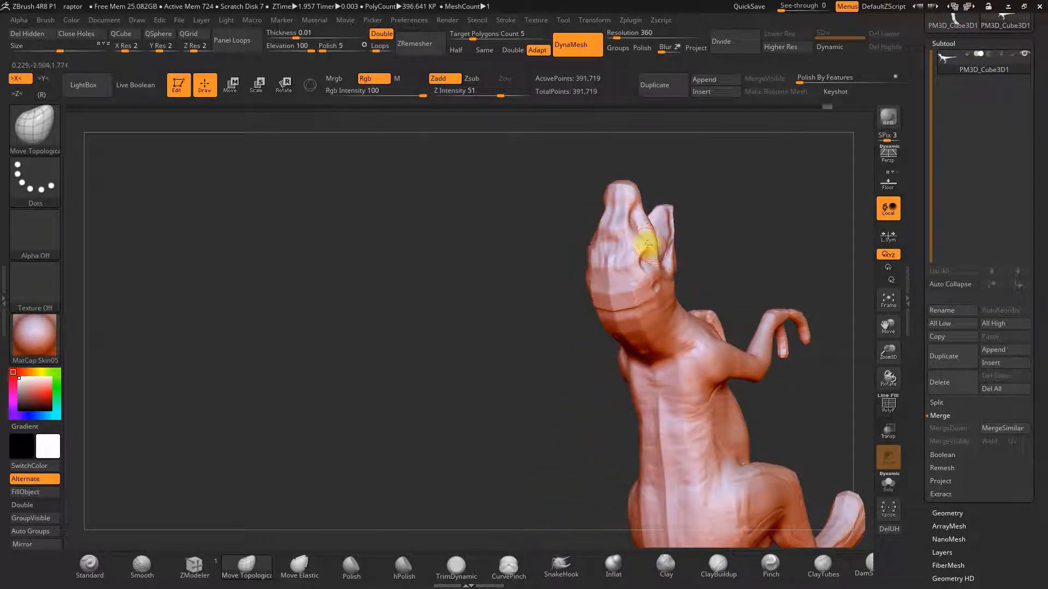
left_click_drag(753, 248, 646, 267)
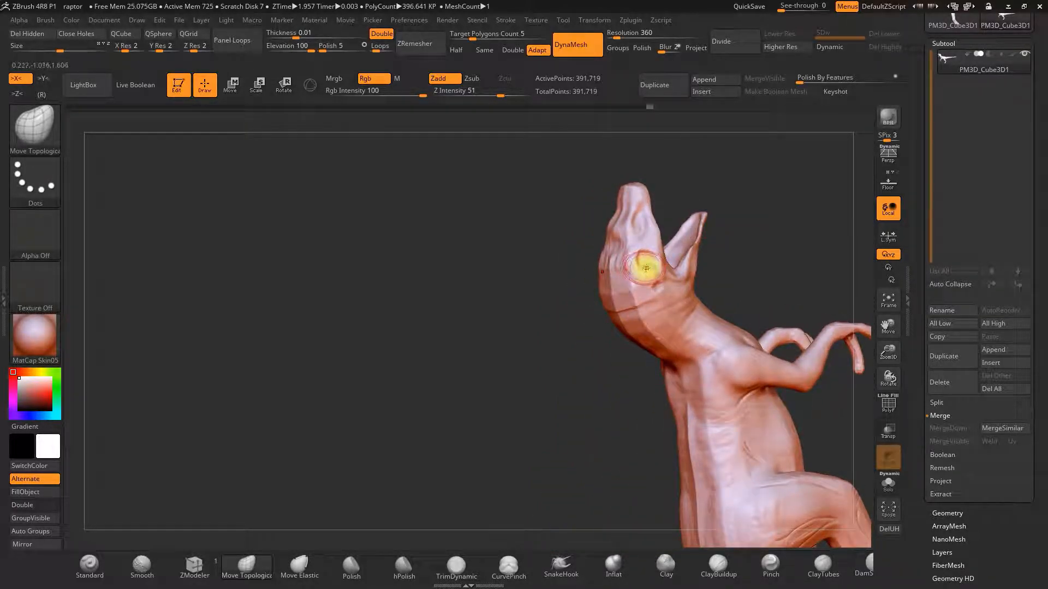
left_click_drag(743, 254, 639, 273)
left_click_drag(713, 259, 576, 227)
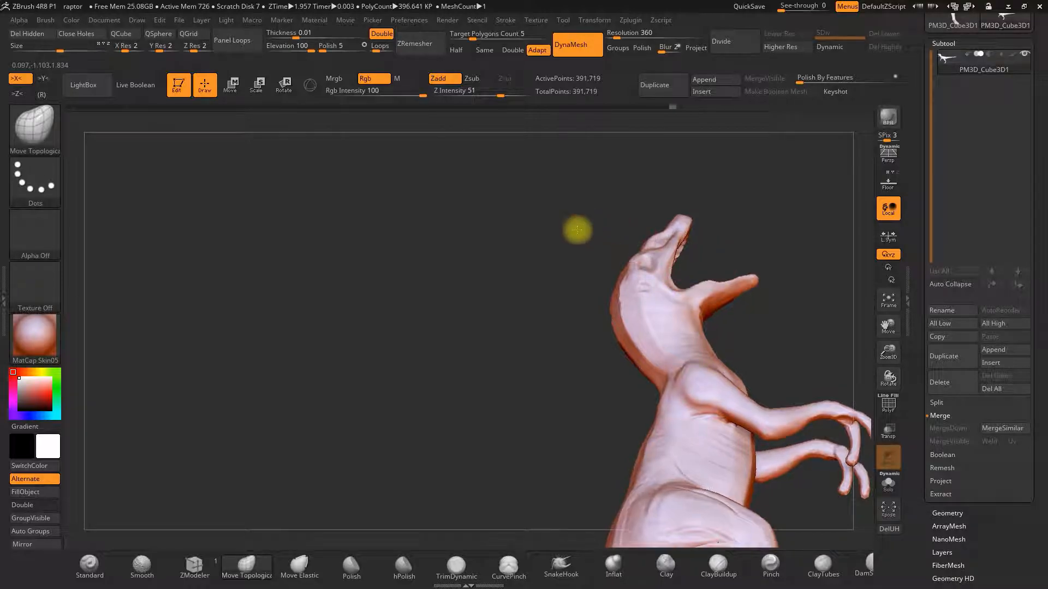
Mask part of the upper jaw and switch back to the Move Topological brush.
key("space")
key("ctrl")
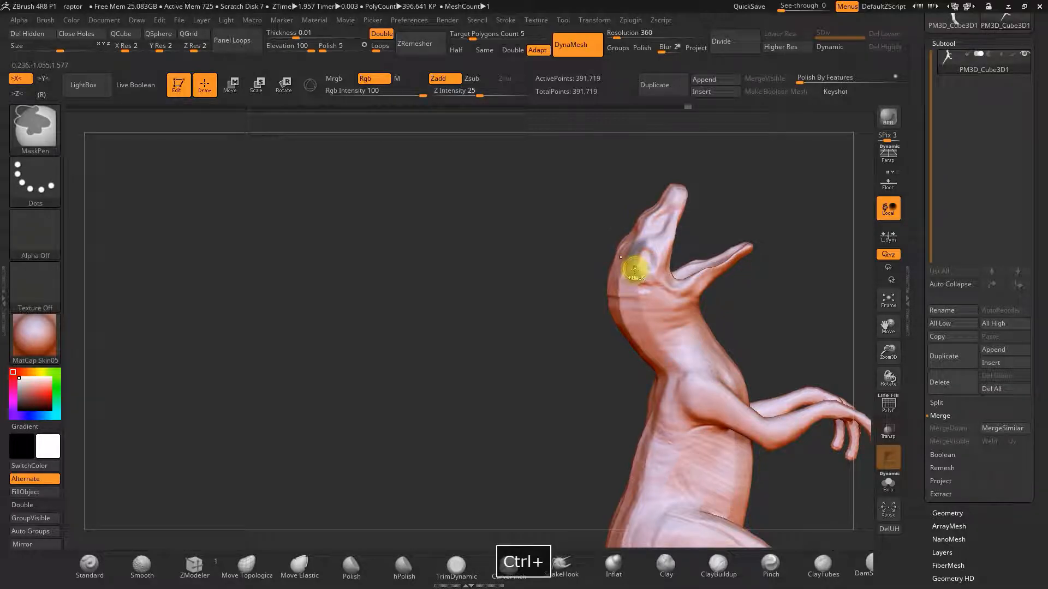
mouse_move(721, 223)
left_mouse_down()
mouse_move(751, 224)
mouse_move(742, 243)
left_mouse_up()
key("space")
key("space")
left_click(726, 240)
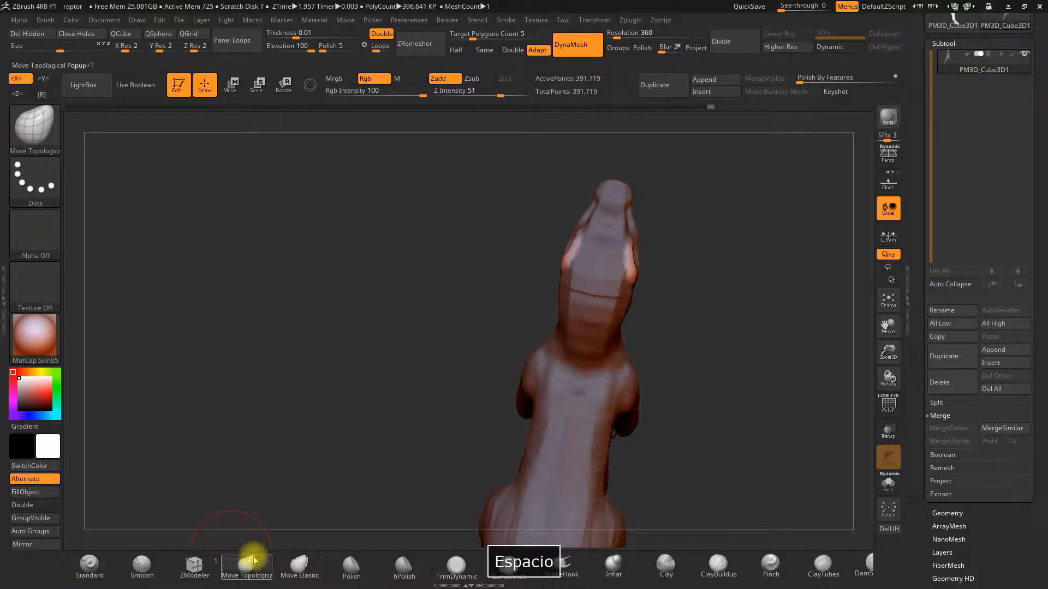
left_click(250, 560)
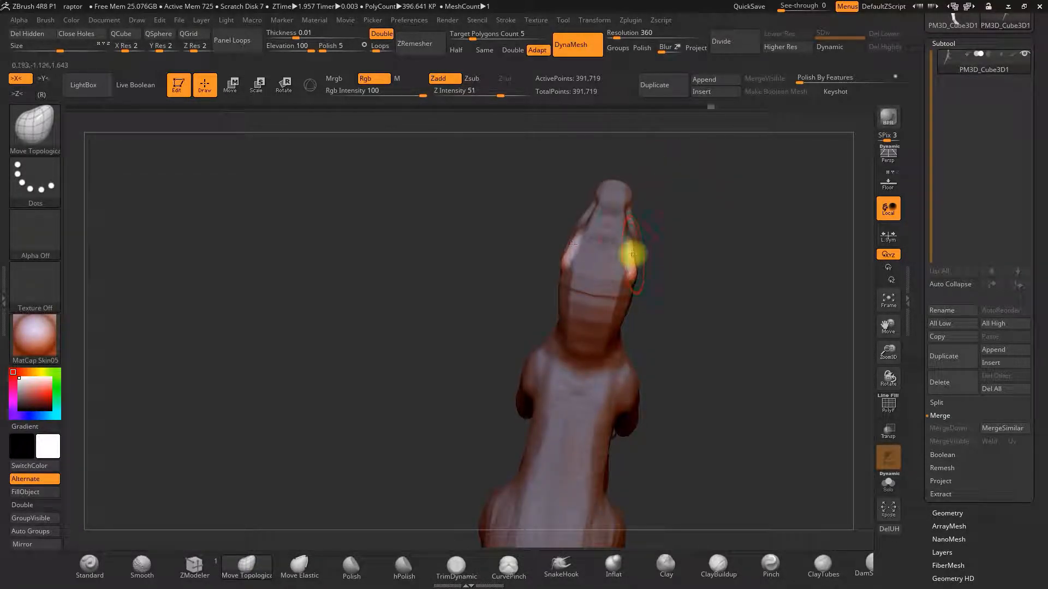
Shape the sides of the snout with the Move Topological brush.
left_click_drag(631, 249, 636, 276)
key("space")
left_click_drag(555, 330, 571, 299)
left_click_drag(594, 256, 528, 203, "alt")
mouse_move(575, 179)
left_mouse_down()
mouse_move(503, 213)
mouse_move(458, 254)
mouse_move(498, 246)
mouse_move(449, 238)
mouse_move(604, 227)
mouse_move(513, 229)
mouse_move(620, 208)
mouse_move(639, 232)
left_mouse_up()
key("space")
Enlarge the Move Topological brush and adjust the head's overall shape from the front.
key("space")
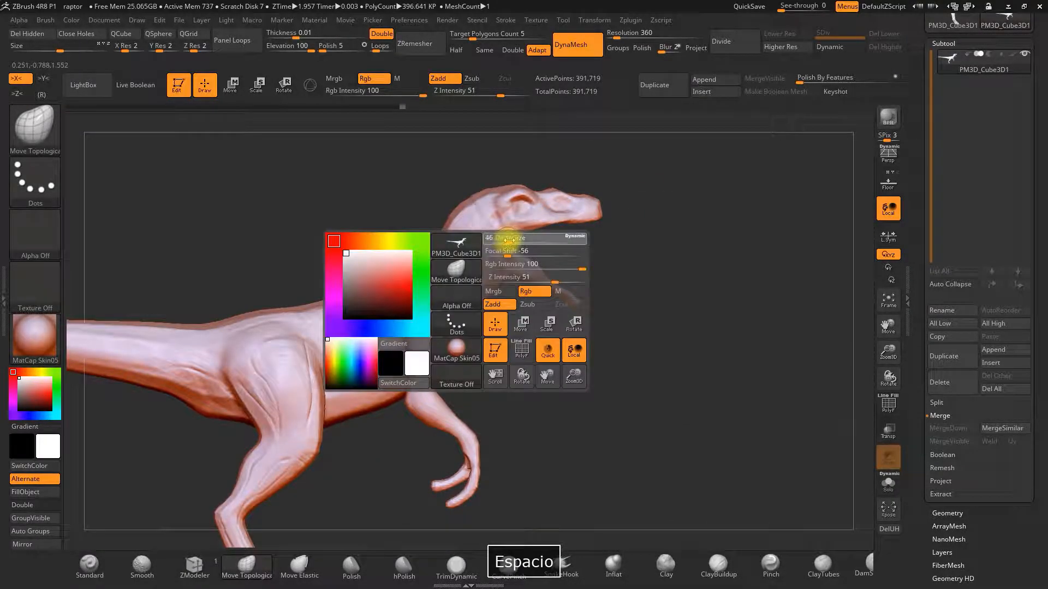
left_click_drag(515, 240, 566, 244)
key("space")
key("space")
left_click_drag(610, 282, 685, 269)
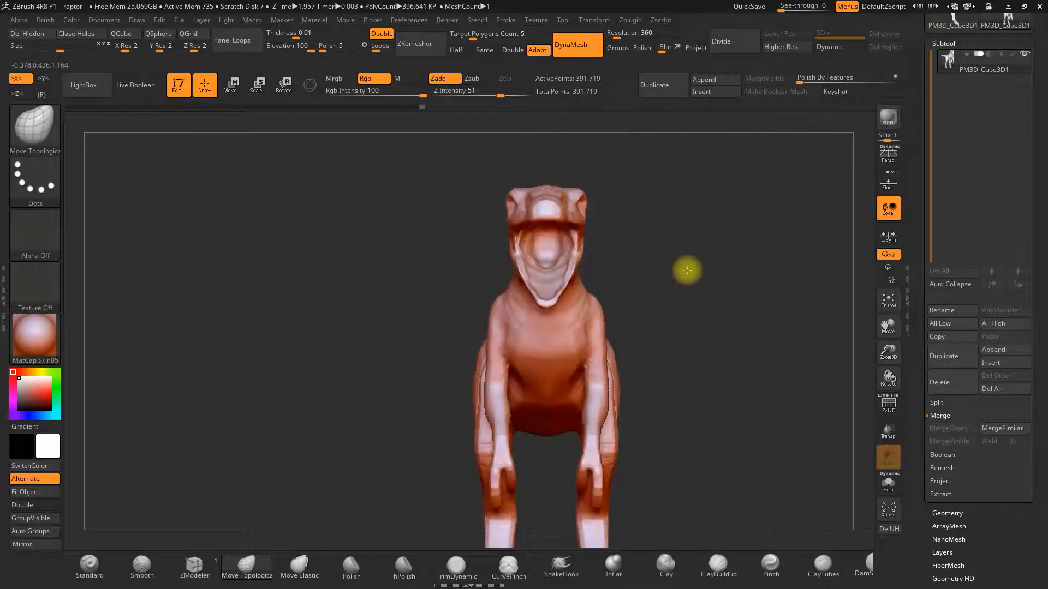
left_click_drag(649, 216, 608, 230)
key("space")
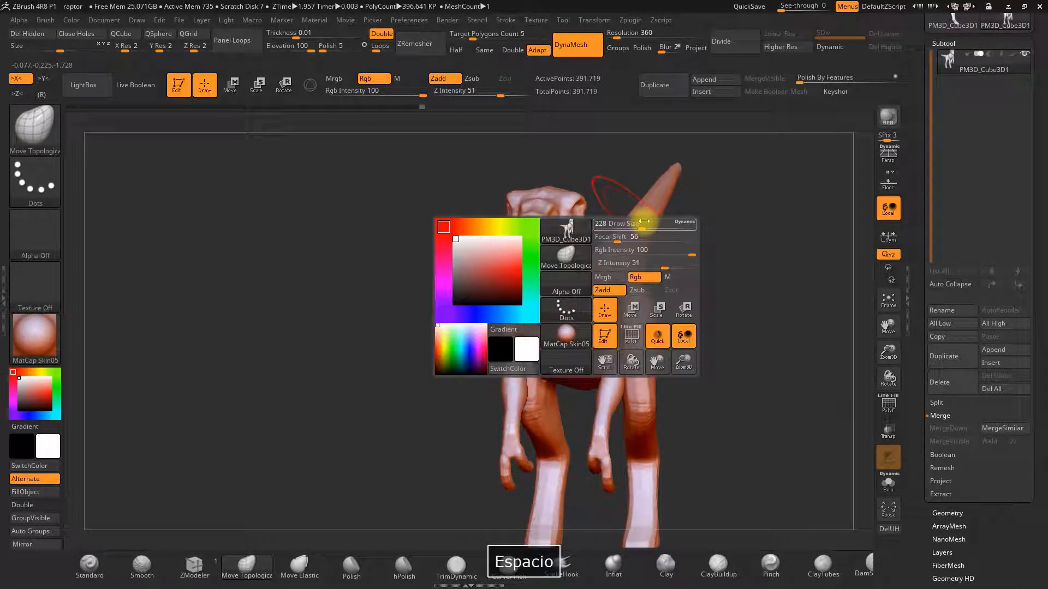
left_click_drag(731, 213, 641, 286)
left_click_drag(531, 218, 559, 256)
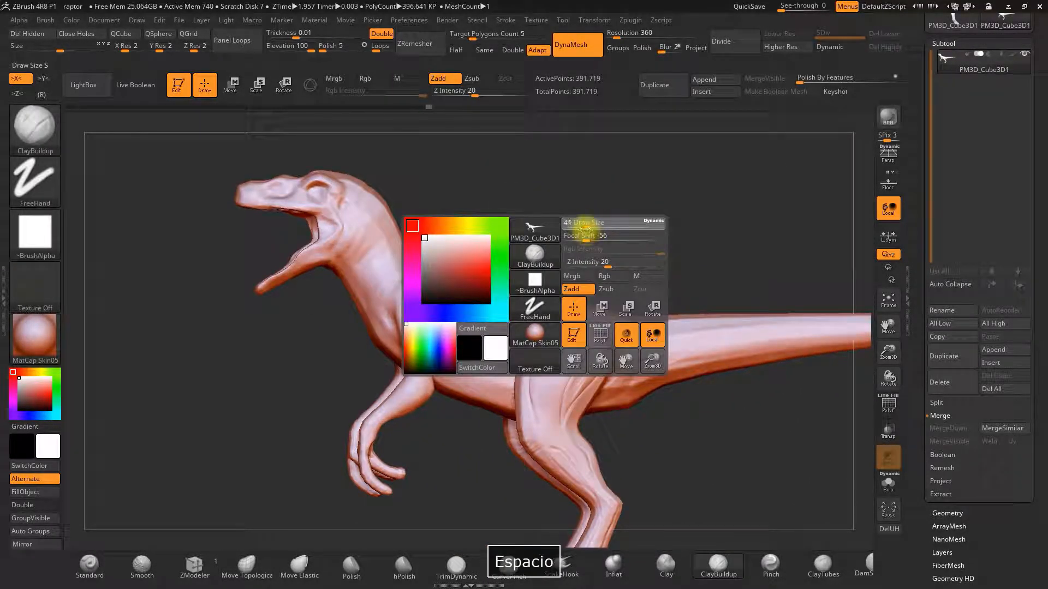
Switch to the Standard brush at Z intensity 25 and build up the neck below the jaw.
left_click_drag(585, 229, 530, 201)
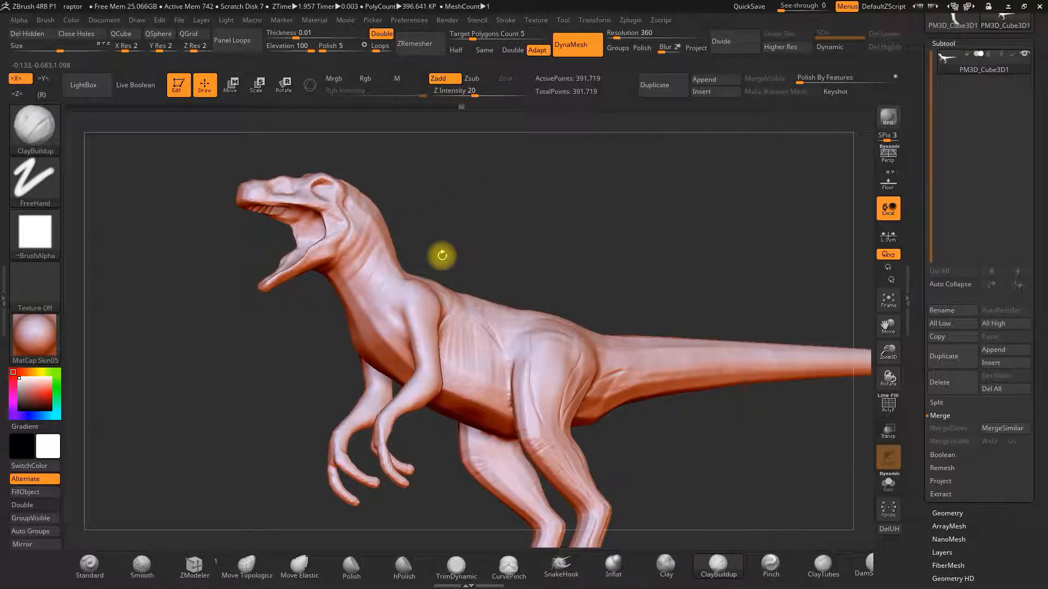
left_click(89, 564)
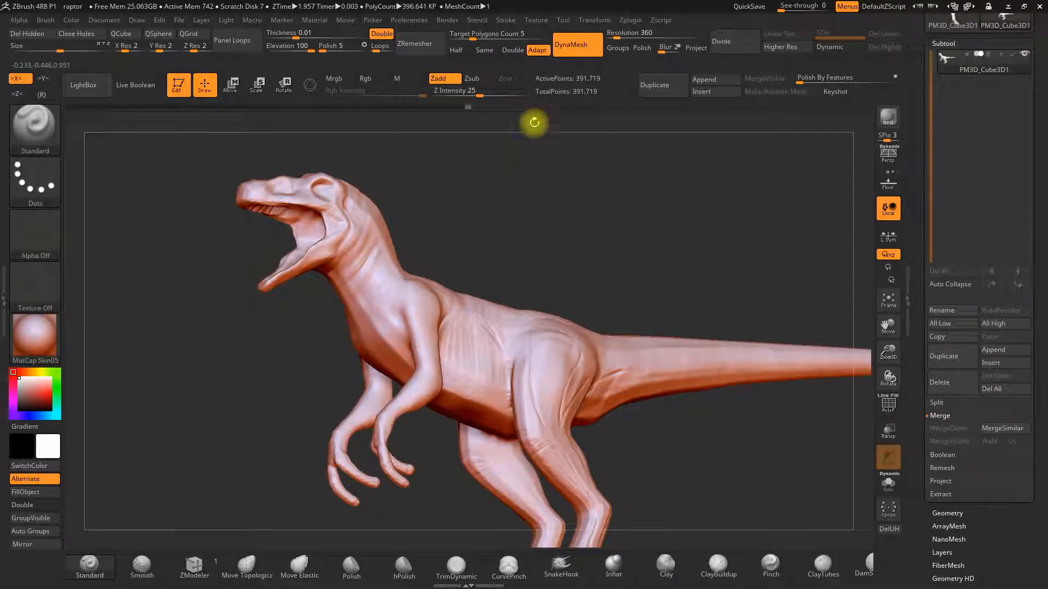
left_click(474, 92)
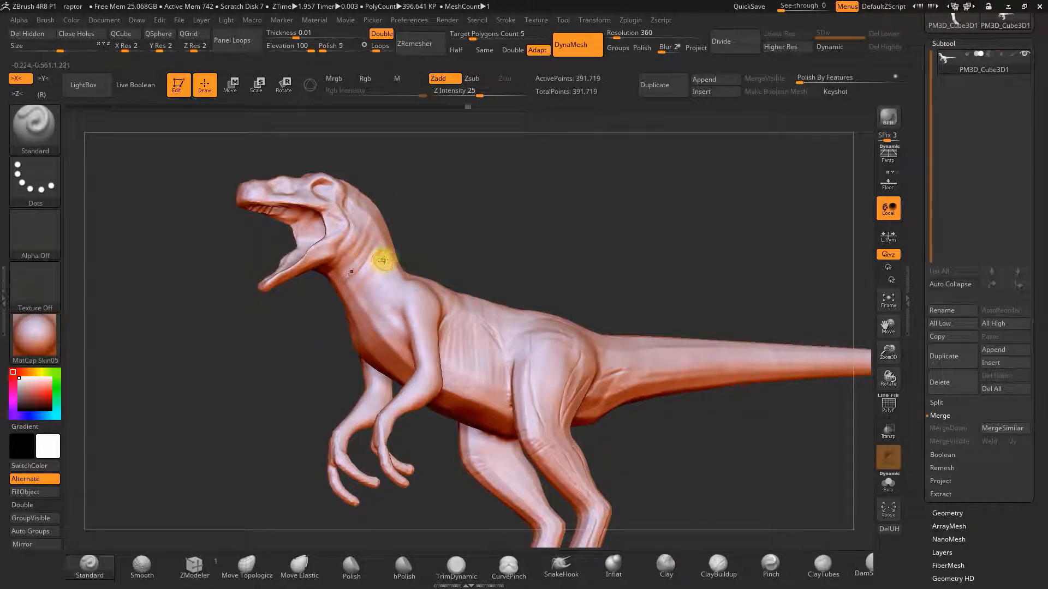
left_click_drag(432, 214, 370, 247)
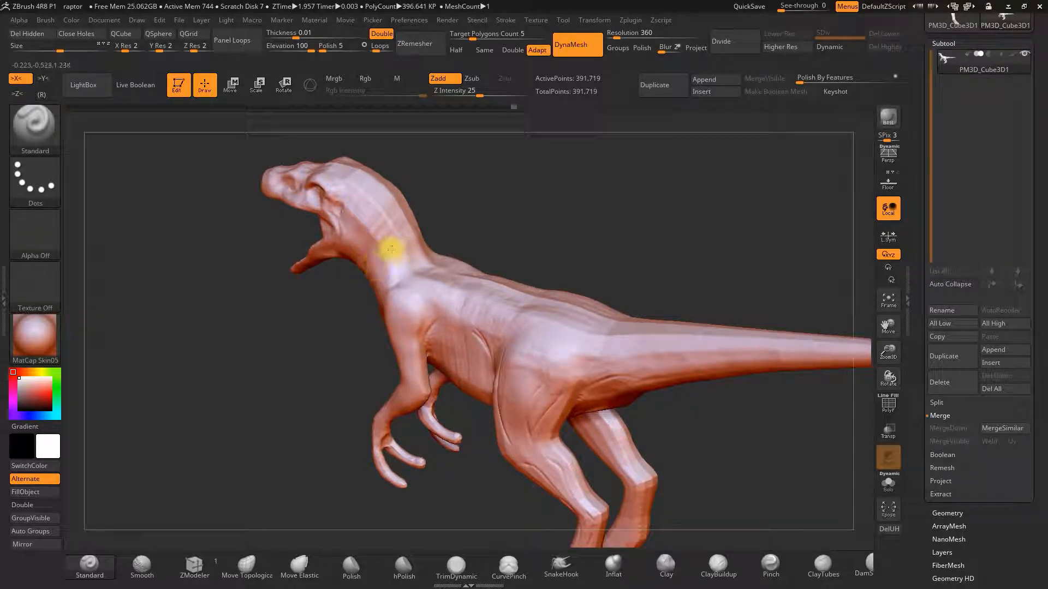
mouse_move(460, 199)
left_mouse_down()
mouse_move(491, 175)
mouse_move(371, 222)
left_mouse_up()
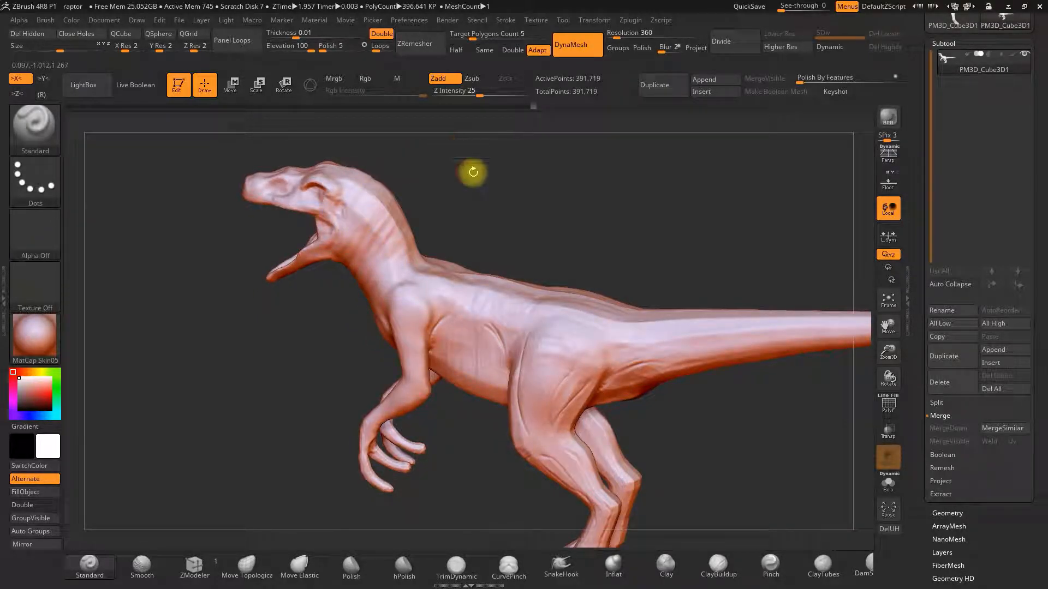
Carve creases along the side of the neck with the DamStandard brush.
left_click(858, 565)
left_click_drag(613, 241, 624, 235, "shift")
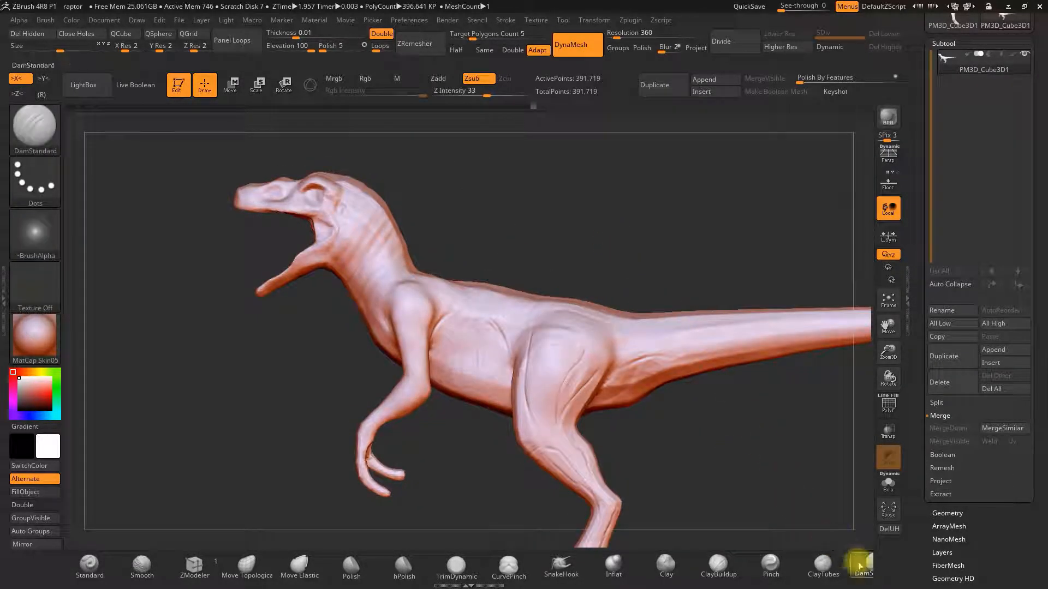
left_click_drag(600, 197, 519, 182)
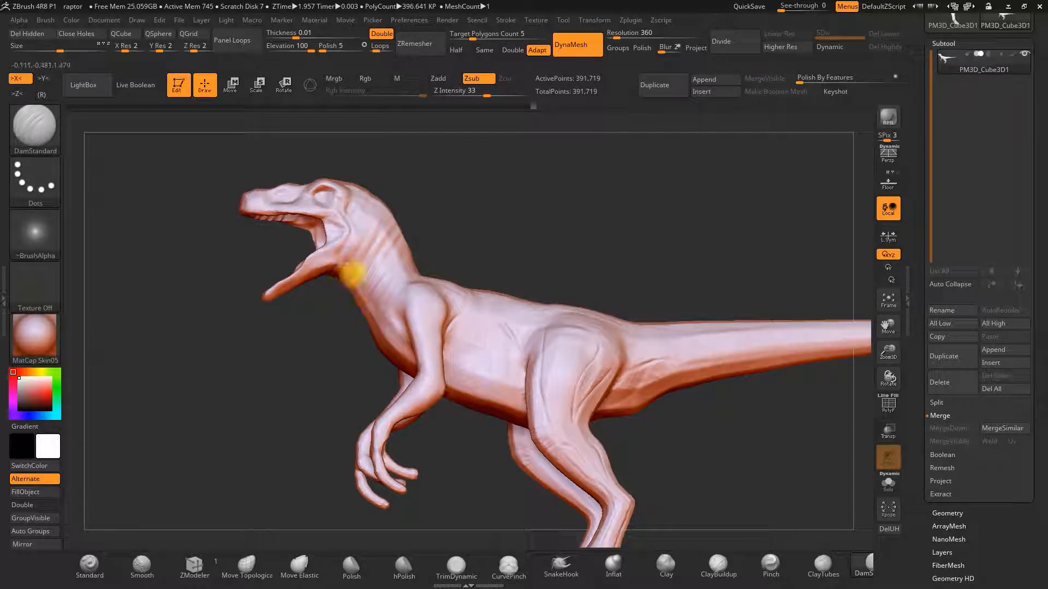
left_click_drag(331, 309, 368, 255)
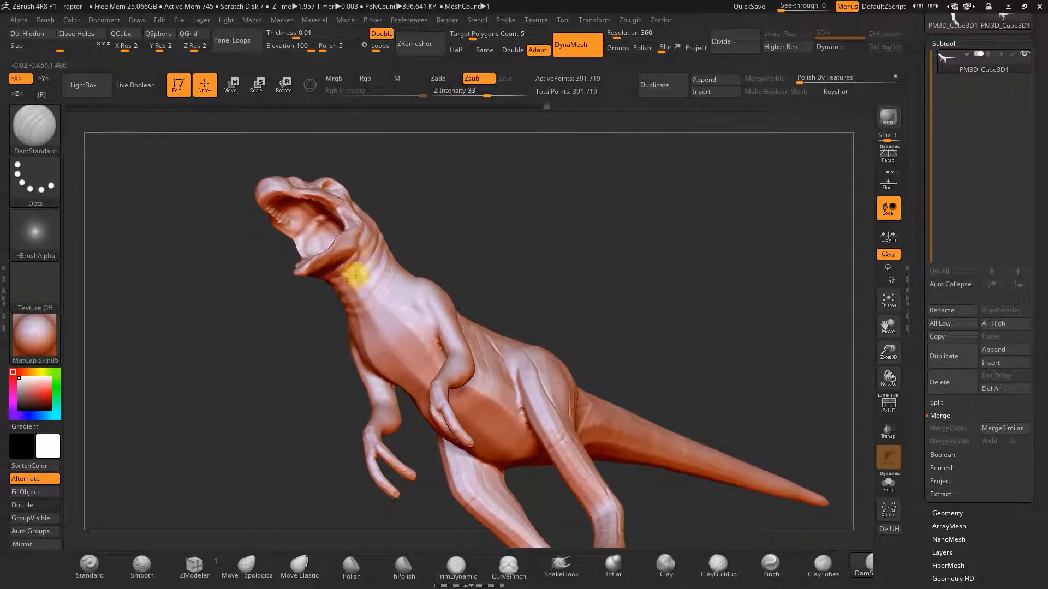
left_click_drag(439, 225, 413, 244)
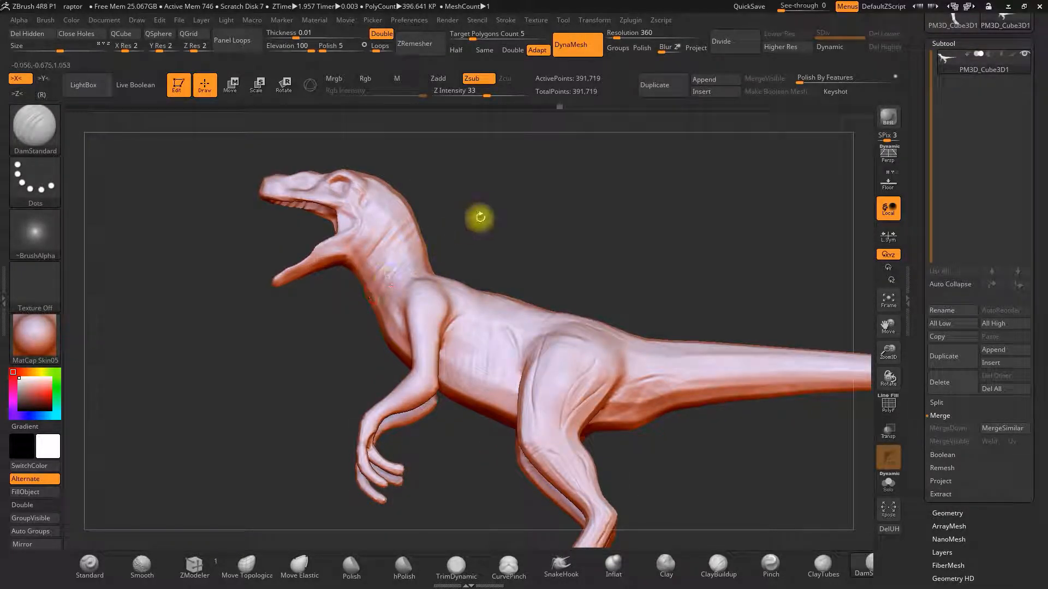
left_click_drag(480, 217, 465, 239)
key("ctrl+z")
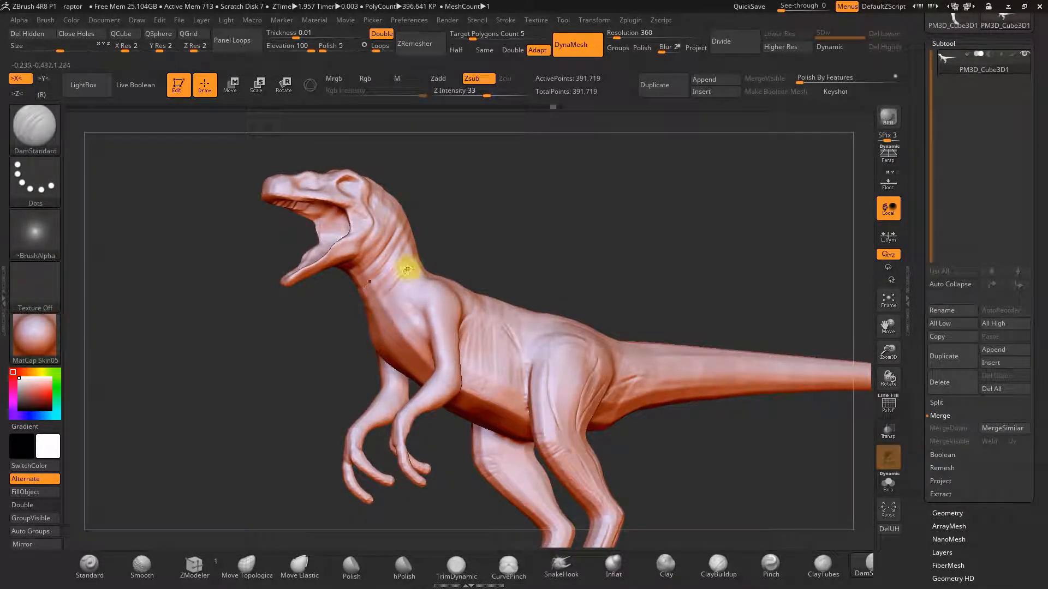
left_click_drag(485, 239, 388, 346)
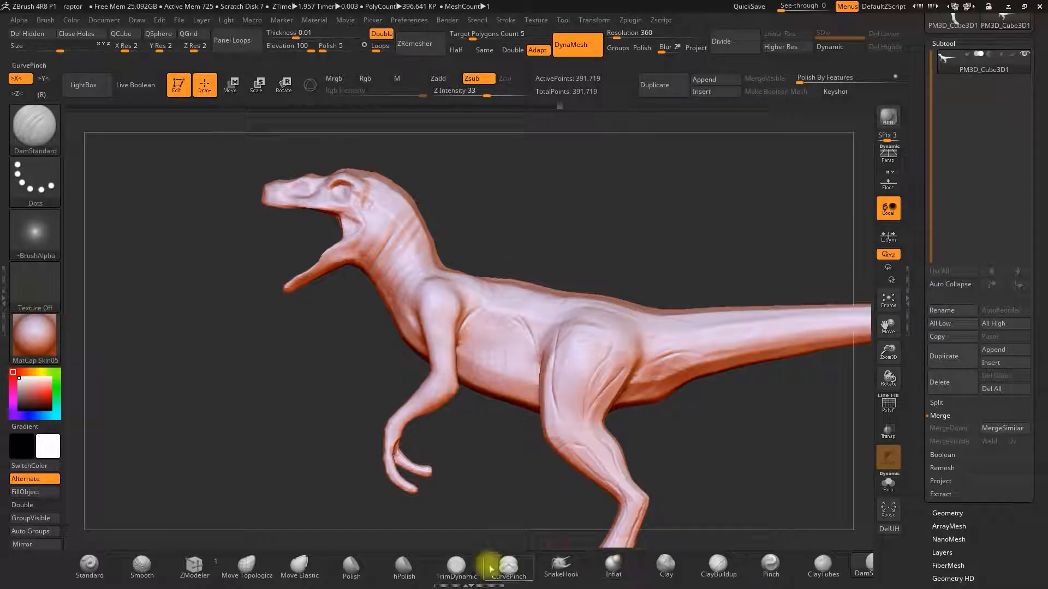
Switch to the Move Elastic brush with RGB off at Z intensity 6 and reshape the throat and neck.
left_click(300, 566)
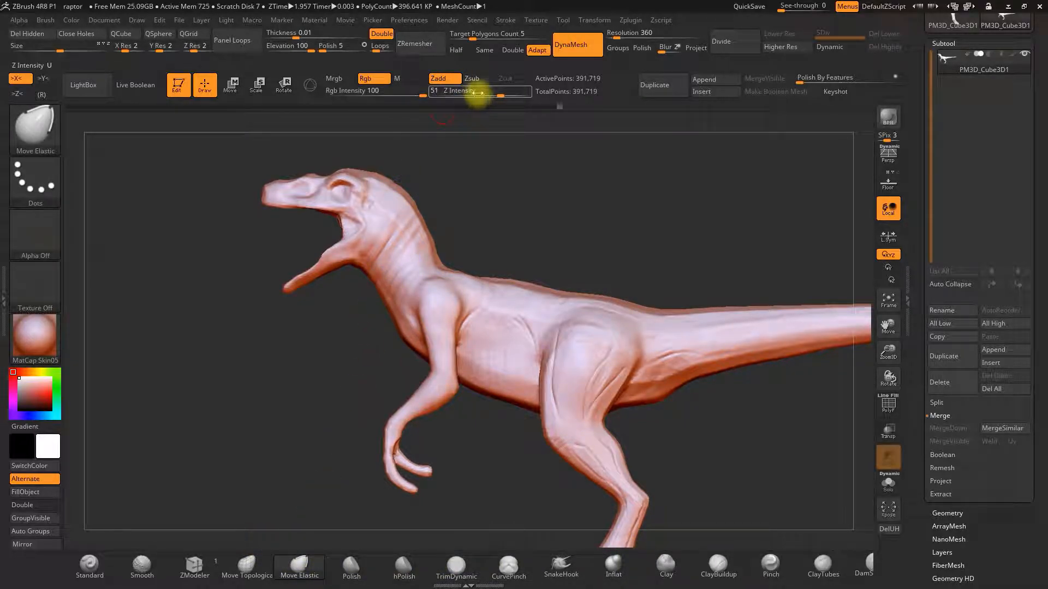
left_click_drag(473, 95, 461, 96)
left_click(384, 78)
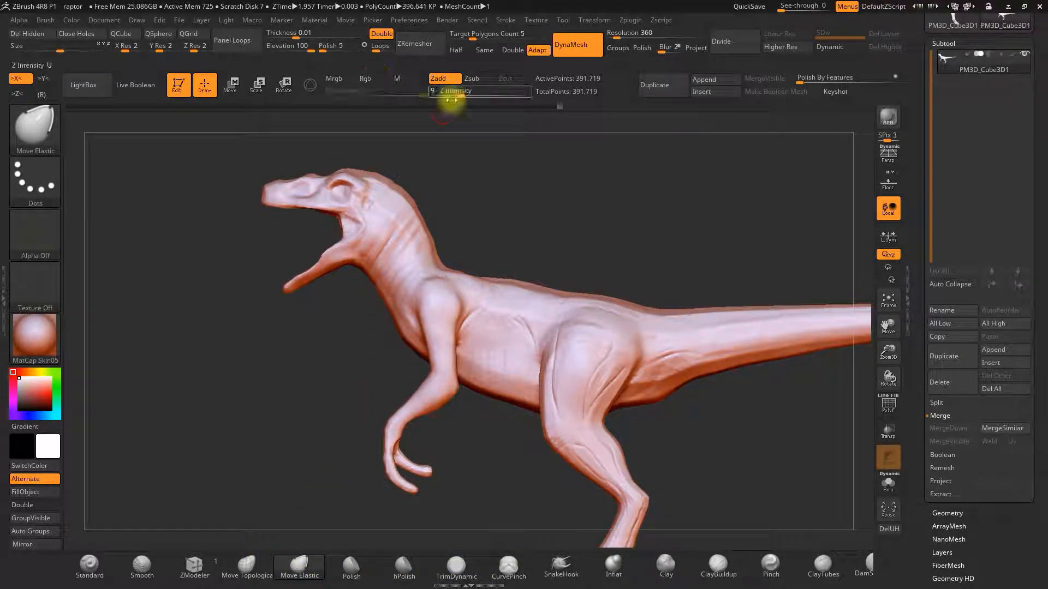
left_click_drag(498, 197, 477, 176)
key("space")
key("space")
left_click_drag(461, 96, 455, 96)
left_click_drag(465, 192, 428, 212)
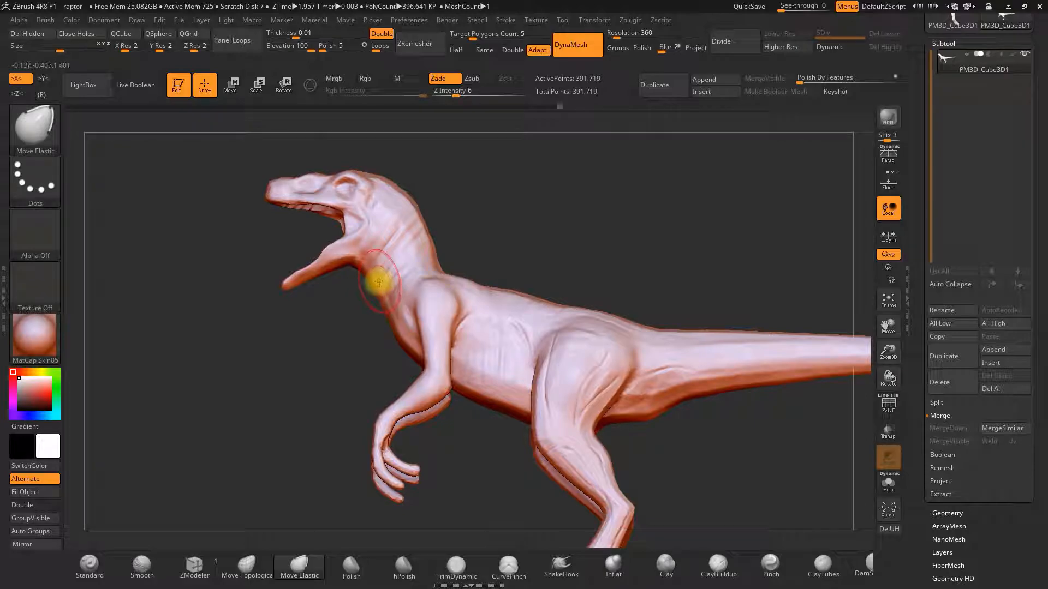
left_click_drag(359, 302, 383, 265)
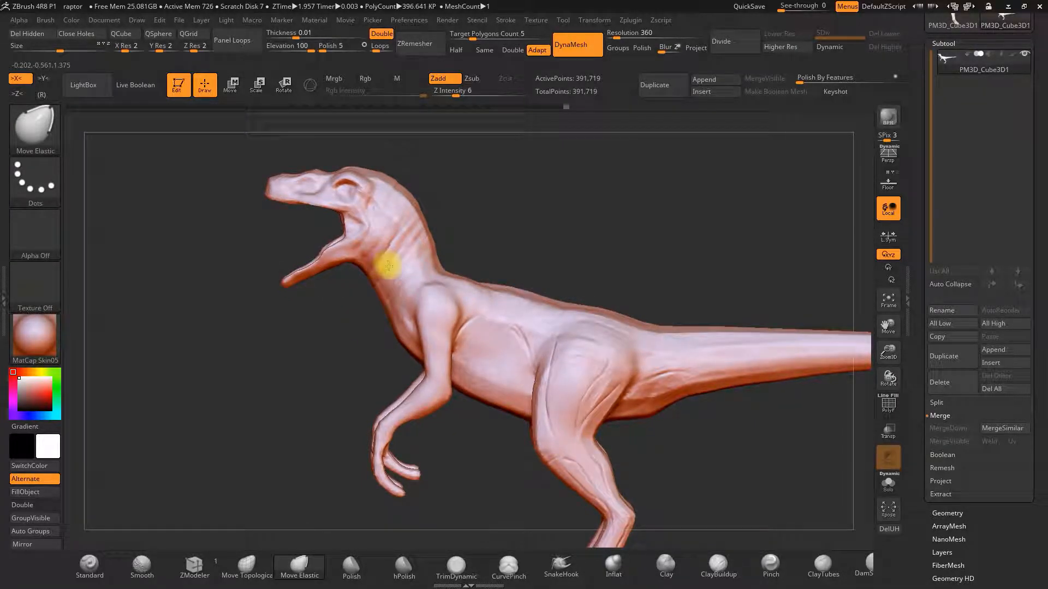
mouse_move(501, 199)
left_mouse_down()
mouse_move(427, 241)
mouse_move(493, 182)
mouse_move(428, 269)
left_mouse_up()
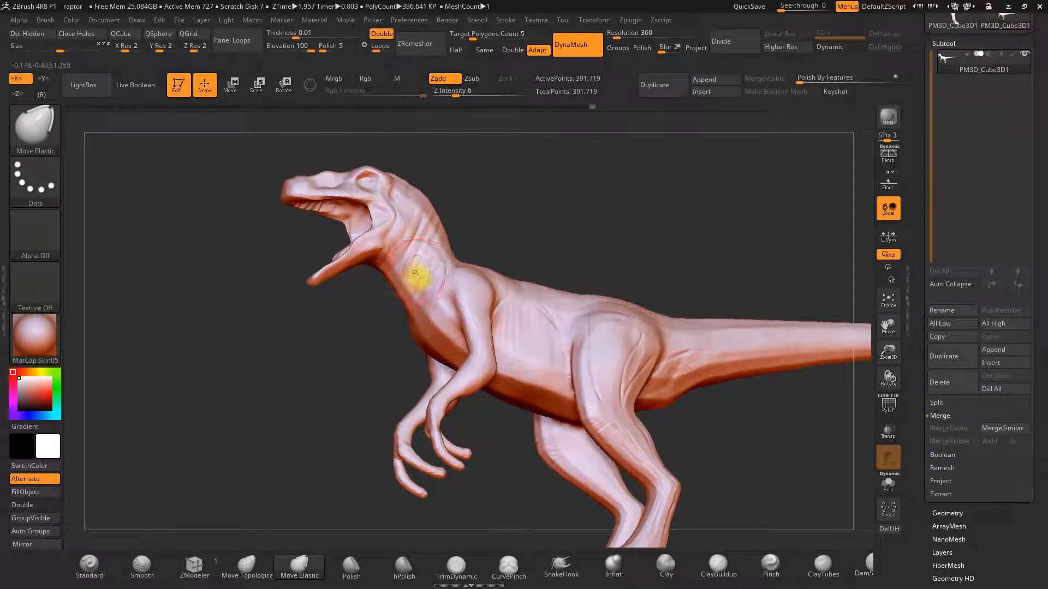
left_click_drag(459, 245, 466, 276)
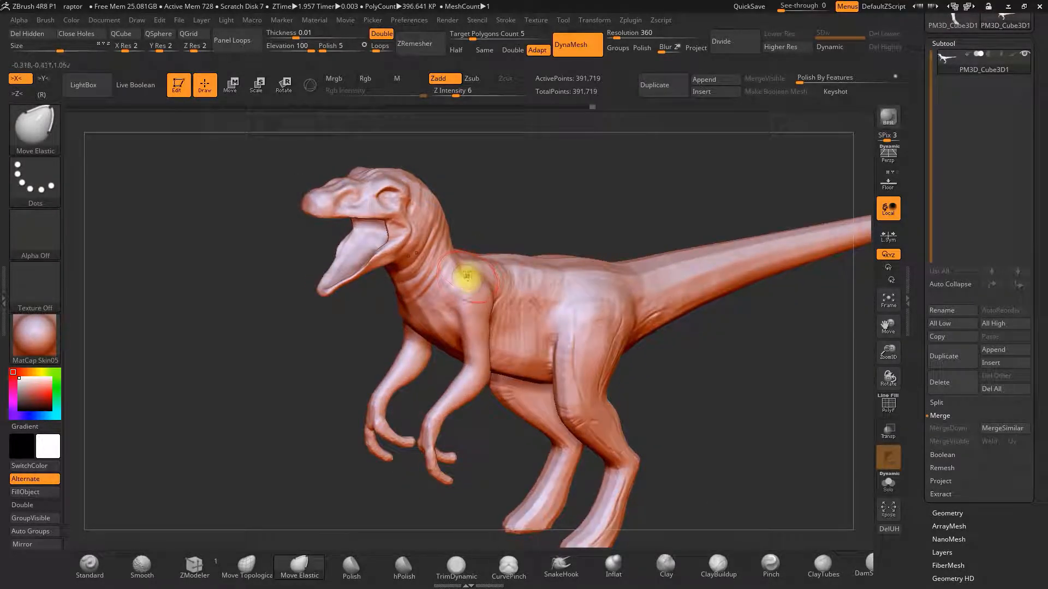
left_click_drag(489, 225, 471, 246)
left_click_drag(585, 390, 622, 352, "shift")
Carve creases on the chest and shoulder with the DamStandard brush.
key("space")
left_click(869, 572)
left_click_drag(791, 366, 759, 306)
mouse_move(599, 266)
left_mouse_down()
mouse_move(606, 294)
mouse_move(633, 281)
mouse_move(612, 296)
mouse_move(725, 262)
mouse_move(645, 309)
mouse_move(716, 311)
mouse_move(704, 320)
mouse_move(654, 319)
left_mouse_up()
key("ctrl+z")
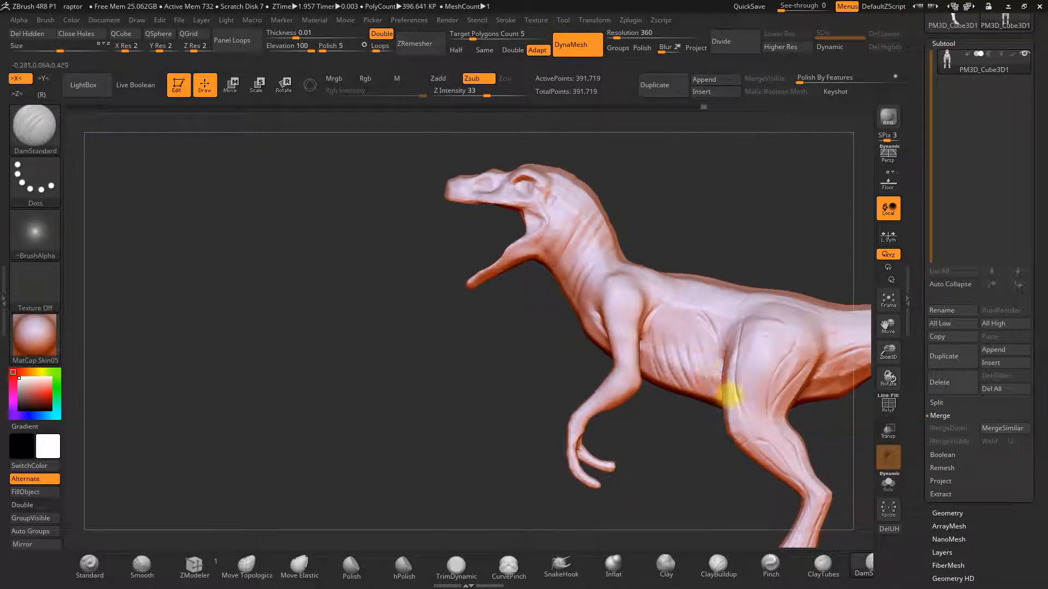
left_click_drag(716, 379, 663, 331)
mouse_move(706, 250)
left_mouse_down()
mouse_move(676, 251)
mouse_move(612, 330)
left_mouse_up()
Inflate the throat and the area behind the jaw with the Inflat brush at Z intensity 10.
left_click(613, 565)
key("space")
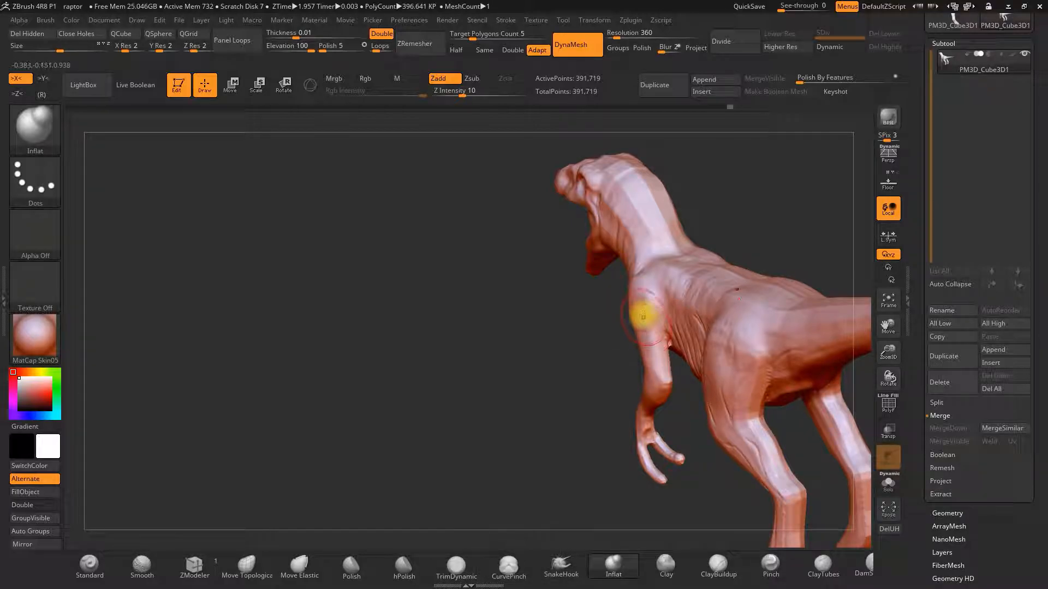
key("space")
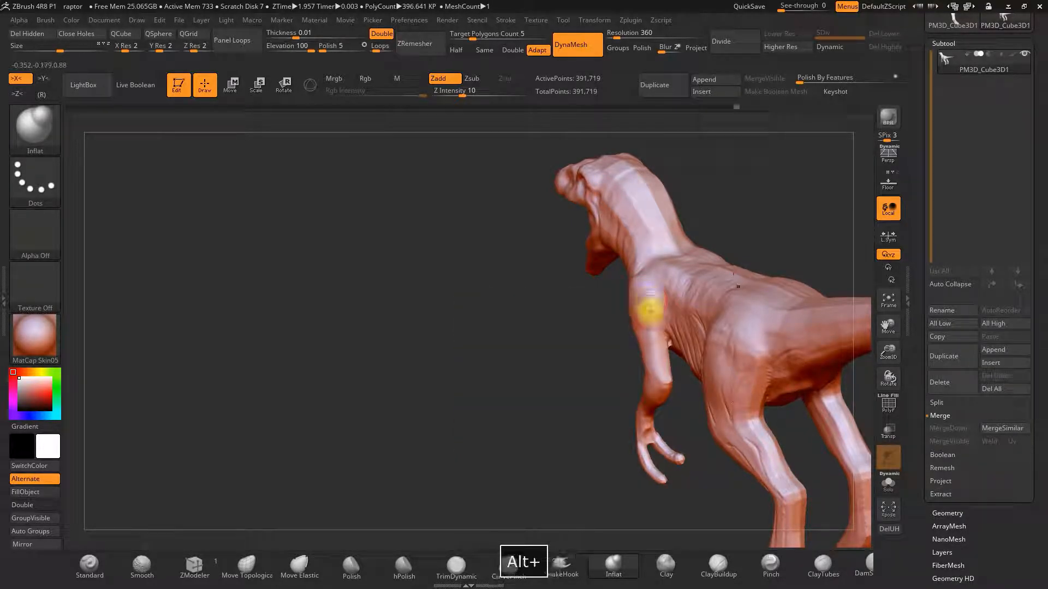
mouse_move(744, 207)
left_mouse_down()
mouse_move(767, 230)
mouse_move(783, 203)
mouse_move(748, 218)
left_mouse_up()
mouse_move(670, 239)
left_mouse_down()
mouse_move(626, 269)
mouse_move(649, 278)
left_mouse_up()
key("space")
left_click_drag(698, 220, 657, 218)
mouse_move(657, 218)
left_mouse_down()
mouse_move(749, 221)
mouse_move(713, 203)
mouse_move(726, 180)
mouse_move(636, 241)
left_mouse_up()
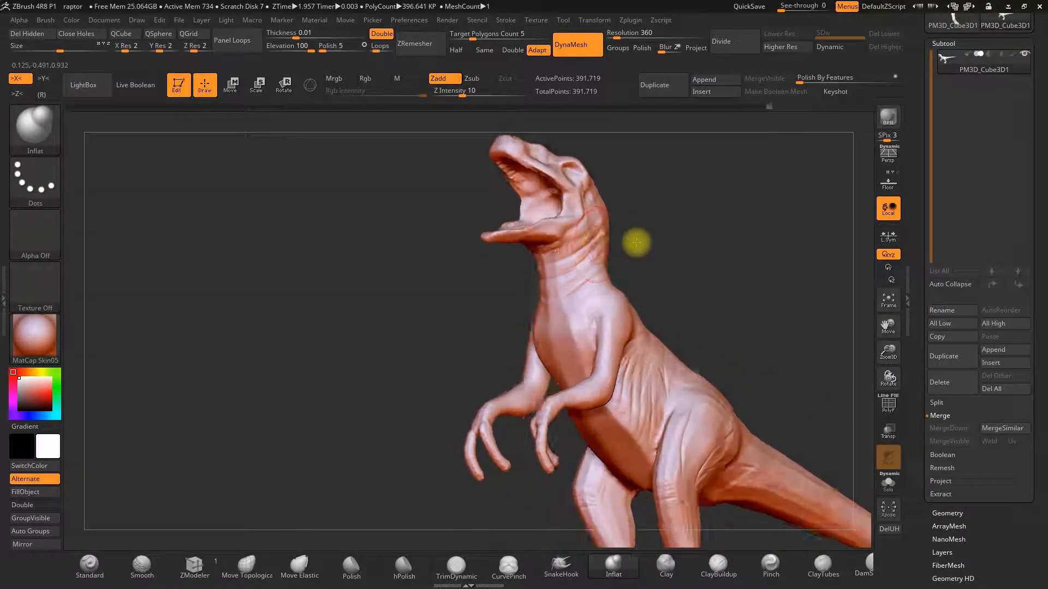
key("space")
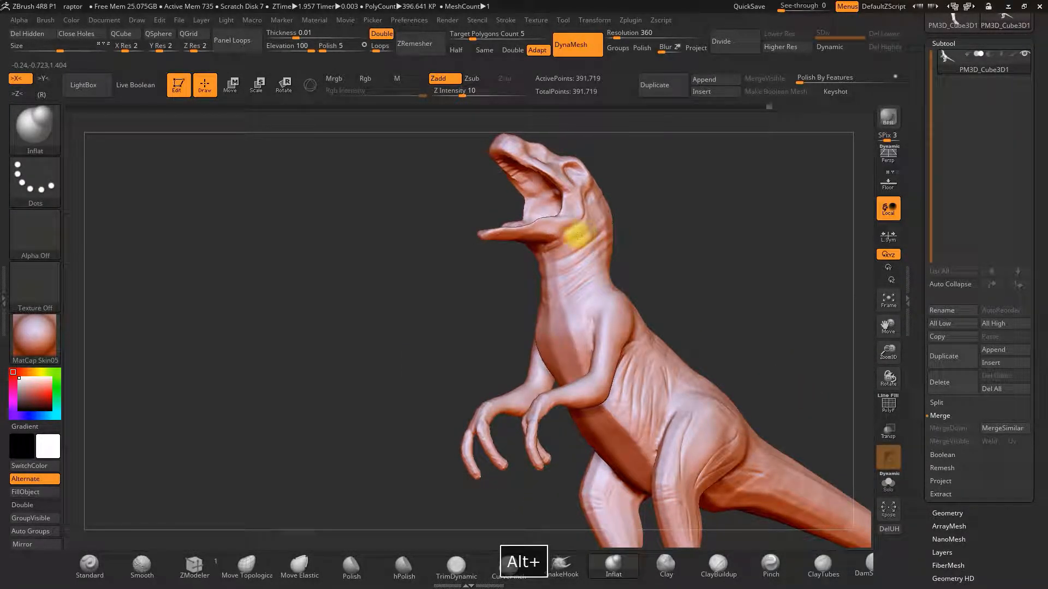
left_click_drag(577, 247, 608, 211)
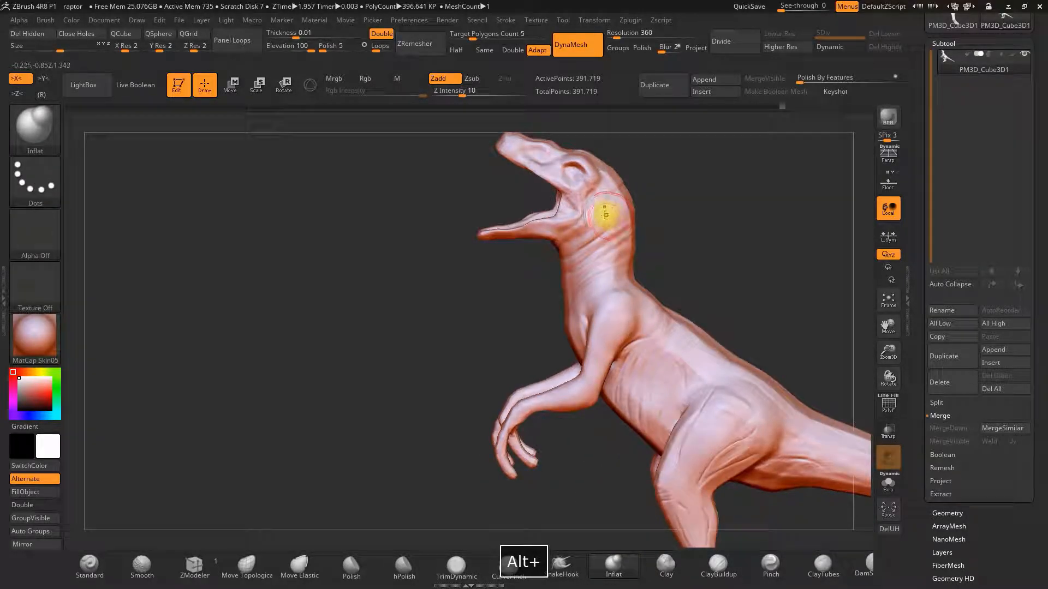
key("space")
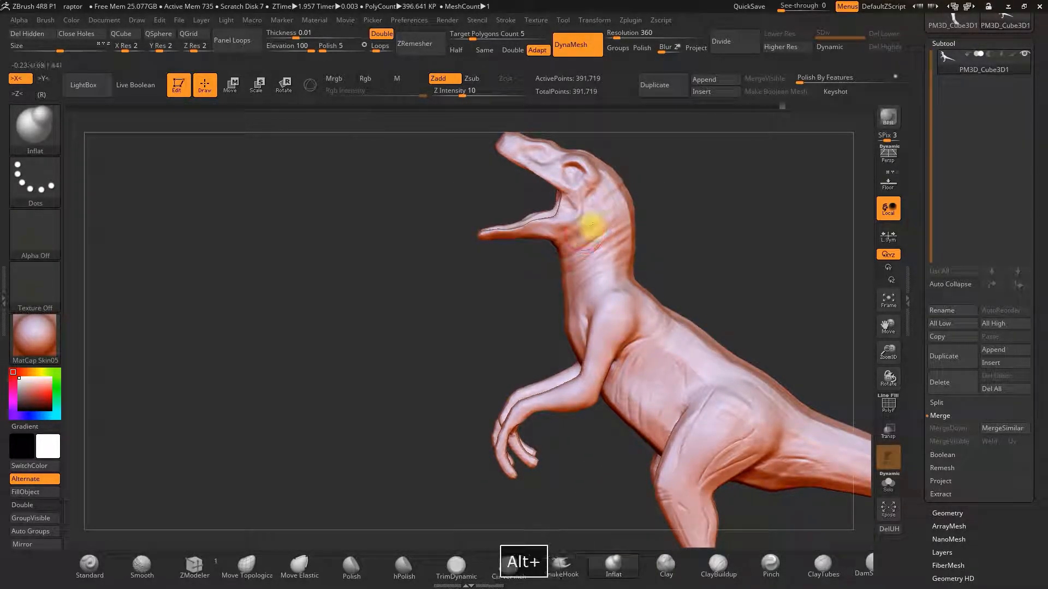
mouse_move(683, 205)
left_mouse_down()
mouse_move(678, 224)
mouse_move(686, 210)
mouse_move(709, 269)
mouse_move(701, 213)
left_mouse_up()
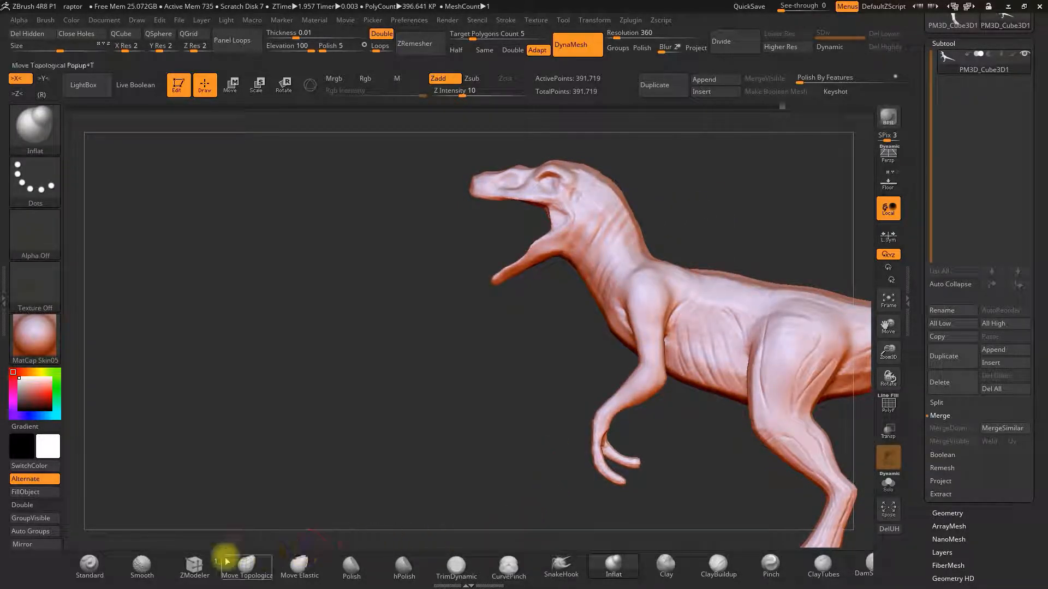
Pull the lower jaw and throat into shape with the Move Topological brush.
left_click(243, 563)
key("space")
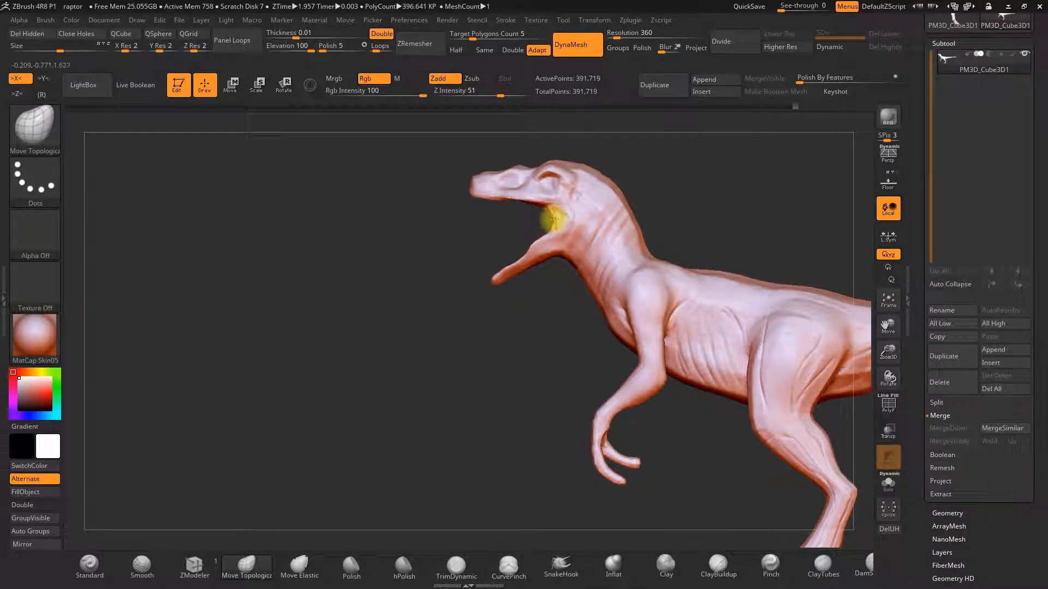
key("space")
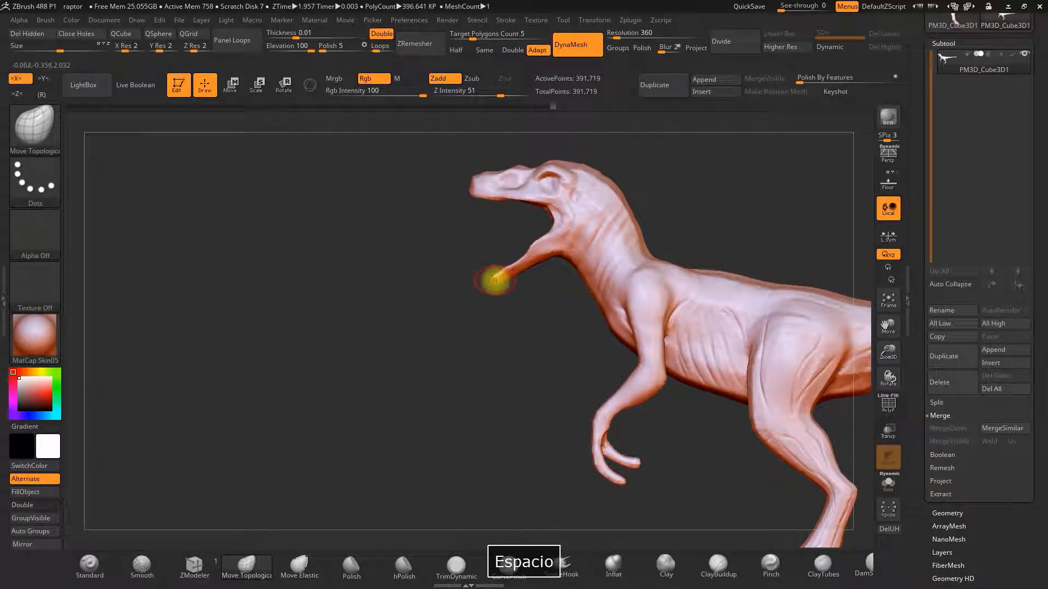
left_click_drag(568, 309, 623, 378)
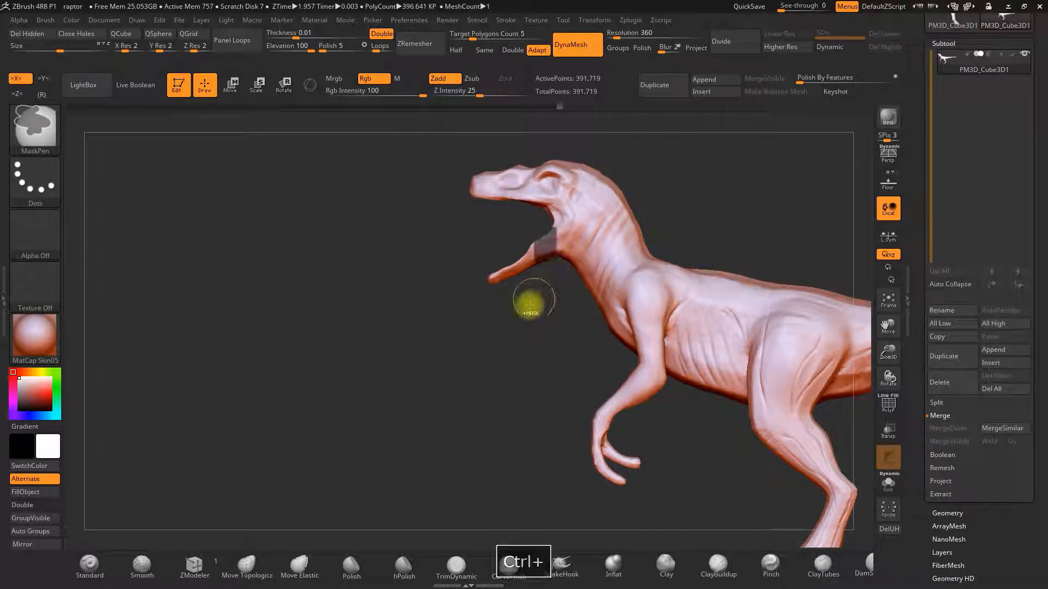
key("ctrl+z")
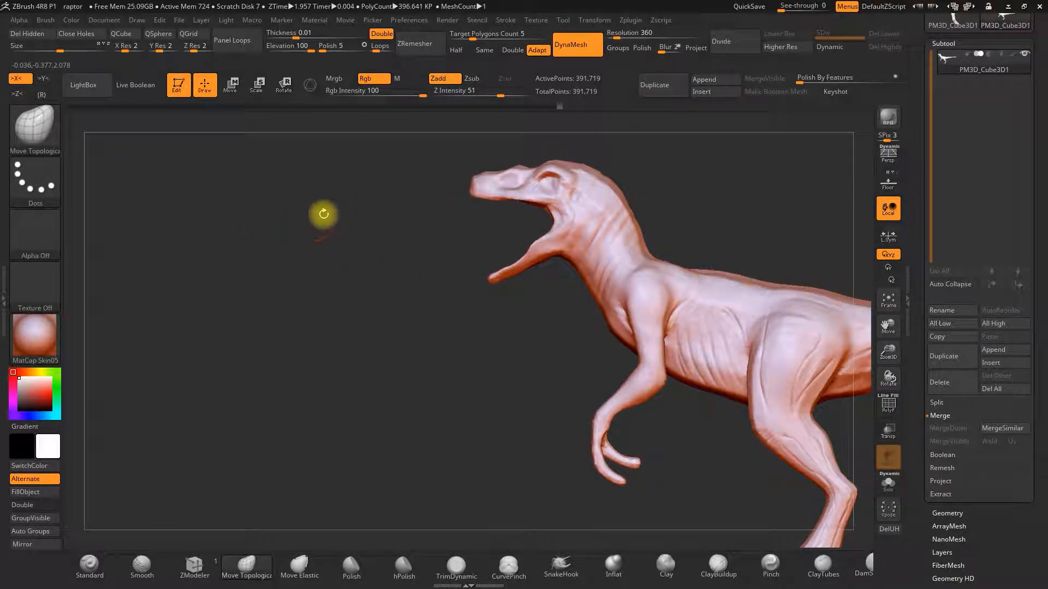
key("ctrl")
left_click(36, 183, "ctrl")
left_click(205, 213, "ctrl")
mouse_move(499, 266)
left_mouse_down("ctrl")
mouse_move(475, 285)
mouse_move(524, 303)
mouse_move(554, 273)
mouse_move(566, 241)
mouse_move(556, 220)
mouse_move(518, 243)
left_mouse_up("ctrl")
mouse_move(701, 210)
left_mouse_down()
mouse_move(744, 185)
mouse_move(794, 301)
left_mouse_up()
Apply an Inflate deformation to the whole mesh.
left_click_drag(924, 484, 925, 381)
left_click(945, 397)
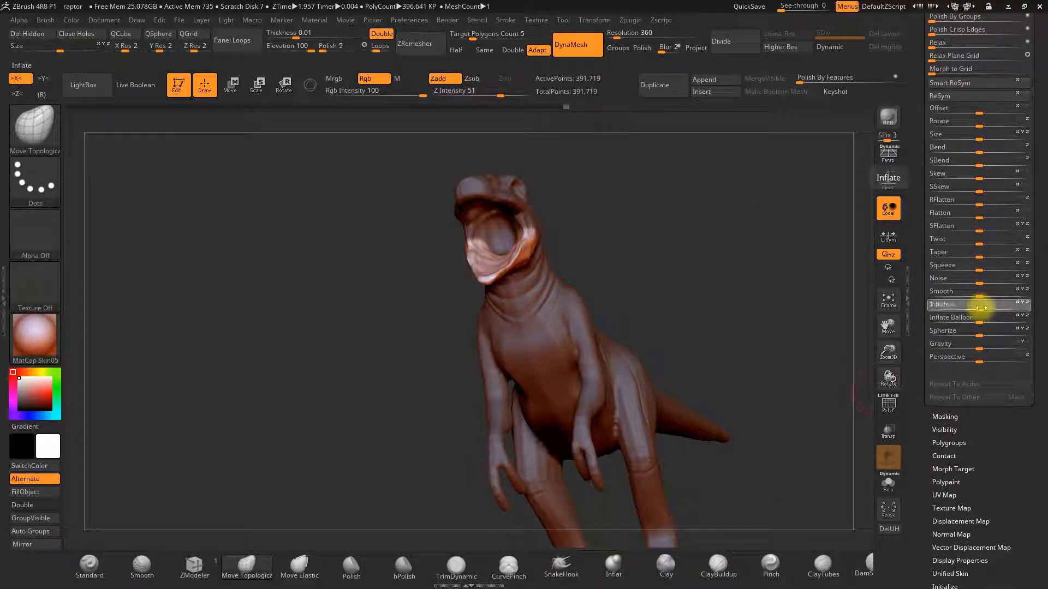
left_click_drag(982, 309, 908, 306)
left_click_drag(764, 278, 837, 267)
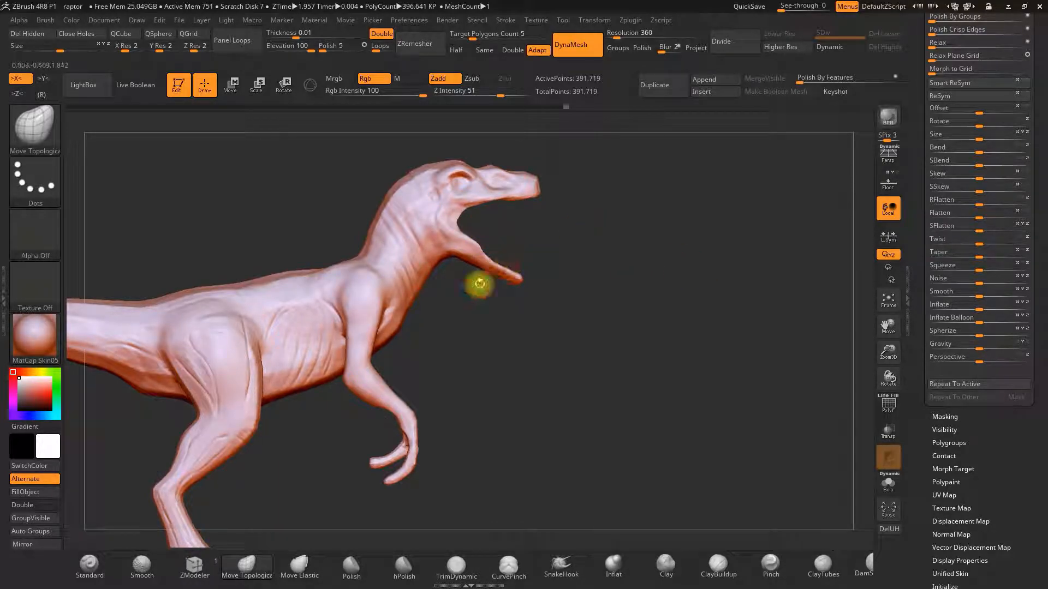
Select the DamStandard brush and toggle the floor grid.
left_click(861, 567)
left_click(888, 183)
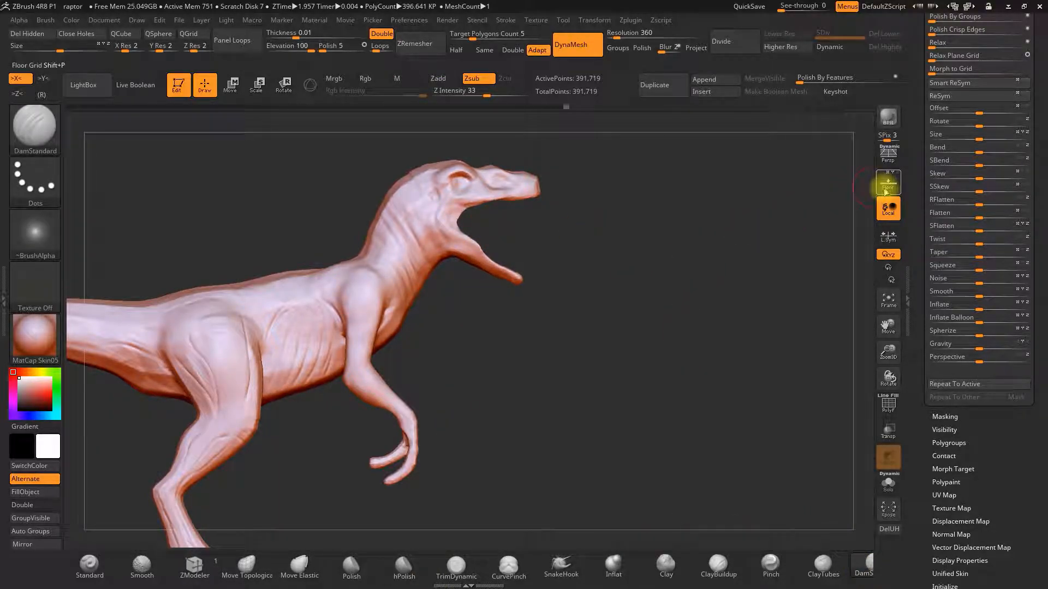
Compare the raptor's head, neck and body with the concept-art reference from several angles, toggling the floor grid.
left_click_drag(673, 334, 686, 283)
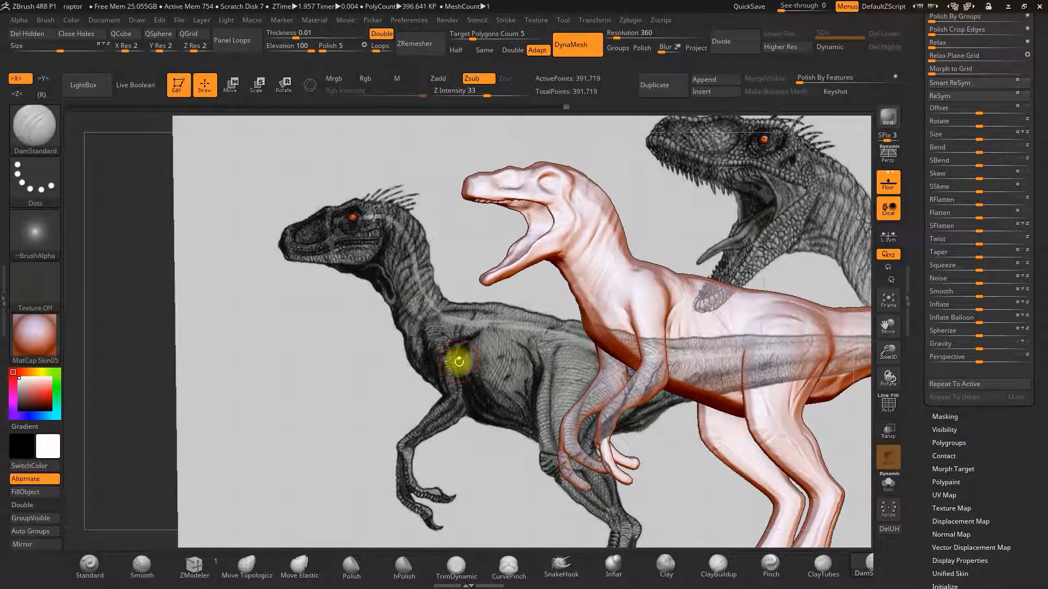
left_click_drag(475, 339, 463, 361)
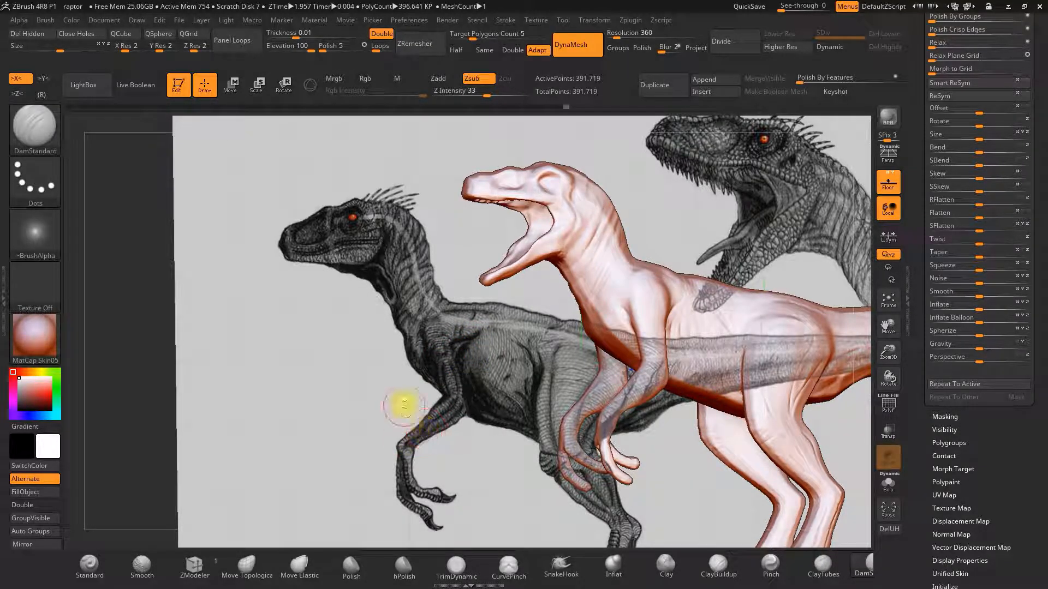
mouse_move(361, 380)
left_mouse_down()
mouse_move(351, 388)
mouse_move(357, 382)
left_mouse_up()
left_click_drag(777, 196, 683, 222, "alt")
left_click_drag(765, 219, 649, 224, "alt")
left_click(889, 182)
key("space")
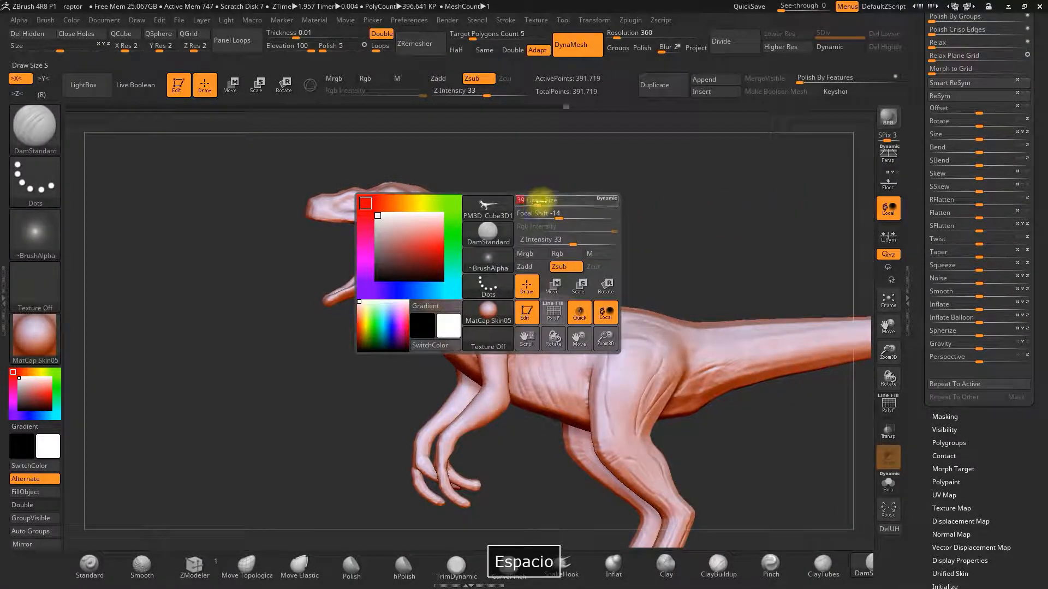
left_click_drag(536, 202, 431, 241)
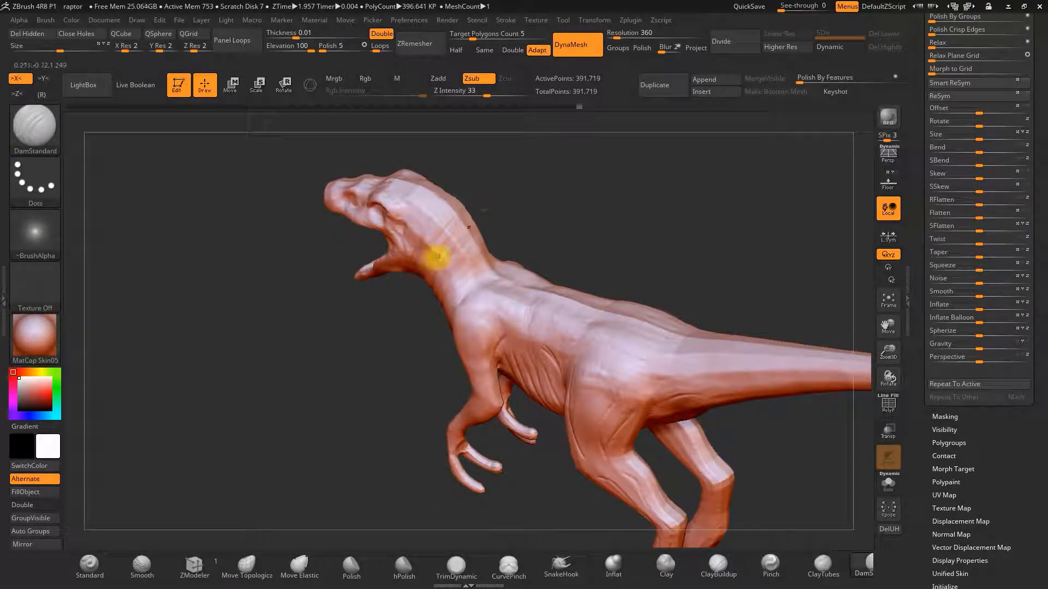
left_click_drag(431, 181, 503, 176)
left_click_drag(465, 280, 485, 272, "shift")
left_click(889, 181)
left_click_drag(449, 304, 464, 281, "alt")
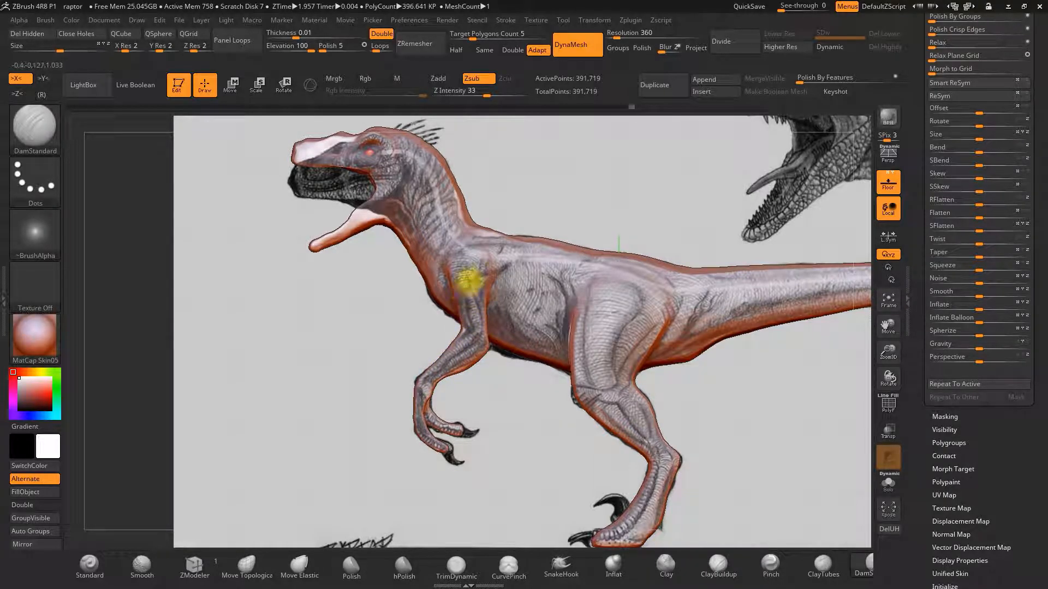
left_click_drag(467, 281, 454, 276)
left_click(888, 183)
Examine the hind legs, feet and tail against the reference image from side and rear views.
mouse_move(576, 219)
left_mouse_down()
mouse_move(494, 240)
mouse_move(566, 175)
mouse_move(438, 251)
left_mouse_up()
mouse_move(481, 223)
left_mouse_down()
mouse_move(467, 276)
mouse_move(549, 275)
left_mouse_up()
mouse_move(451, 329)
left_mouse_down()
mouse_move(440, 323)
mouse_move(529, 311)
mouse_move(438, 331)
mouse_move(533, 227)
mouse_move(498, 176)
mouse_move(435, 300)
mouse_move(421, 276)
mouse_move(631, 241)
mouse_move(537, 309)
left_mouse_up()
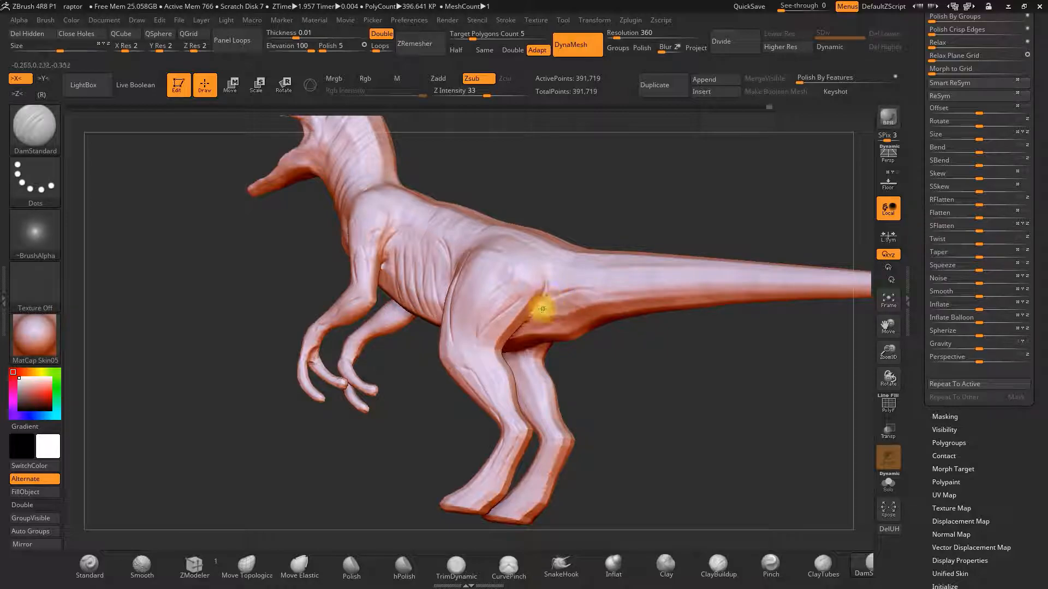
left_click_drag(542, 309, 659, 189)
left_click_drag(565, 290, 849, 222)
left_click(888, 187)
left_click_drag(631, 402, 610, 399, "alt")
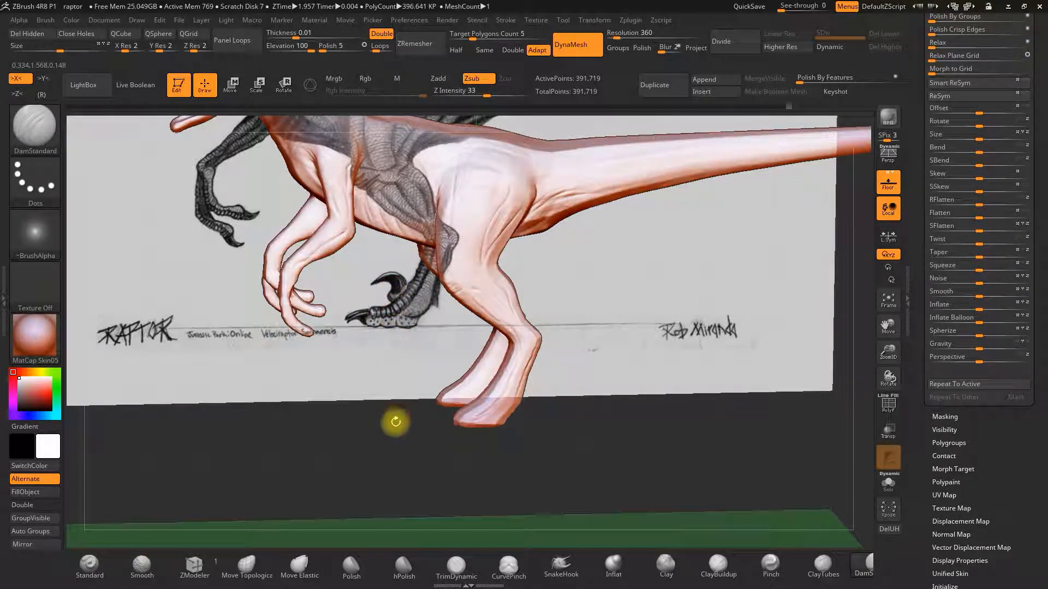
left_click_drag(399, 398, 581, 203)
left_click_drag(589, 109, 610, 353)
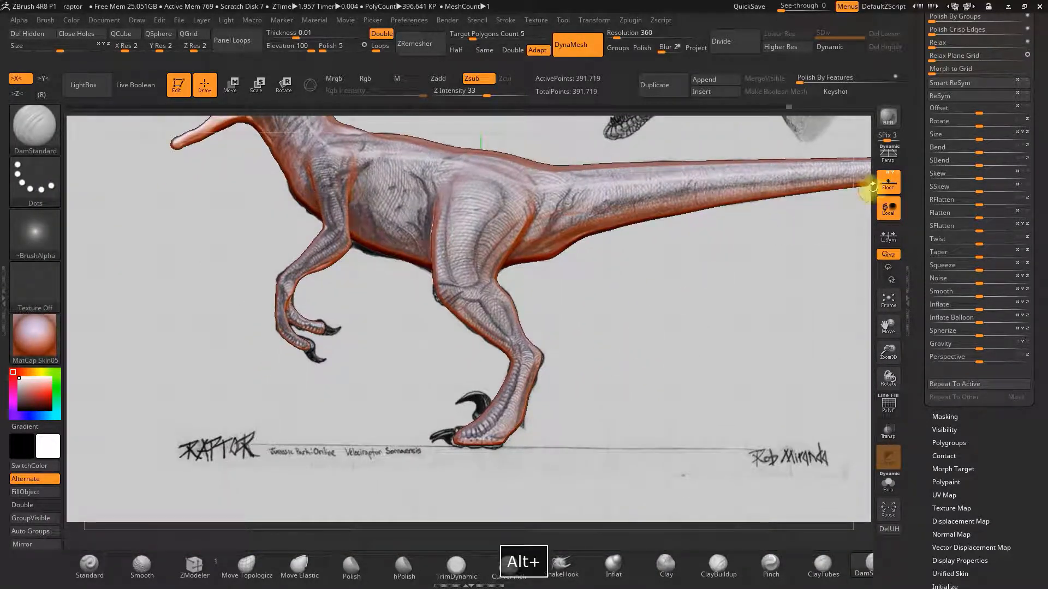
left_click(887, 186)
left_click_drag(697, 358, 668, 227)
Select the SnakeHook brush and pull the hind foot seen from above.
key("space")
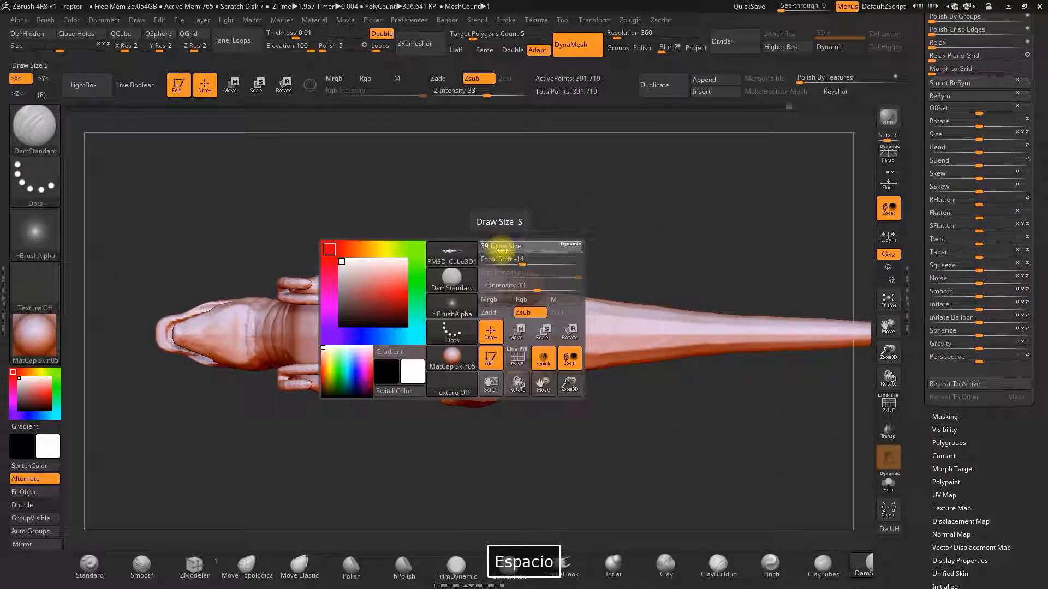
left_click(561, 564)
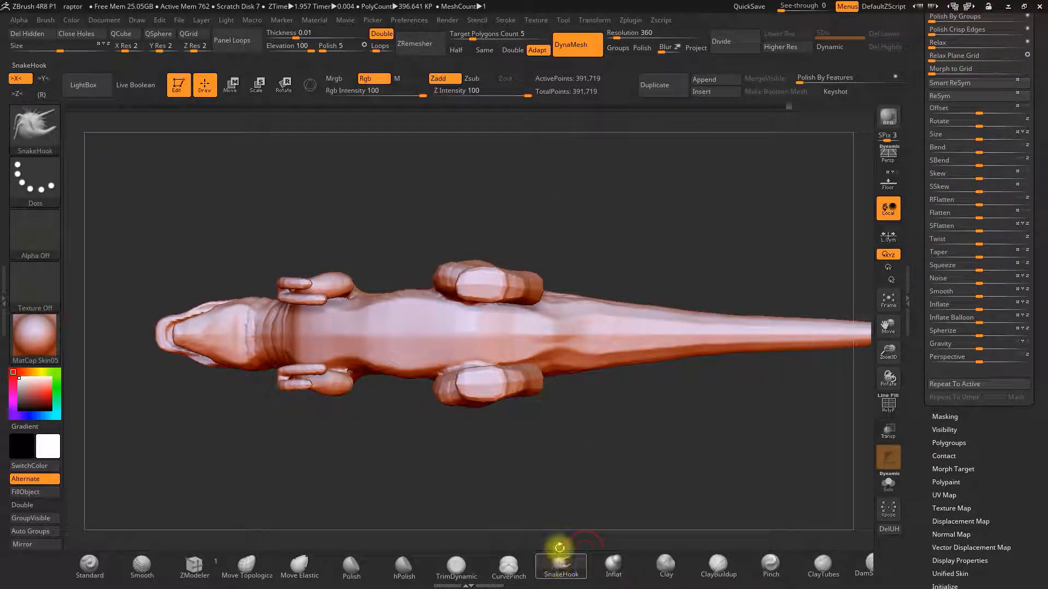
left_click_drag(475, 249, 469, 284)
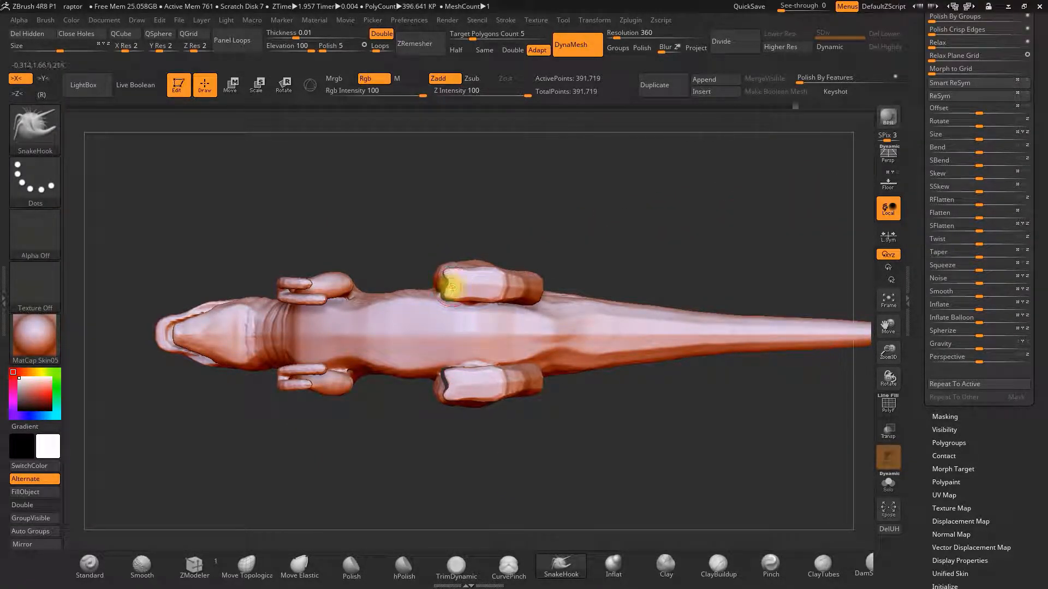
left_click_drag(469, 245, 556, 225)
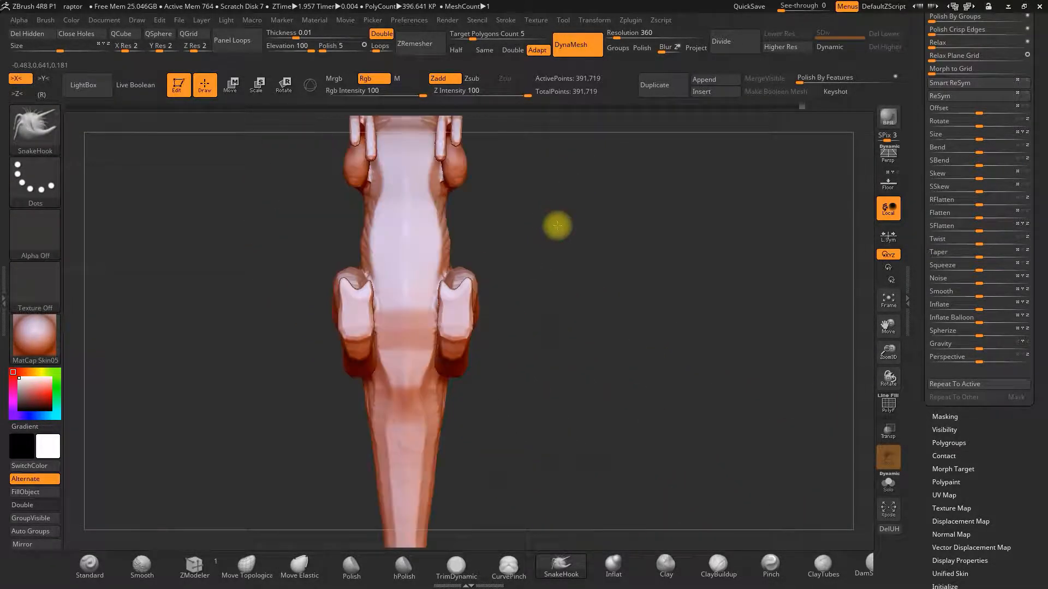
key("space")
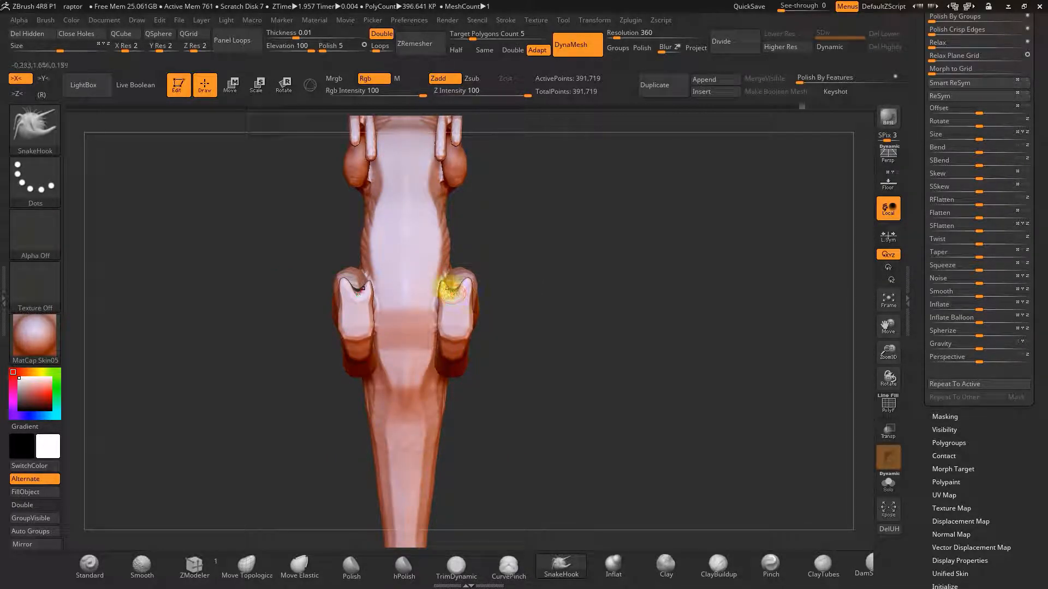
key("space")
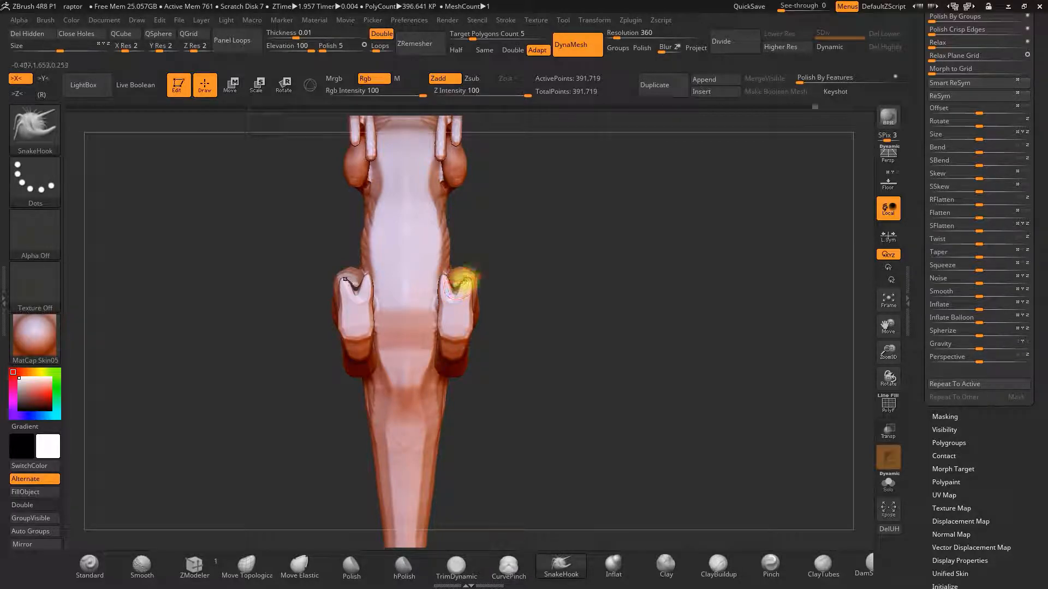
right_click_drag(465, 281, 350, 492)
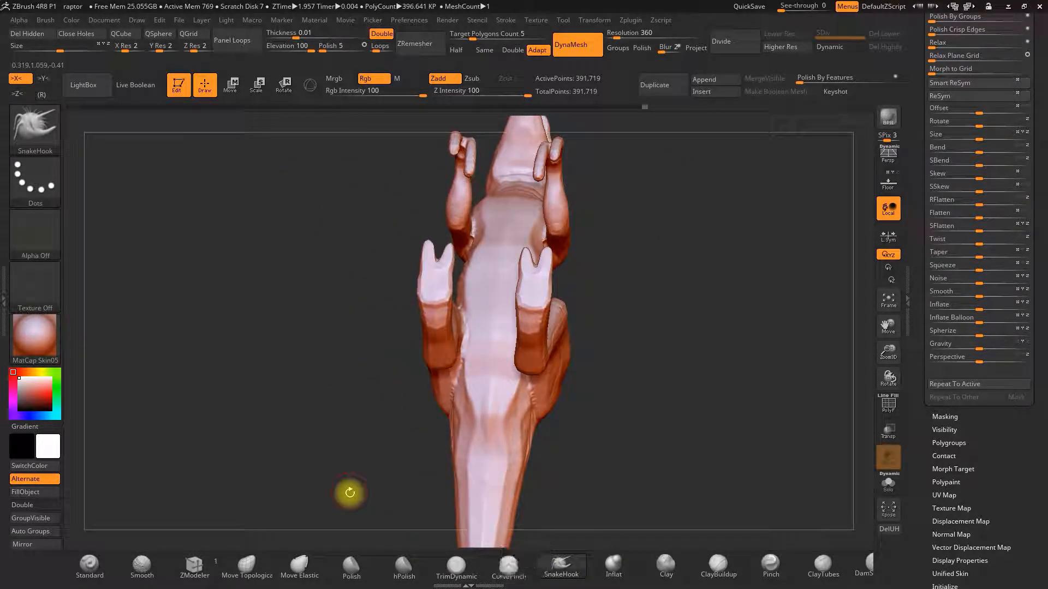
Reshape the hind foot from below with the Move Topological brush.
left_click(279, 553)
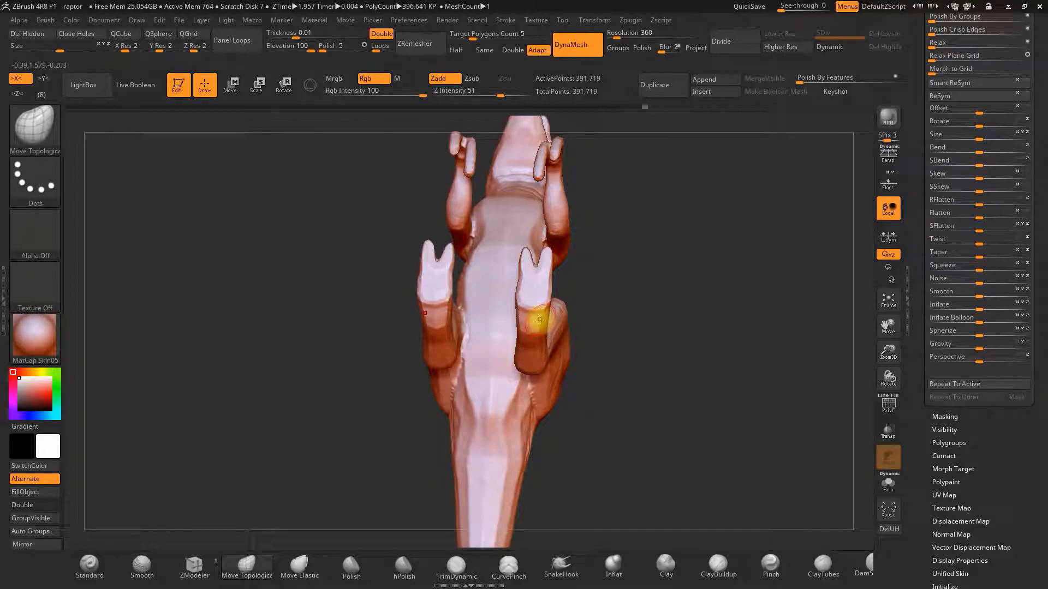
mouse_move(587, 317)
right_mouse_down()
mouse_move(603, 338)
mouse_move(524, 319)
right_mouse_up()
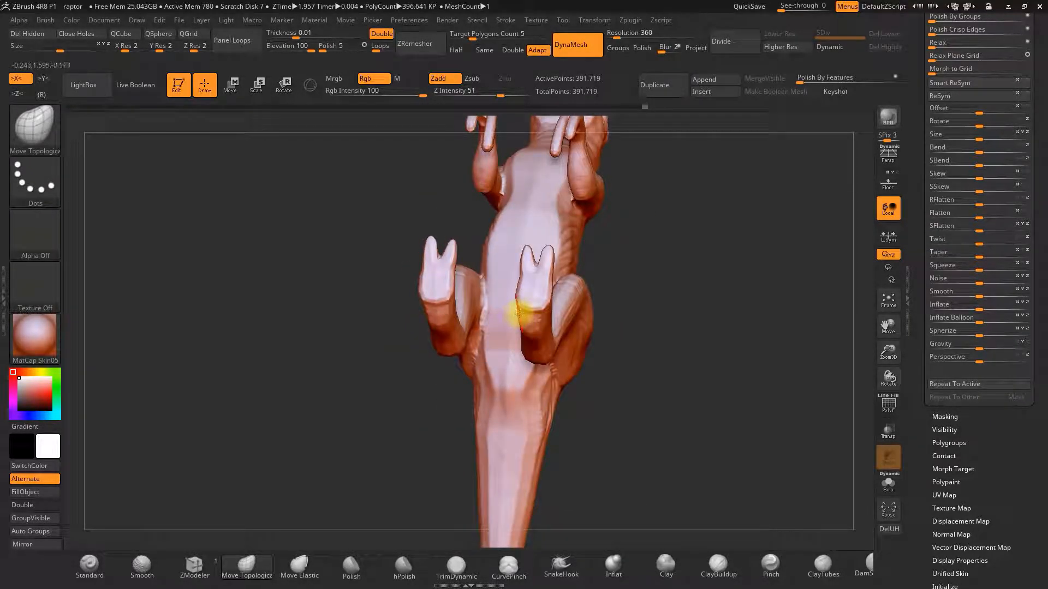
right_click_drag(626, 286, 720, 272)
key("space")
key("space")
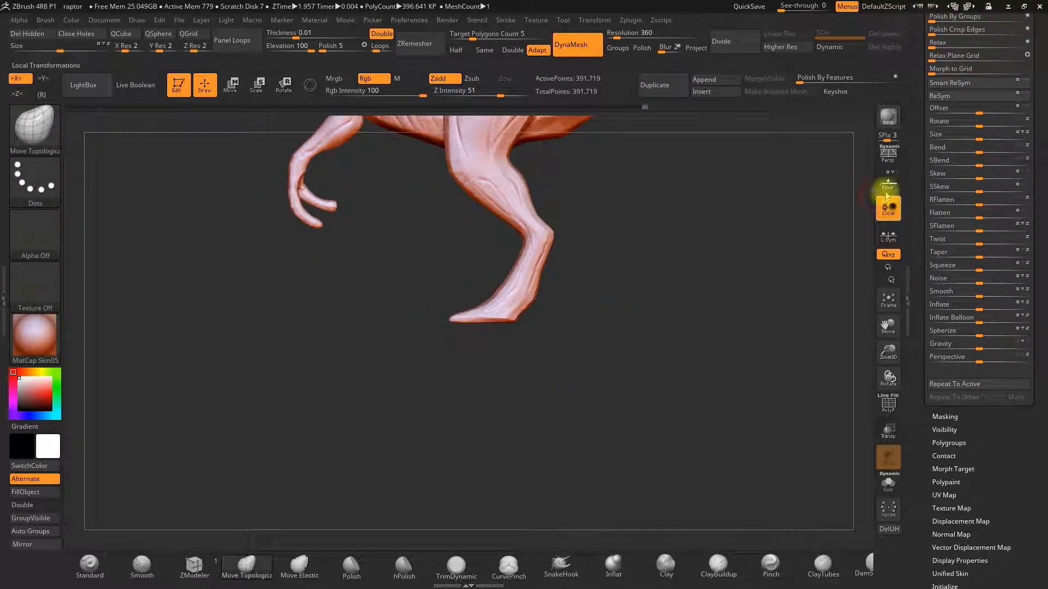
Re-DynaMesh the model while viewing the hind feet.
left_click(888, 183)
mouse_move(492, 299)
right_mouse_down()
mouse_move(622, 297)
mouse_move(468, 292)
right_mouse_up()
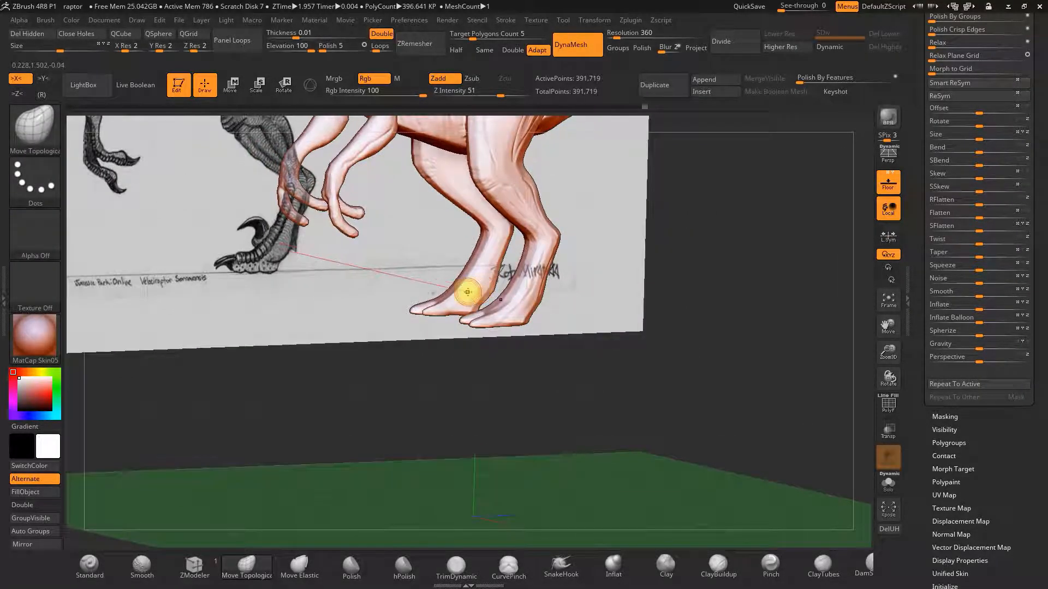
left_click(616, 565)
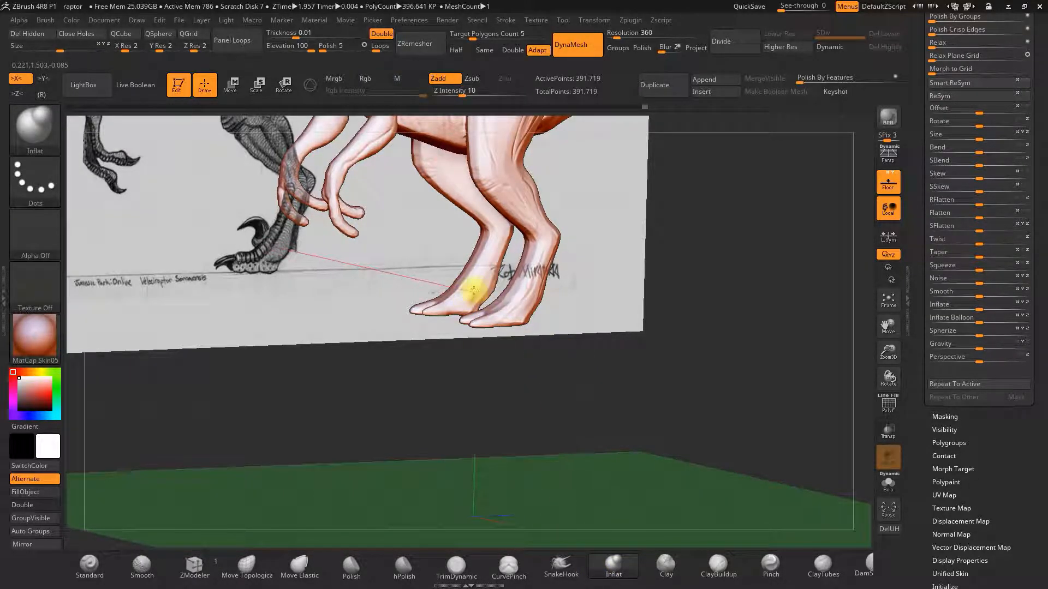
right_click_drag(587, 280, 679, 355)
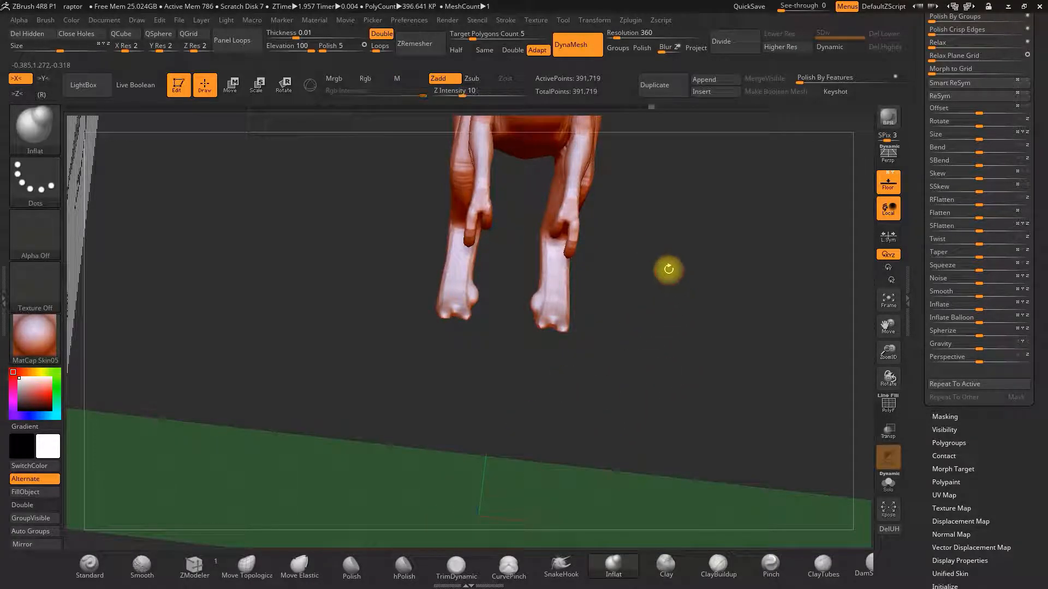
key("ctrl")
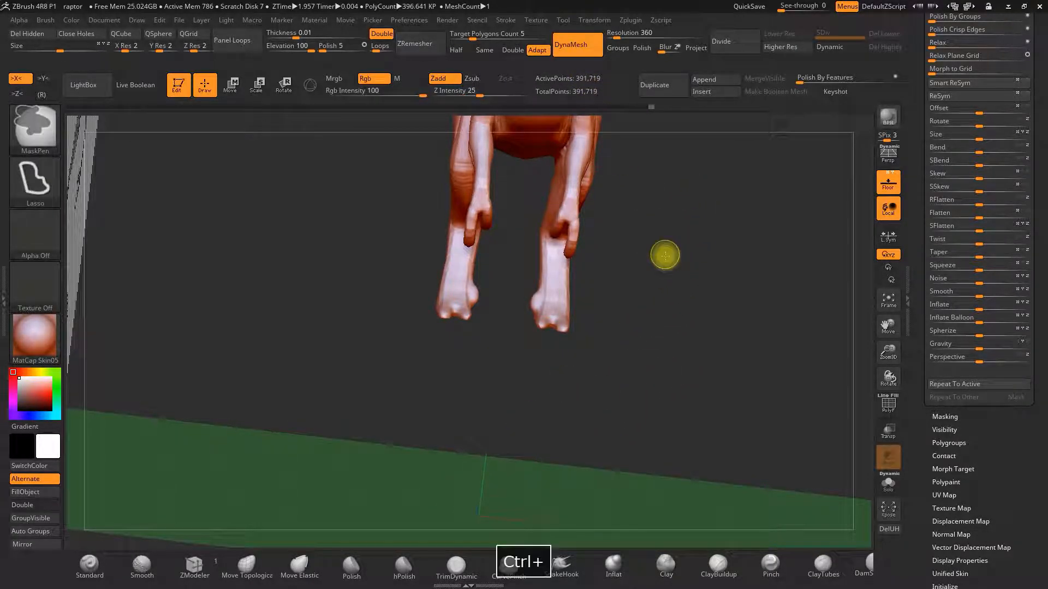
mouse_move(724, 371)
right_mouse_down()
mouse_move(689, 316)
mouse_move(589, 322)
right_mouse_up()
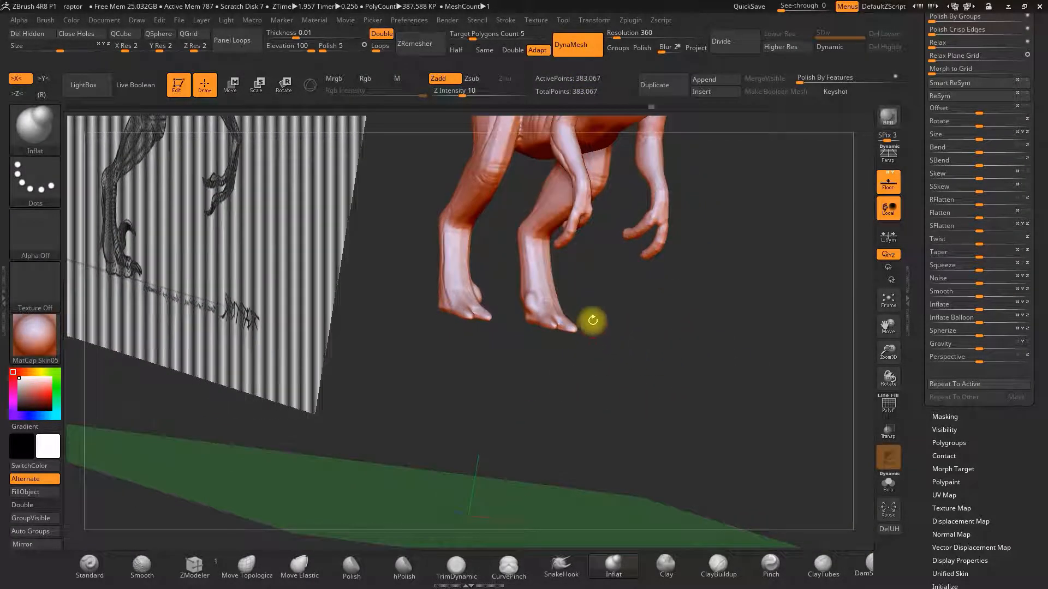
left_click(889, 186)
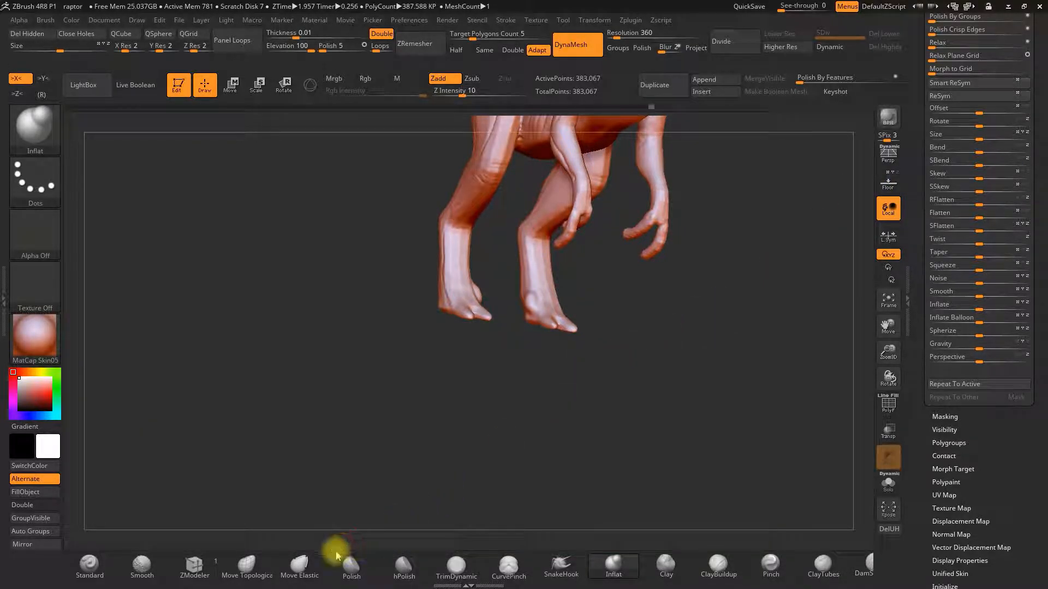
Try to pull out the foot's toe with the SnakeHook brush and undo the stroke.
left_click(561, 564)
left_click_drag(650, 400, 671, 404)
key("space")
mouse_move(537, 299)
left_mouse_down()
mouse_move(552, 293)
mouse_move(542, 290)
left_mouse_up()
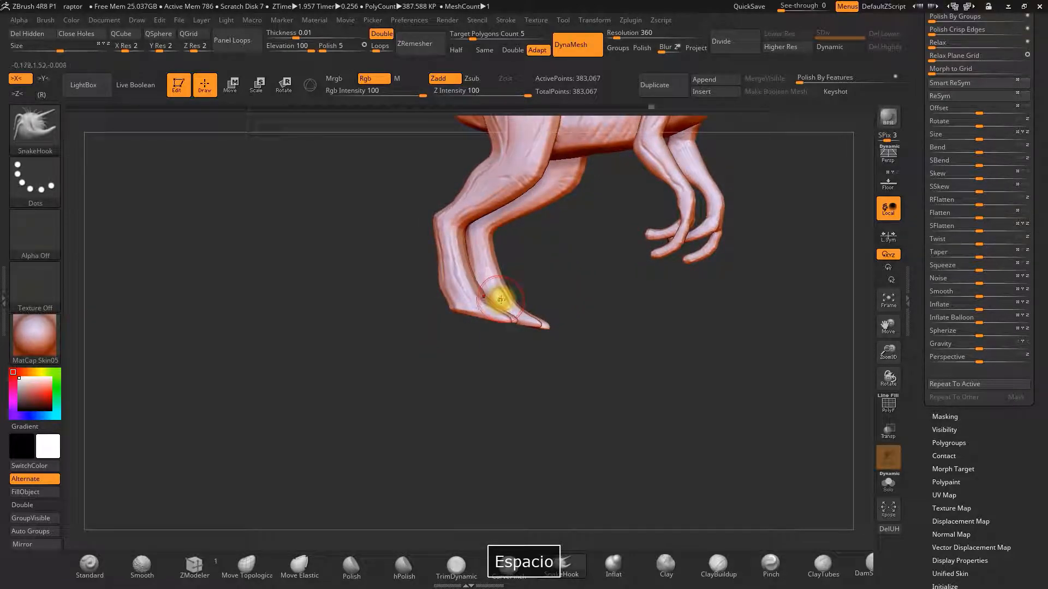
key("ctrl+z")
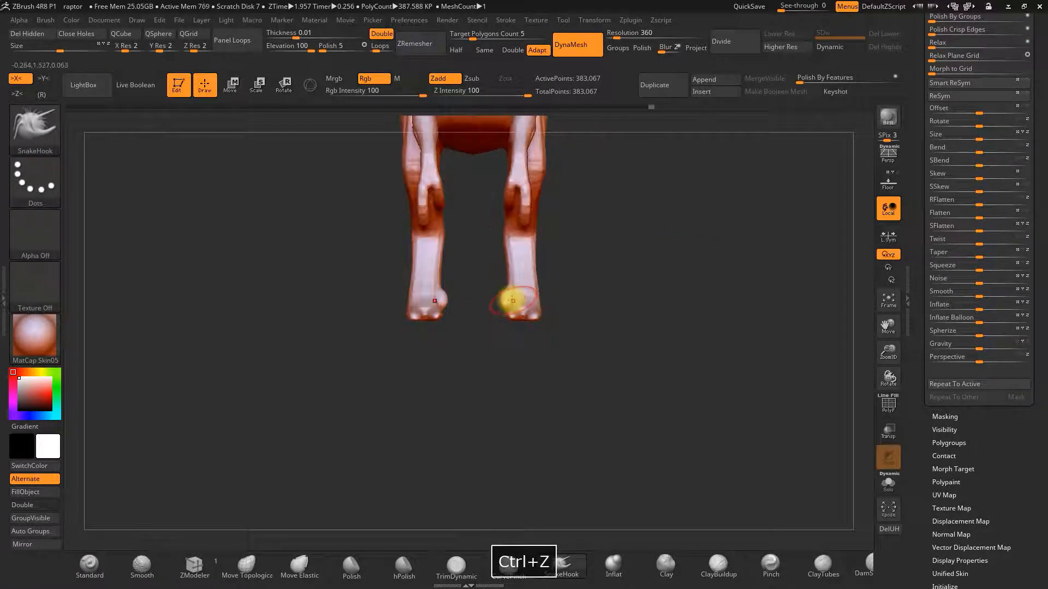
Mask the toe tip of the hind foot, invert the mask and inflate it with the Inflat brush.
key("ctrl")
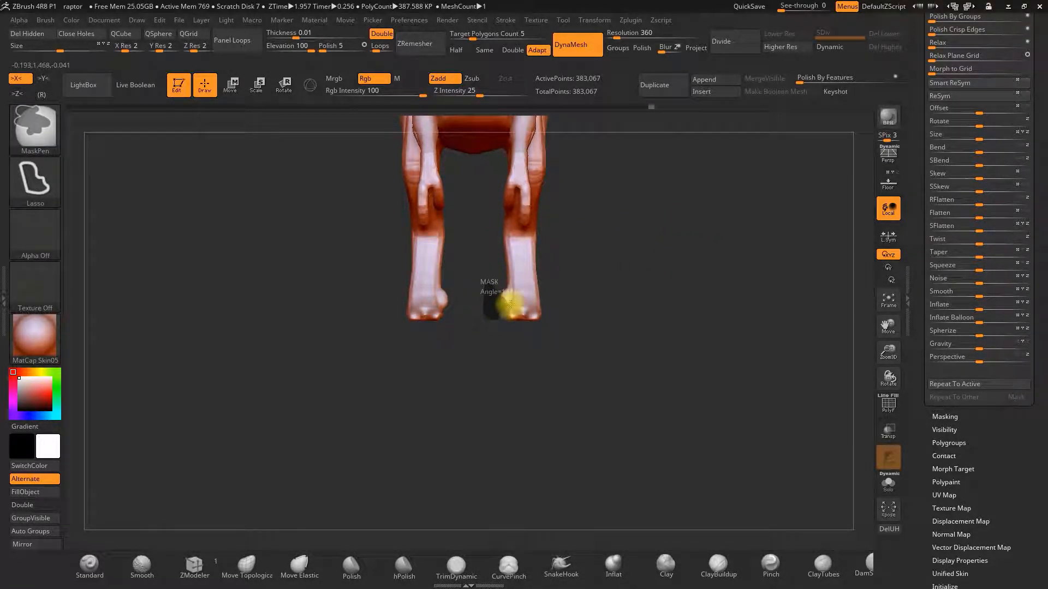
left_click_drag(508, 288, 512, 283, "ctrl")
left_click(623, 322, "ctrl")
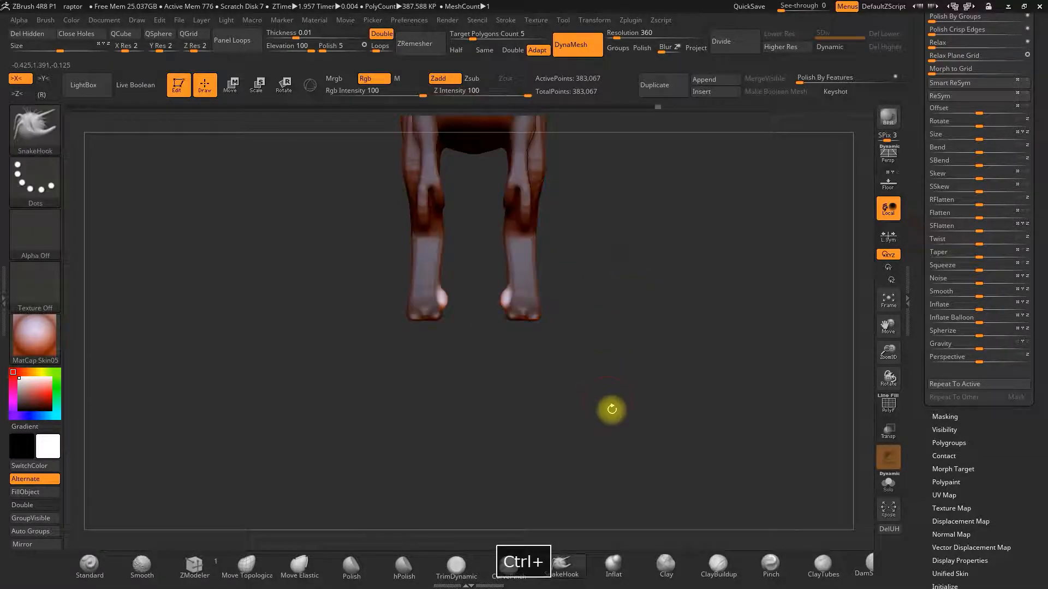
left_click(612, 564)
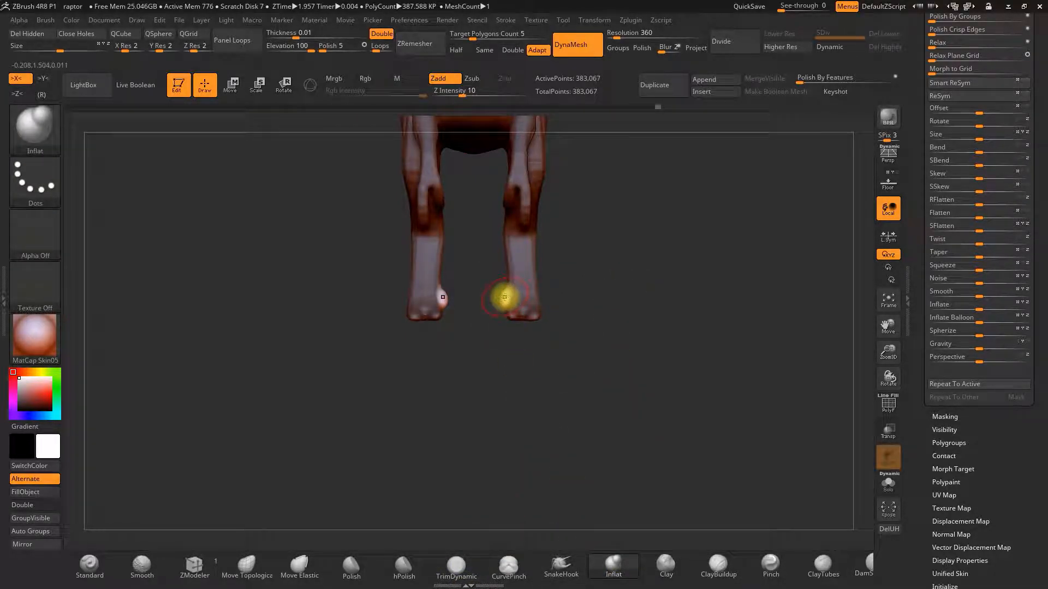
mouse_move(560, 277)
left_mouse_down()
mouse_move(518, 299)
mouse_move(564, 302)
mouse_move(544, 302)
left_mouse_up()
left_click(500, 293)
Trim the inflated toe tip with the TrimDynamic brush and select the Move Topological brush.
key("space")
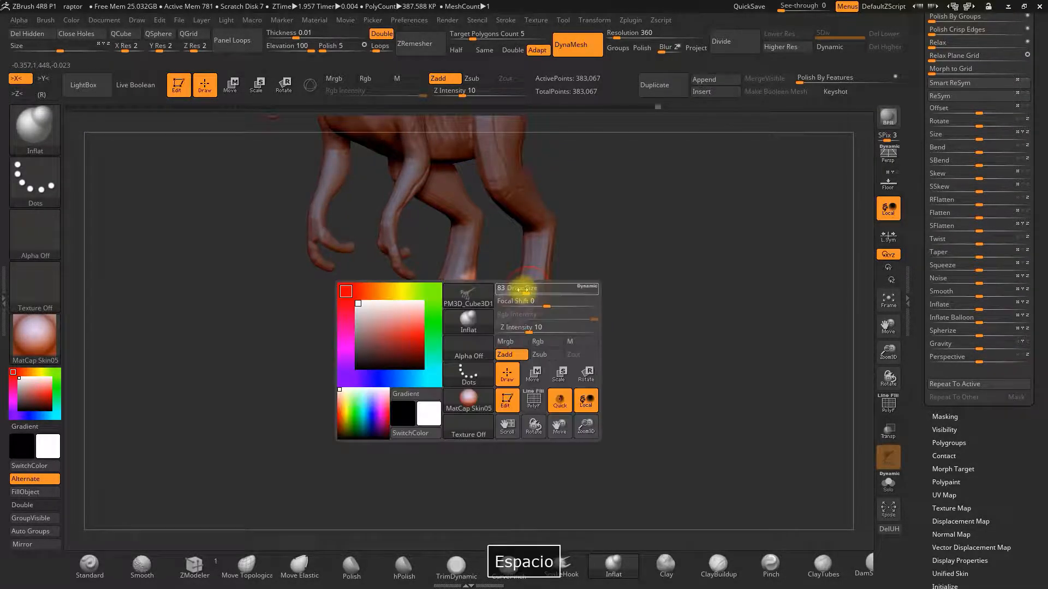
left_click(456, 564)
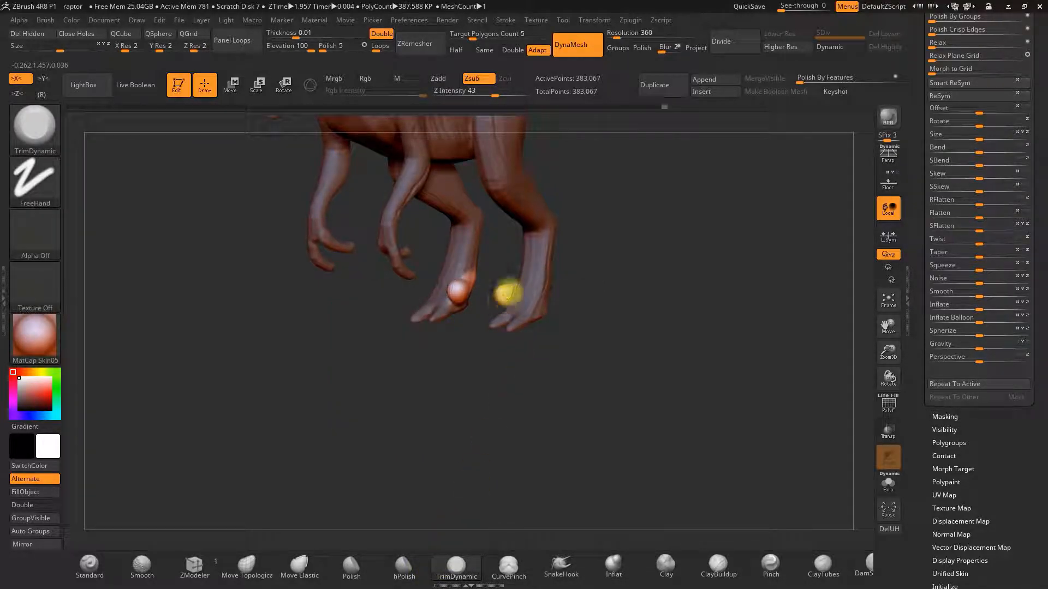
mouse_move(562, 296)
left_mouse_down()
mouse_move(641, 300)
mouse_move(564, 304)
left_mouse_up()
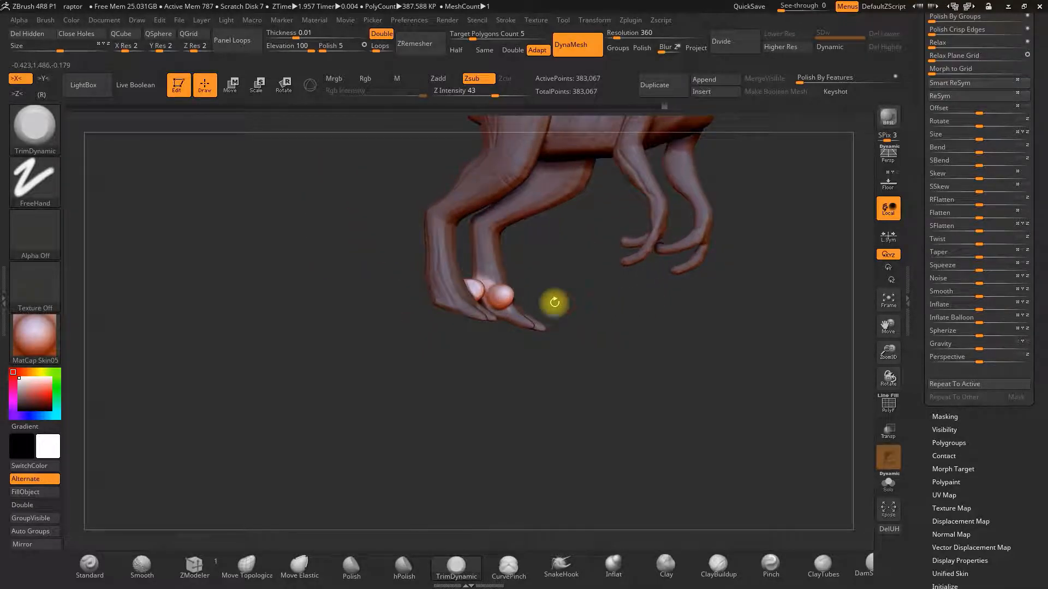
key("space")
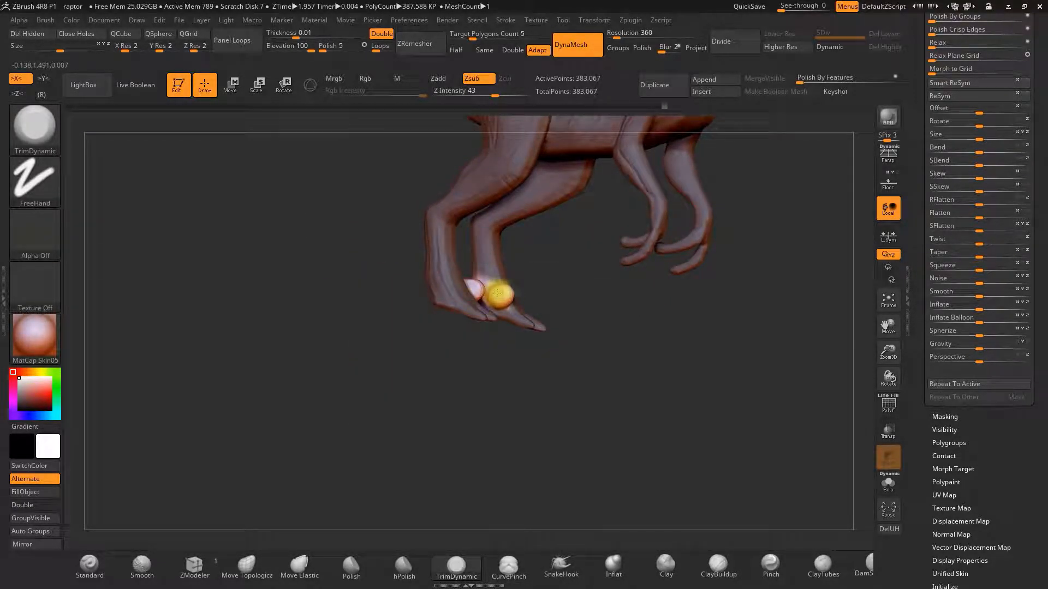
left_click_drag(523, 458, 506, 478)
left_click_drag(496, 407, 544, 325)
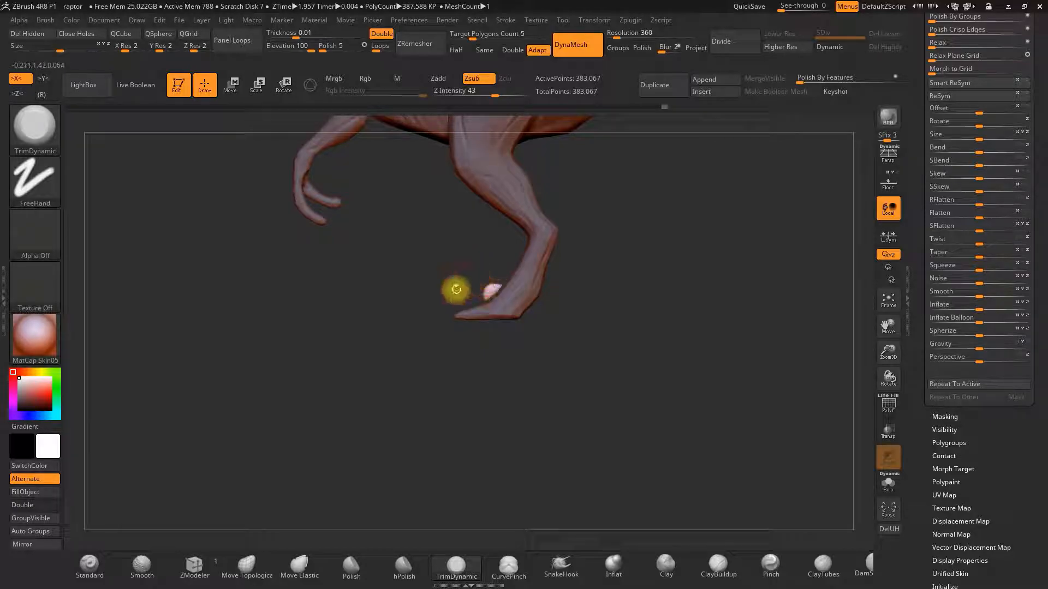
left_click(246, 563)
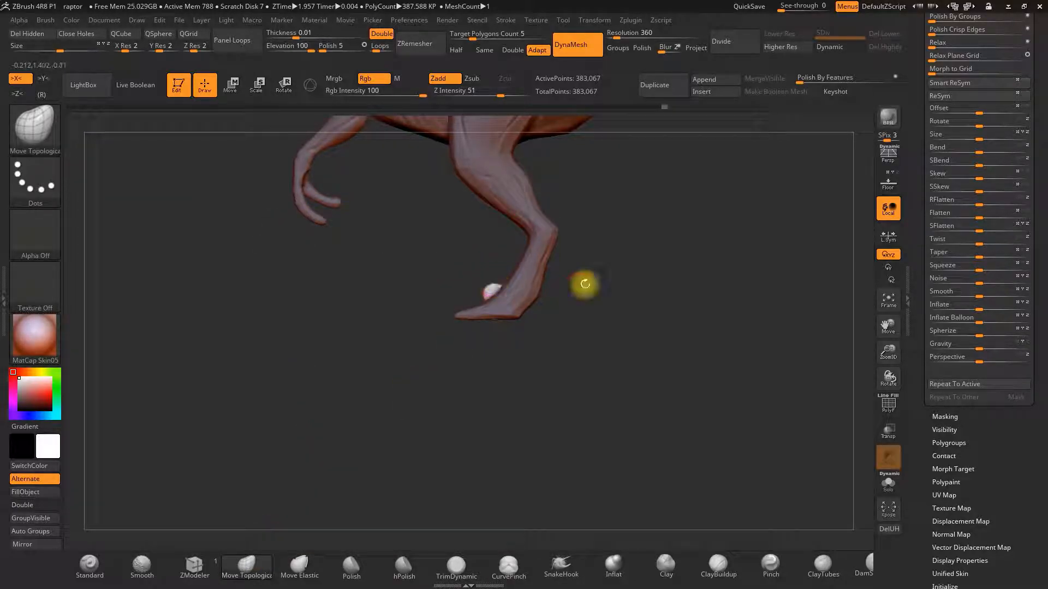
Nudge the hind toe tip against the reference floor image and re-DynaMesh the model.
key("shift+p")
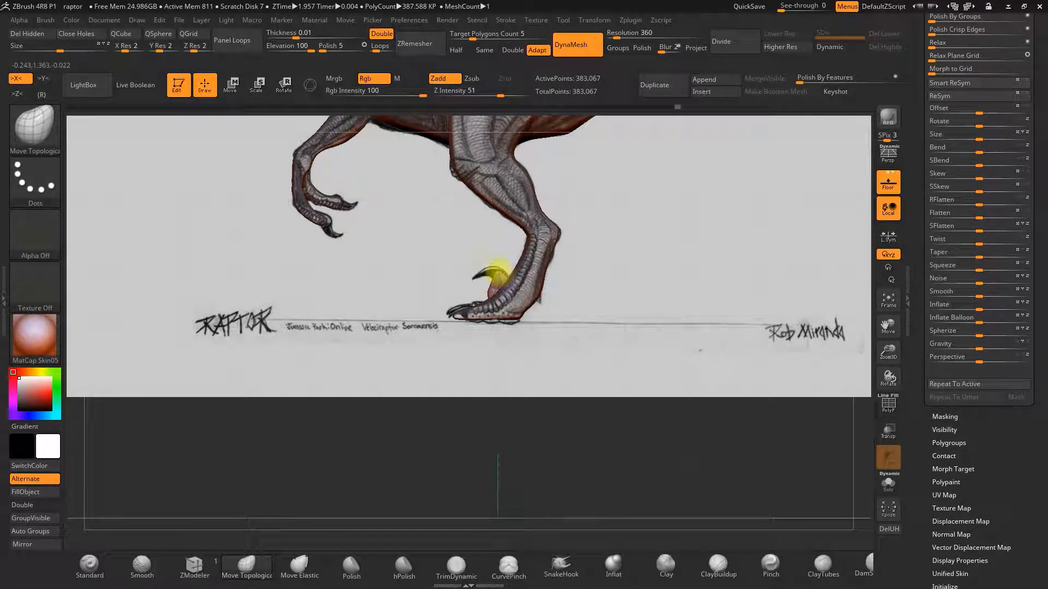
mouse_move(494, 281)
left_mouse_down()
mouse_move(708, 289)
mouse_move(524, 320)
left_mouse_up()
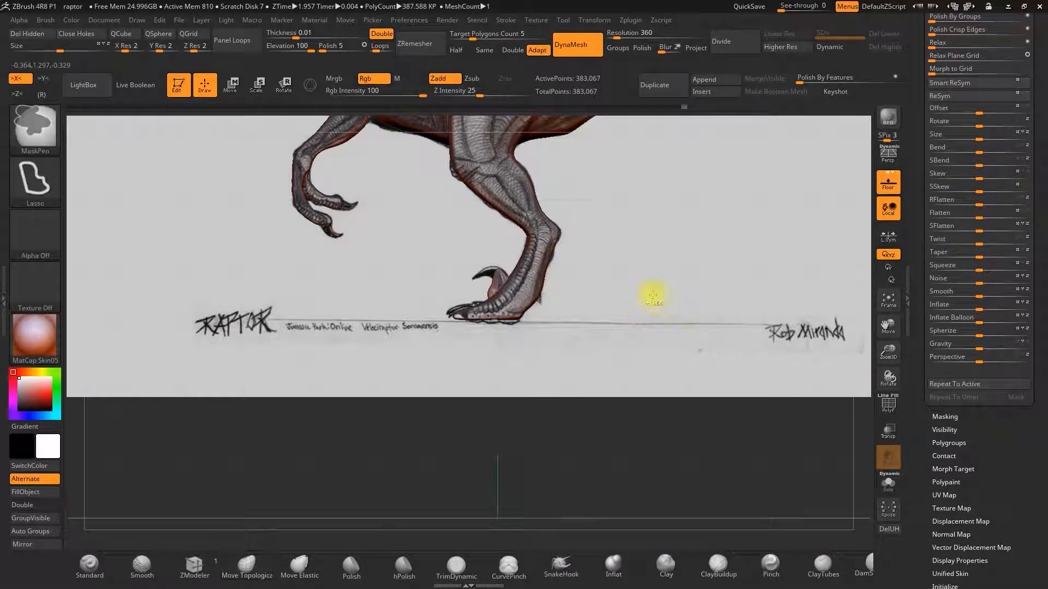
left_click_drag(655, 297, 655, 369, "ctrl")
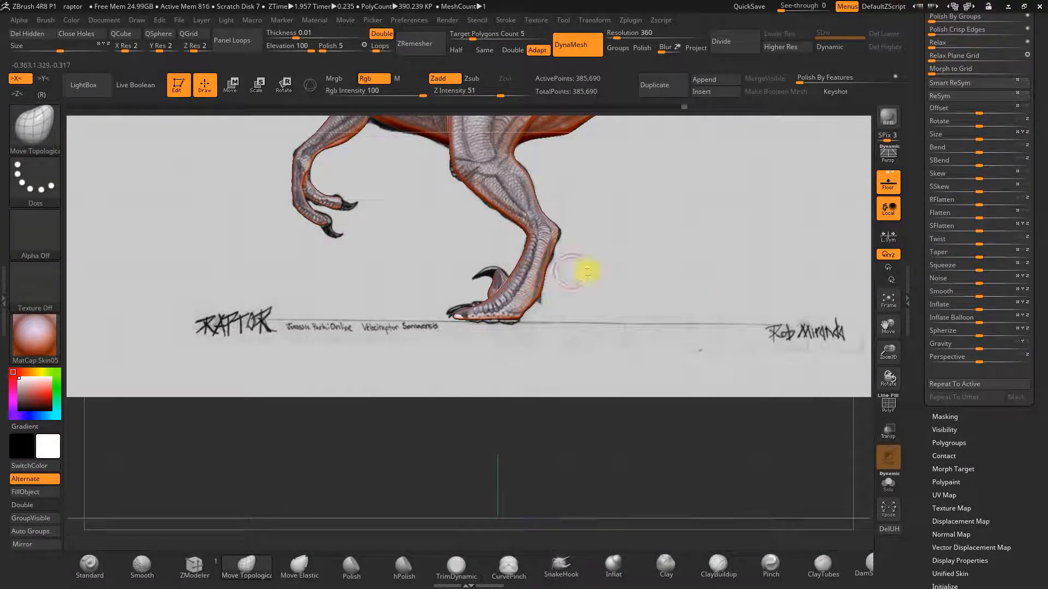
Reposition the hind foot's toe tip with the Move Topological brush while comparing with the reference.
left_click_drag(582, 273, 835, 222)
mouse_move(893, 171)
left_mouse_down()
mouse_move(778, 248)
mouse_move(491, 285)
mouse_move(477, 266)
mouse_move(467, 307)
mouse_move(490, 304)
left_mouse_up()
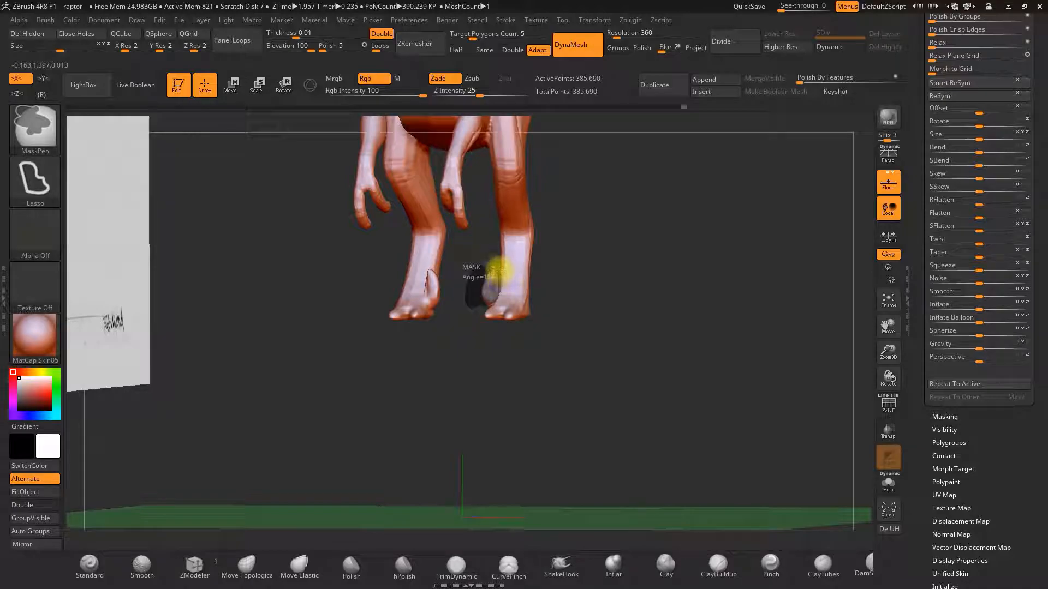
mouse_move(609, 269)
left_mouse_down()
mouse_move(627, 300)
mouse_move(648, 299)
mouse_move(652, 282)
mouse_move(736, 316)
left_mouse_up()
left_click(672, 303, "ctrl")
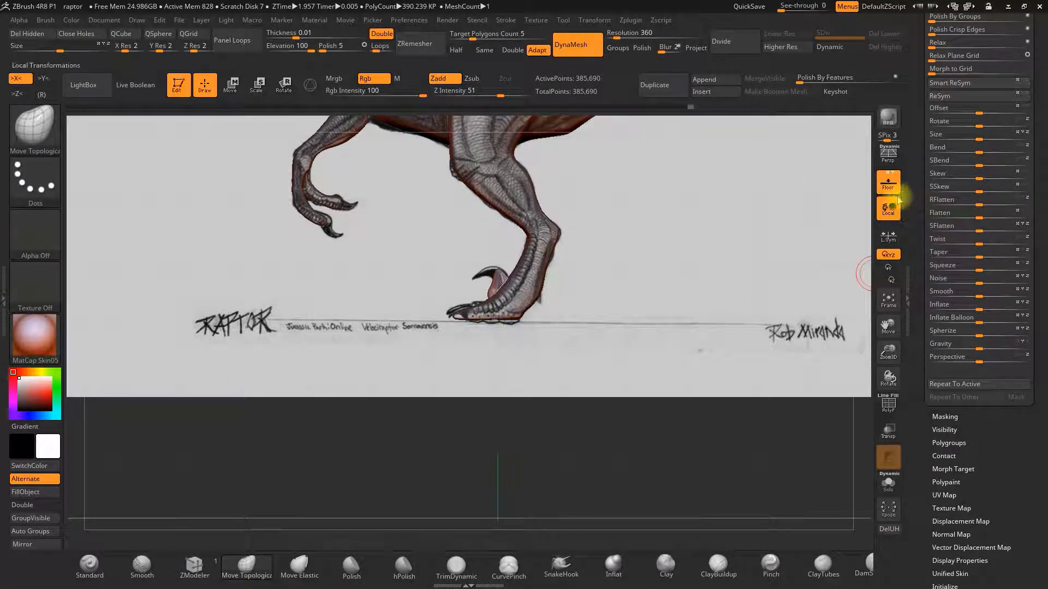
left_click(887, 184)
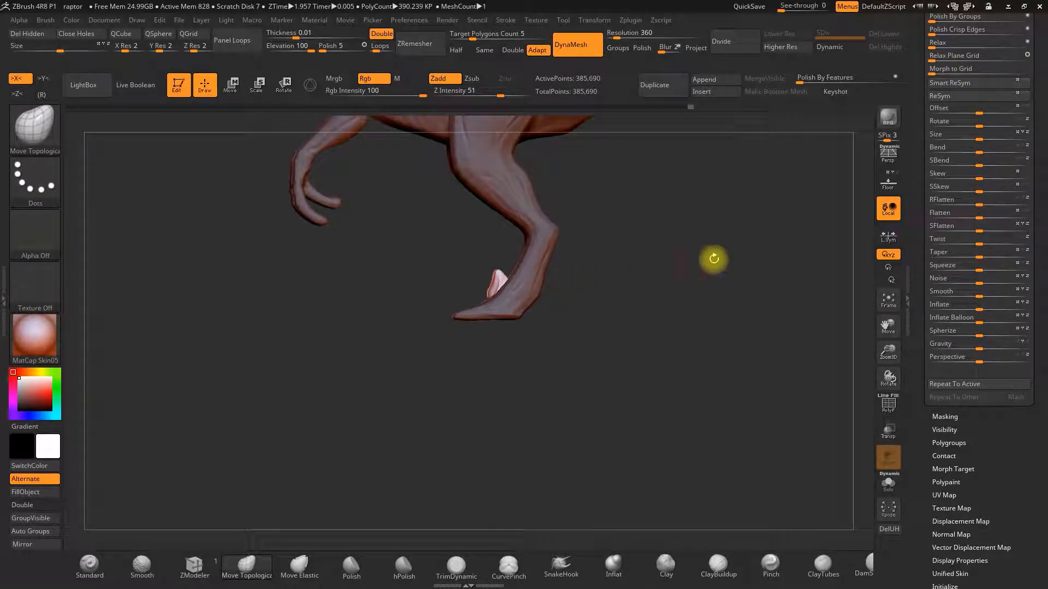
left_click(888, 184)
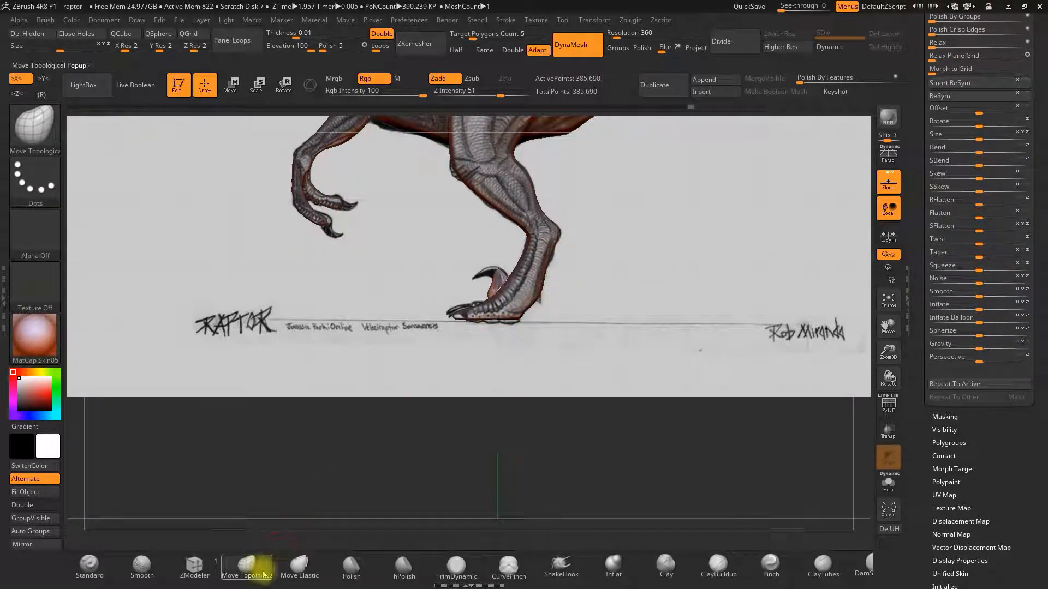
left_click(262, 570)
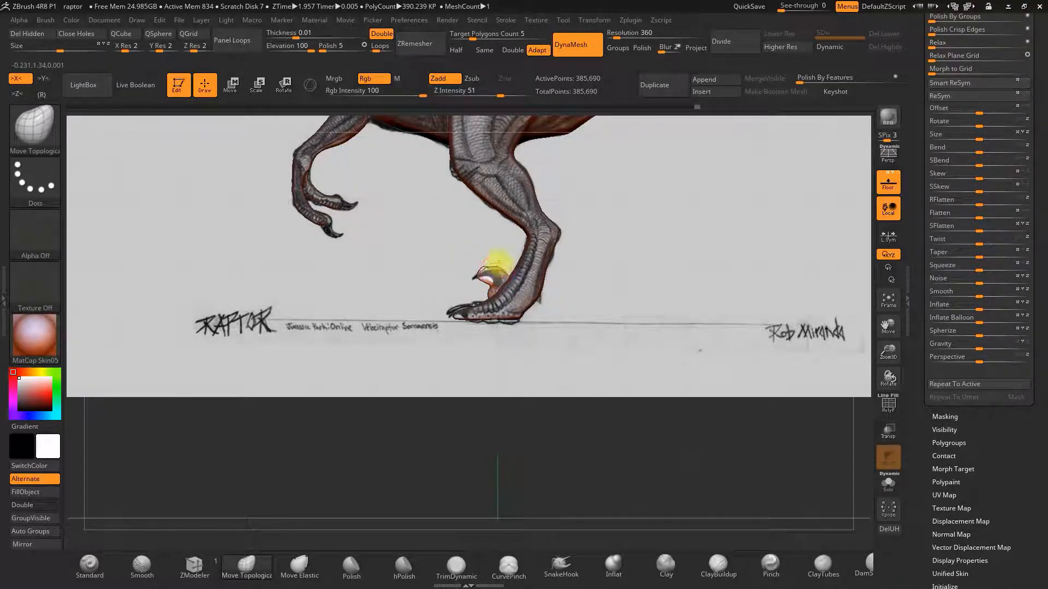
mouse_move(491, 279)
left_mouse_down()
mouse_move(650, 295)
mouse_move(589, 304)
mouse_move(610, 337)
mouse_move(573, 375)
mouse_move(552, 355)
mouse_move(576, 330)
mouse_move(500, 285)
left_mouse_up()
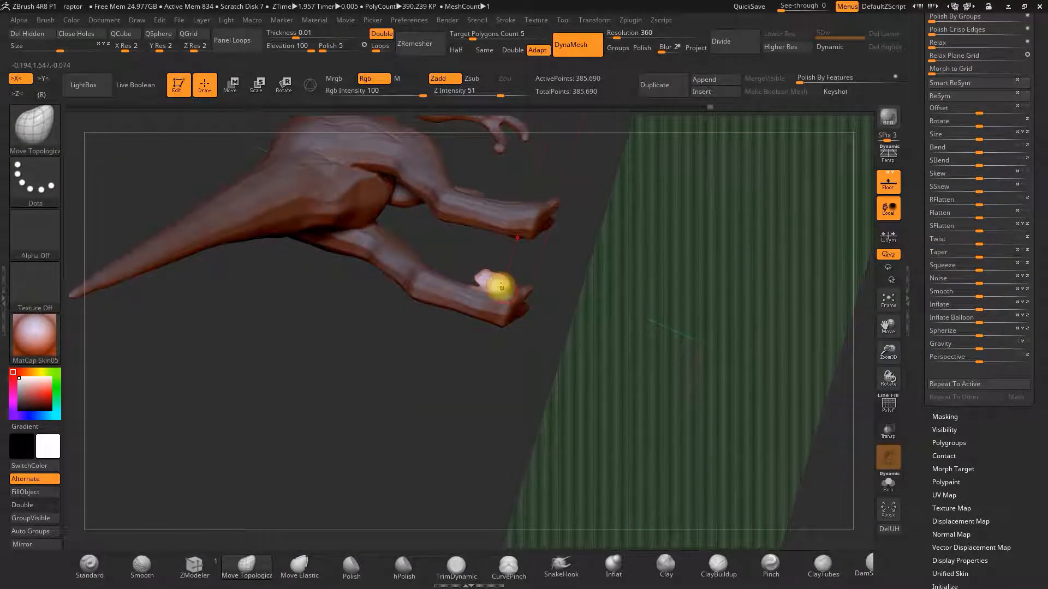
Inflate the hind toe with the Inflat brush and check it against the side reference.
mouse_move(568, 272)
left_mouse_down()
mouse_move(524, 353)
mouse_move(568, 311)
mouse_move(496, 282)
mouse_move(603, 351)
left_mouse_up()
left_click(613, 565)
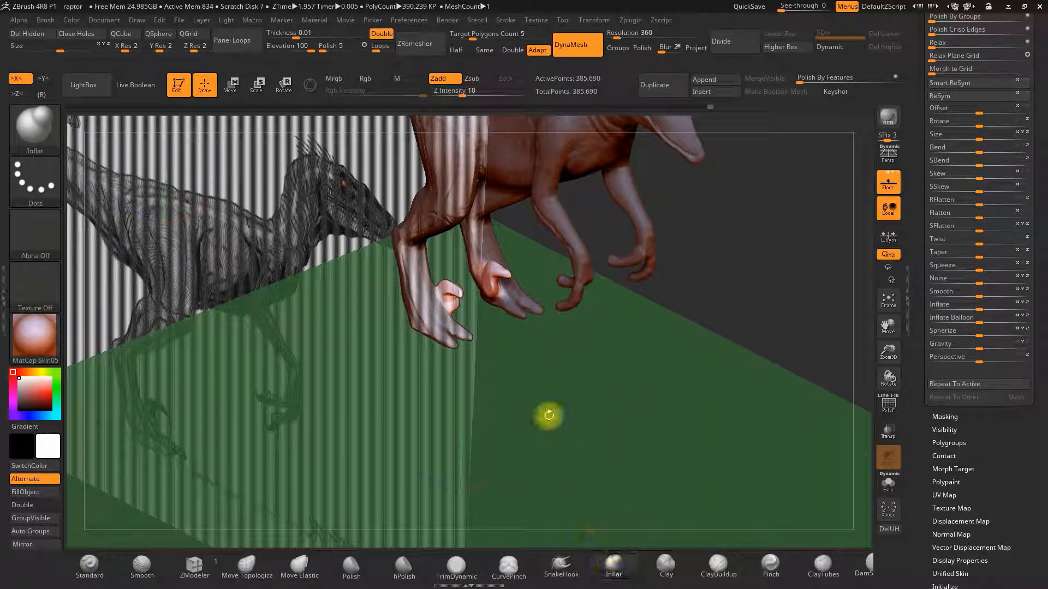
mouse_move(494, 270)
left_mouse_down()
mouse_move(538, 339)
mouse_move(561, 323)
mouse_move(505, 299)
mouse_move(587, 317)
mouse_move(562, 279)
mouse_move(631, 275)
left_mouse_up()
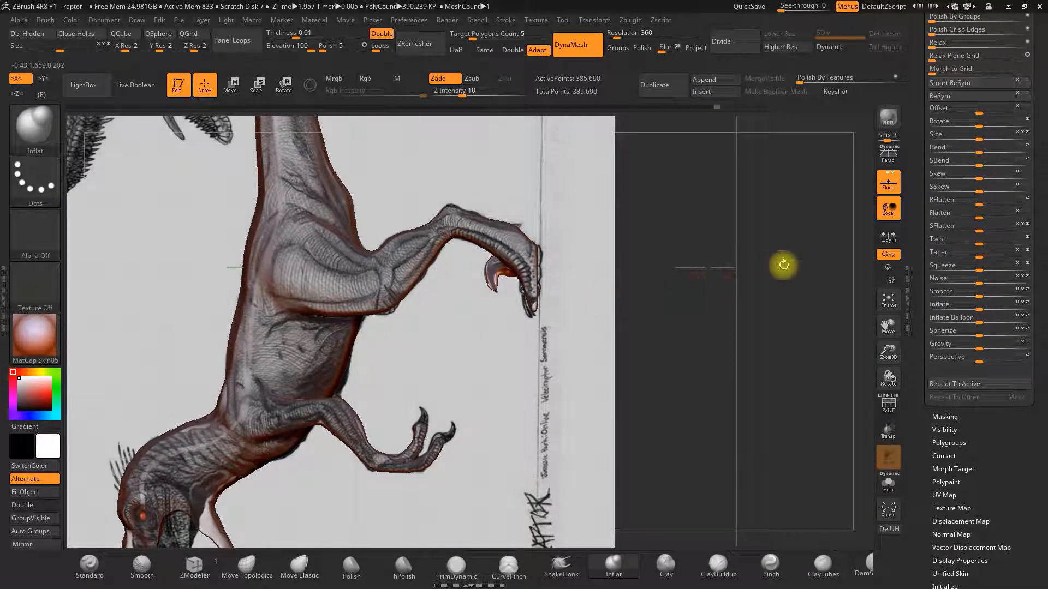
left_click(889, 181)
left_click_drag(888, 349, 853, 302)
mouse_move(674, 291)
left_mouse_down("alt")
mouse_move(738, 354)
mouse_move(681, 362)
left_mouse_up("alt")
Hide everything except the two hind feet using a selection rectangle.
key("ctrl")
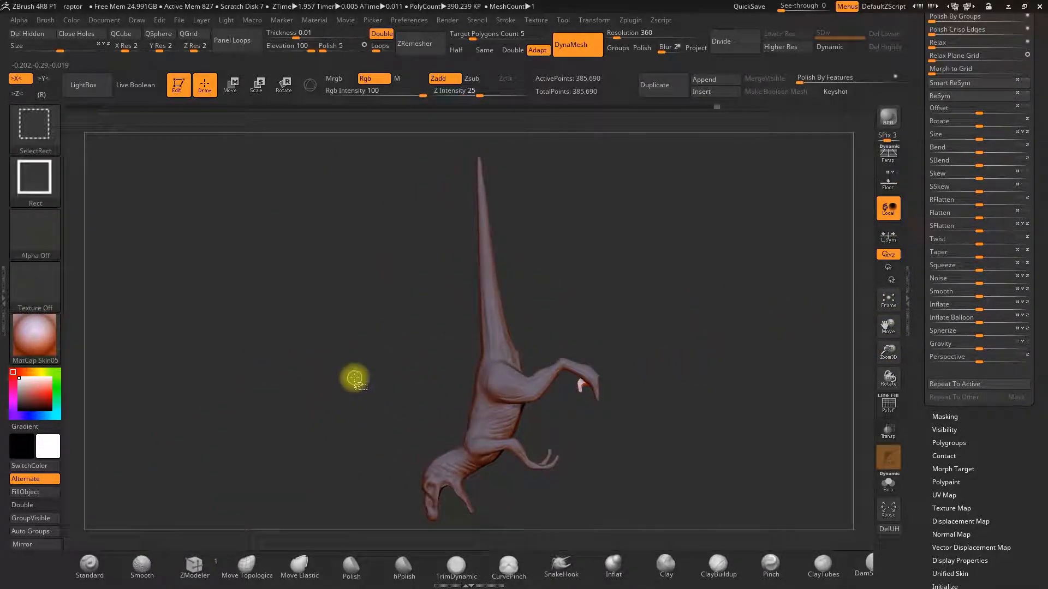
mouse_move(350, 365)
left_mouse_down("ctrl+shift")
mouse_move(507, 486)
mouse_move(539, 502)
mouse_move(561, 497)
left_mouse_up("ctrl+shift")
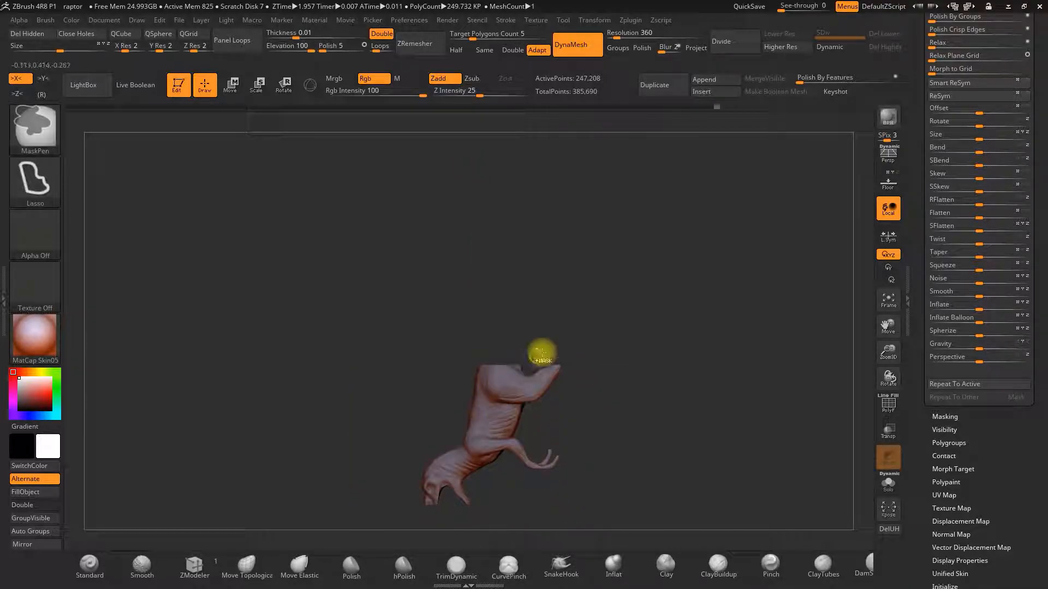
key("ctrl+z")
mouse_move(663, 324)
left_mouse_down("alt")
mouse_move(673, 282)
mouse_move(580, 381)
left_mouse_up("alt")
left_click_drag(720, 298, 741, 308, "shift")
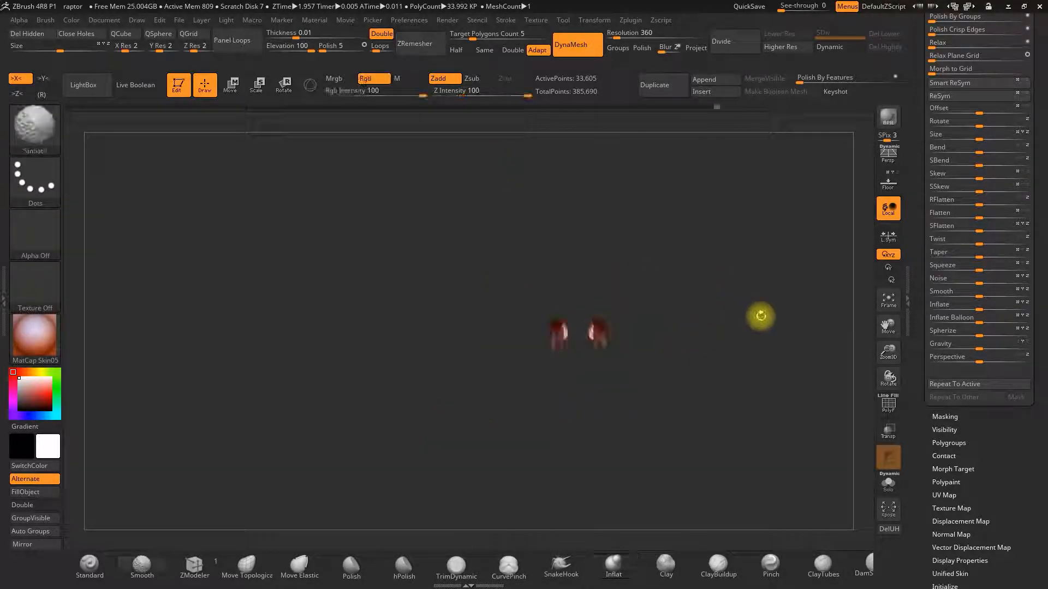
Inflate the isolated hind toes with the Inflat brush from several angles.
left_click_drag(885, 351, 835, 469)
left_click_drag(749, 402, 699, 318)
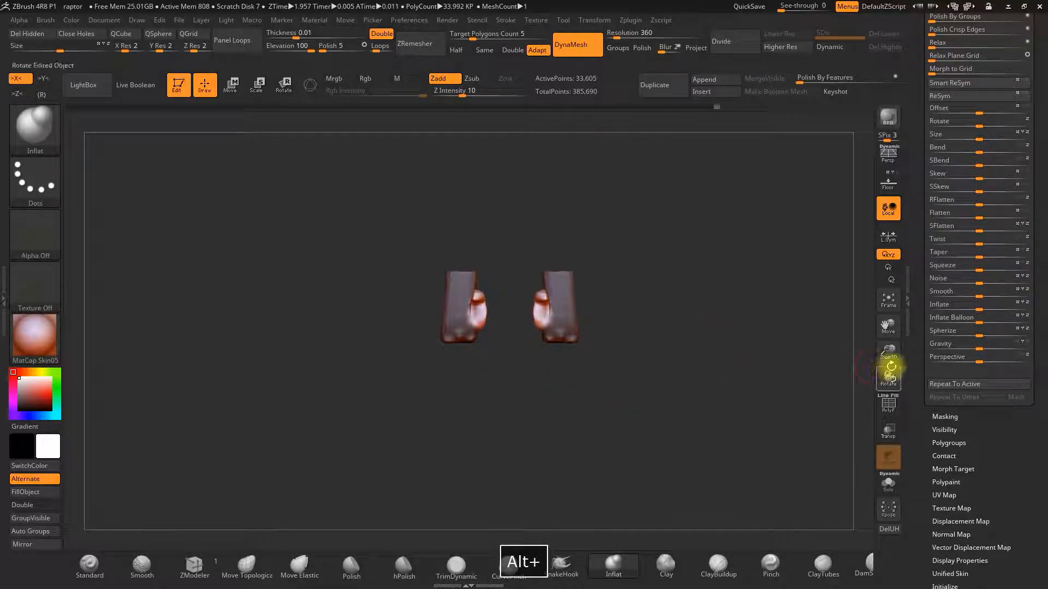
left_click_drag(891, 367, 839, 456)
left_click_drag(772, 416, 794, 376)
left_click_drag(755, 327, 741, 324)
left_click_drag(701, 323, 754, 322)
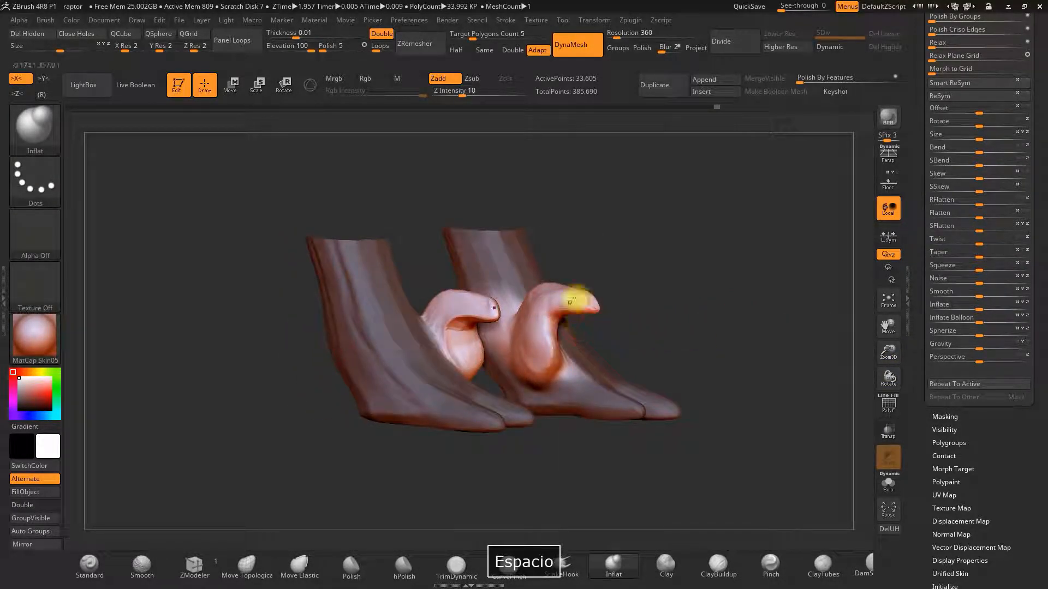
left_click(604, 551)
left_click_drag(664, 222, 620, 358)
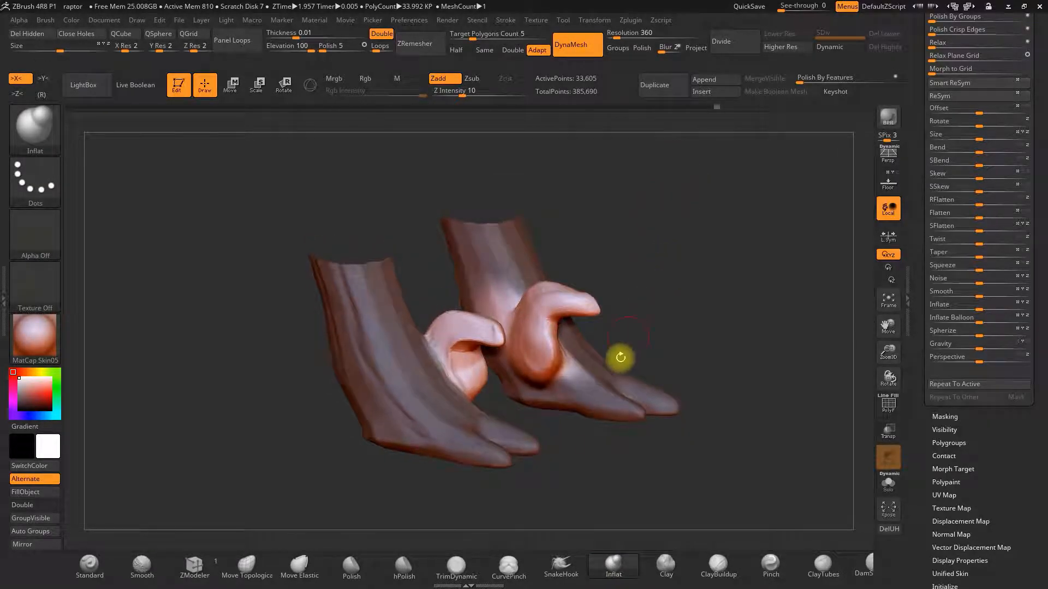
left_click_drag(587, 257, 628, 302)
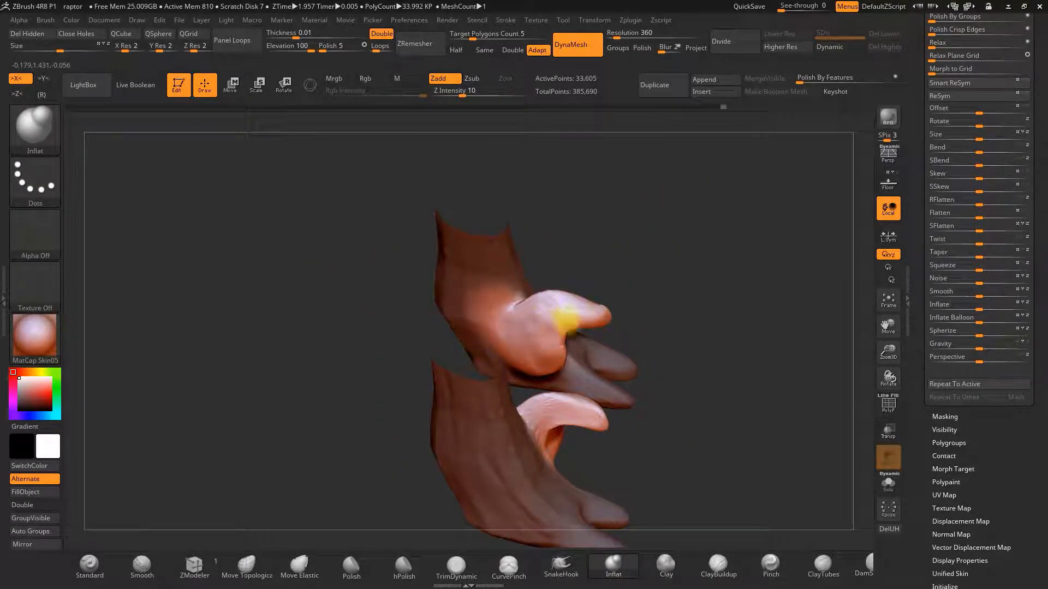
left_click_drag(549, 315, 708, 323)
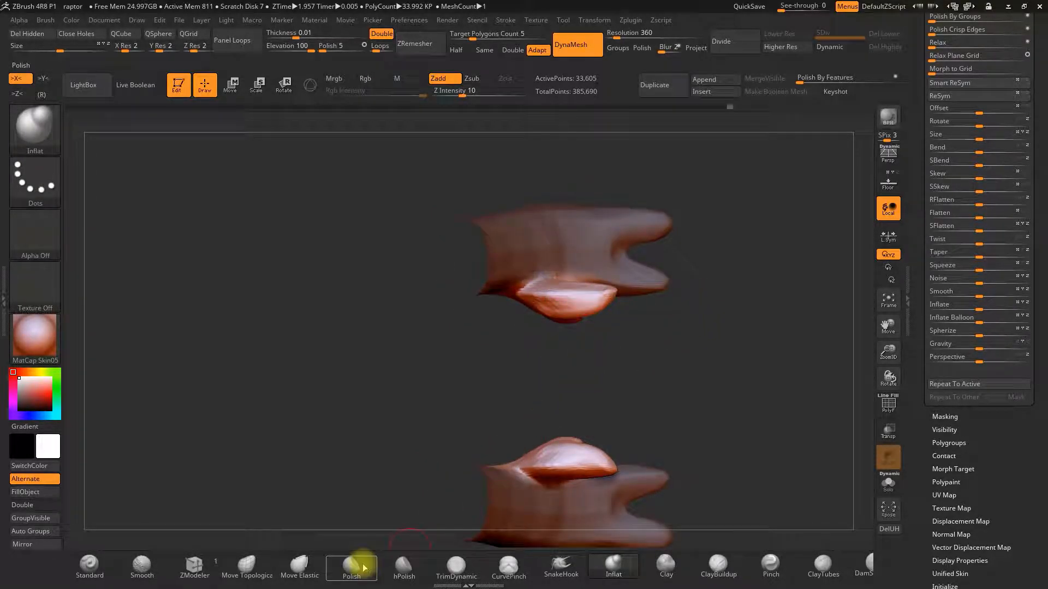
Reshape and smooth the hind toes with the Move Topological and Smooth brushes.
key("space")
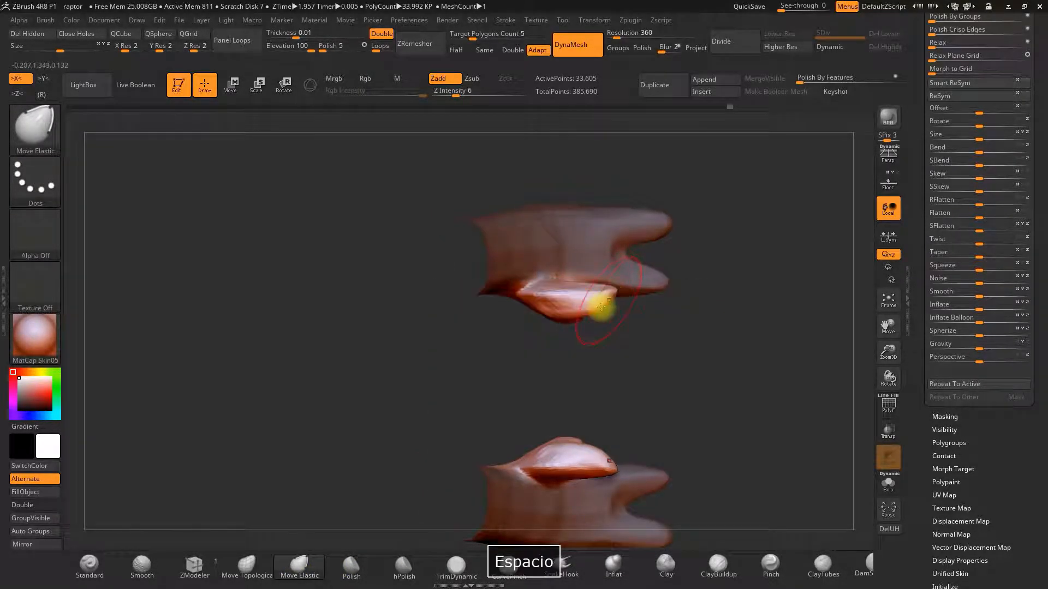
left_click(246, 565)
key("space")
key("space")
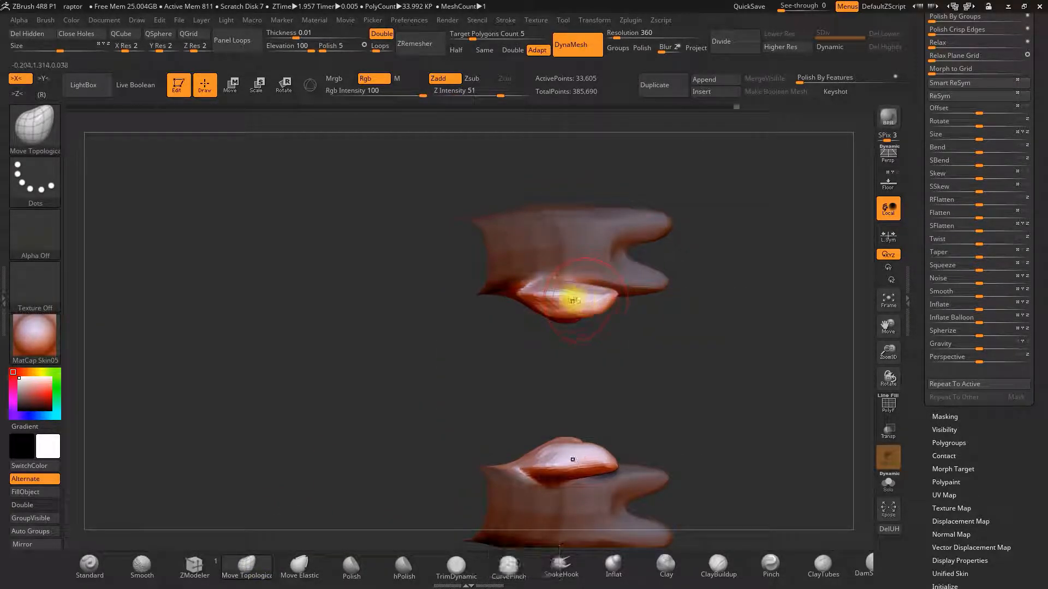
left_click_drag(666, 247, 641, 273)
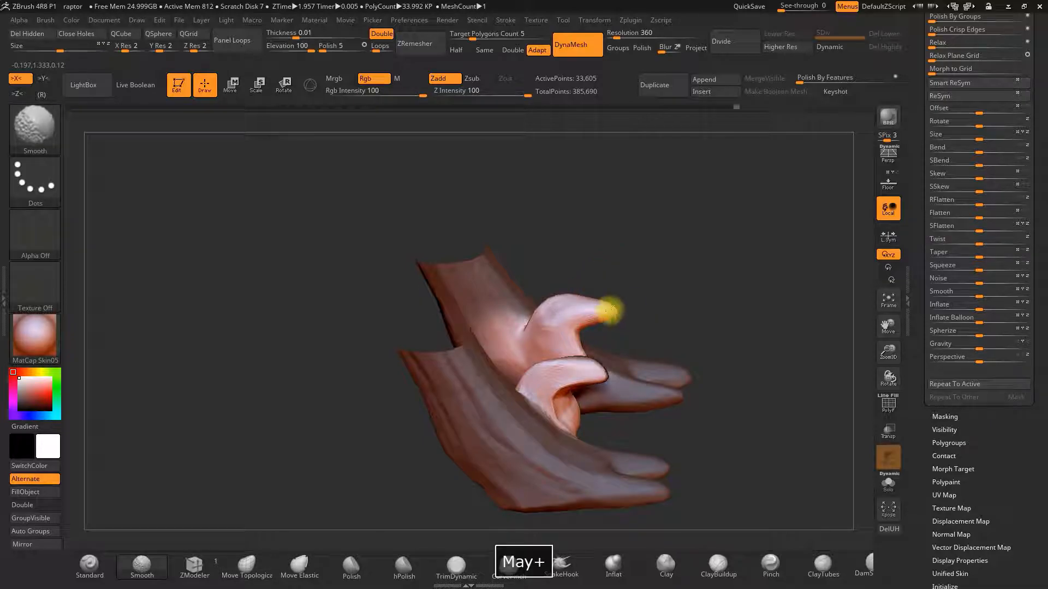
left_click_drag(574, 299, 545, 308, "shift")
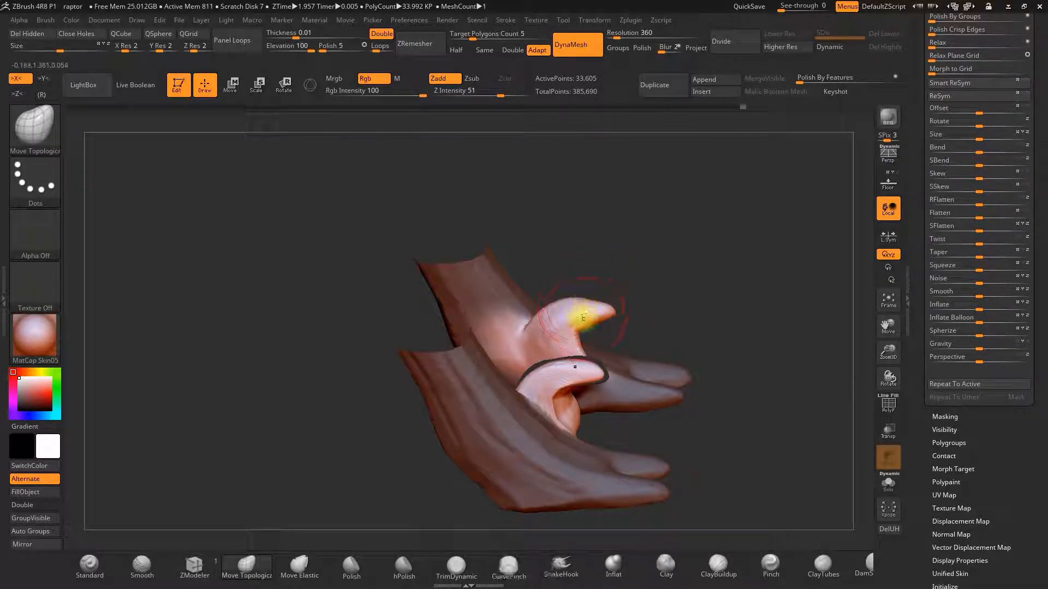
left_click_drag(664, 296, 606, 322)
left_click_drag(451, 417, 462, 425, "shift")
mouse_move(562, 411)
left_mouse_down()
mouse_move(578, 438)
mouse_move(577, 411)
mouse_move(595, 425)
mouse_move(611, 349)
mouse_move(588, 467)
left_mouse_up()
mouse_move(619, 431)
left_mouse_down()
mouse_move(601, 451)
mouse_move(664, 427)
mouse_move(555, 498)
left_mouse_up()
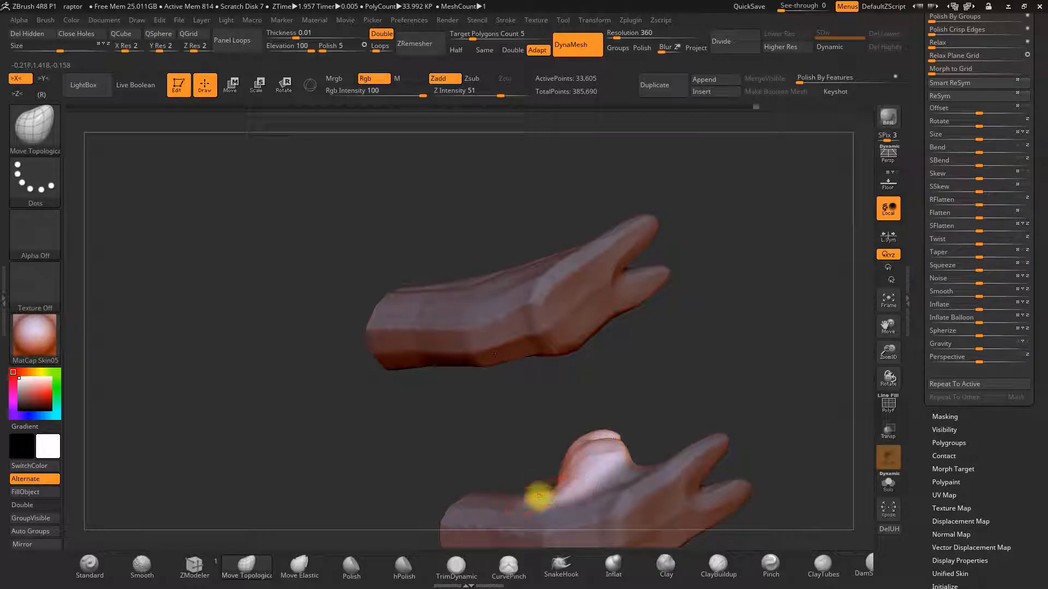
mouse_move(698, 390)
left_mouse_down()
mouse_move(695, 445)
mouse_move(676, 329)
mouse_move(617, 309)
mouse_move(601, 316)
mouse_move(671, 293)
mouse_move(711, 327)
mouse_move(666, 322)
mouse_move(688, 322)
mouse_move(718, 350)
mouse_move(704, 297)
mouse_move(666, 328)
mouse_move(596, 355)
mouse_move(415, 529)
left_mouse_up()
Build up the foot with the ClayBuildup brush and unhide the whole model.
key("ctrl+alt")
key("space")
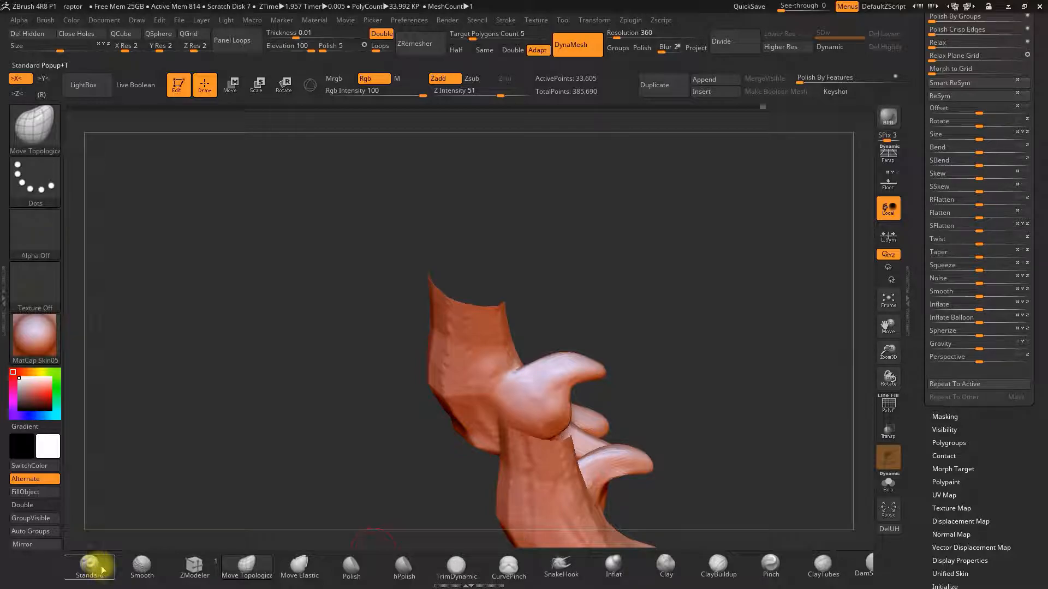
left_click(718, 562)
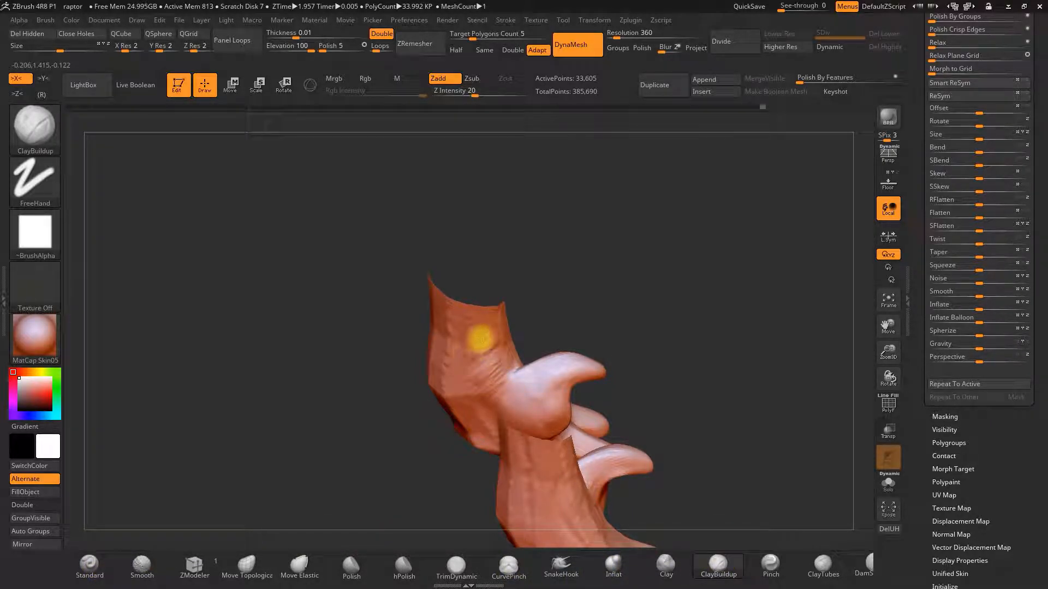
left_click_drag(726, 348, 749, 356, "ctrl")
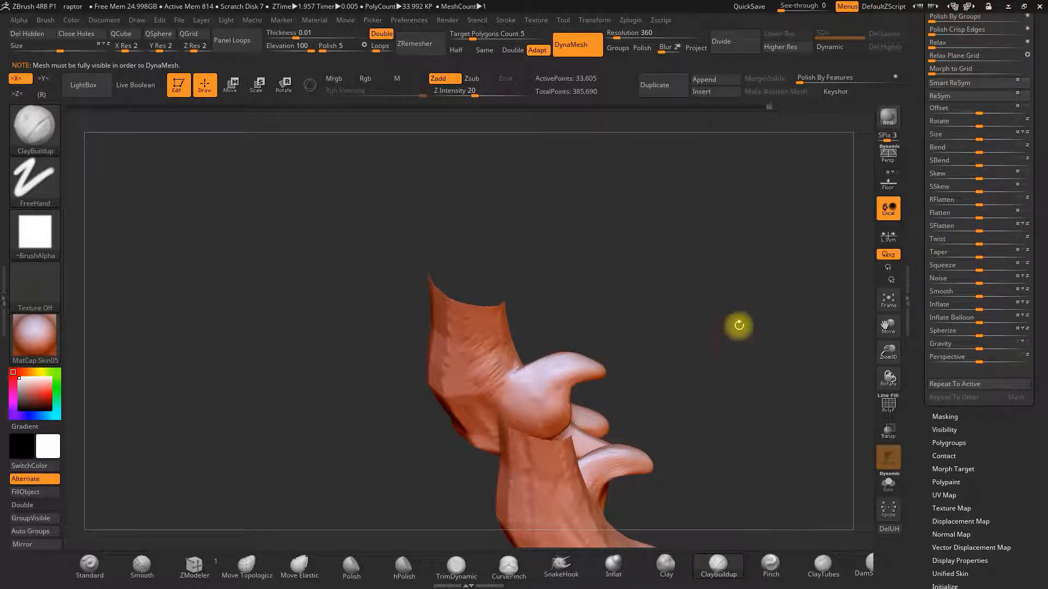
key("ctrl")
left_click(740, 333, "ctrl+shift")
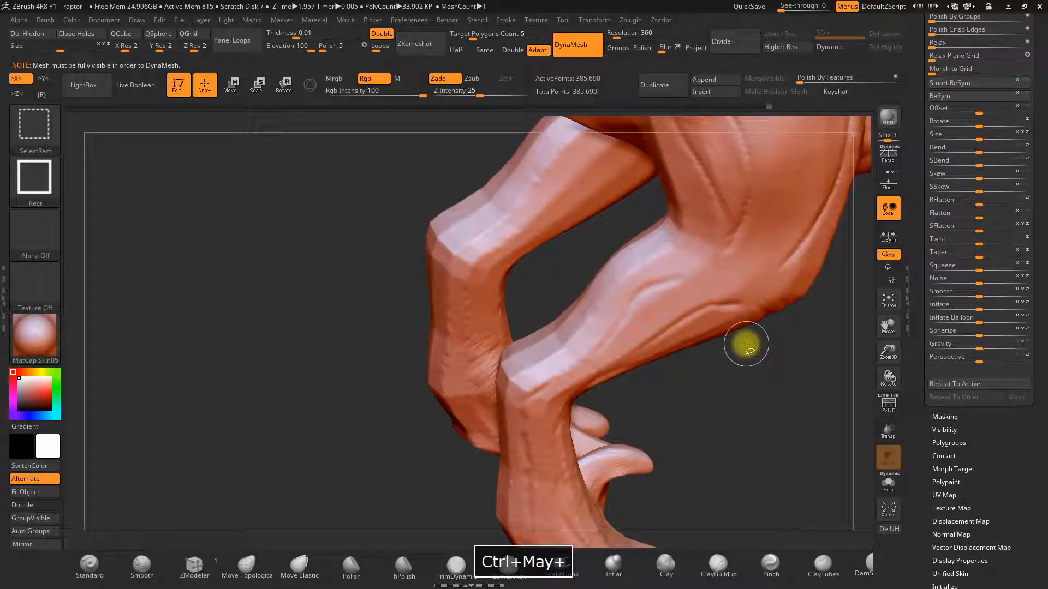
Compare the foot with the reference and build up the toe tip with ClayBuildup.
left_click_drag(889, 354, 734, 408)
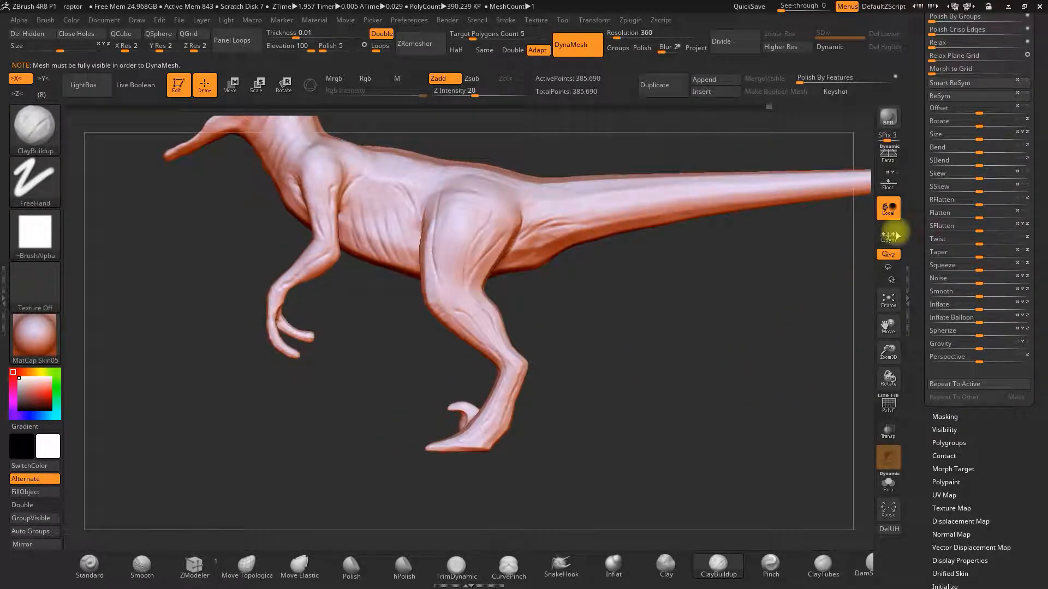
left_click(885, 188)
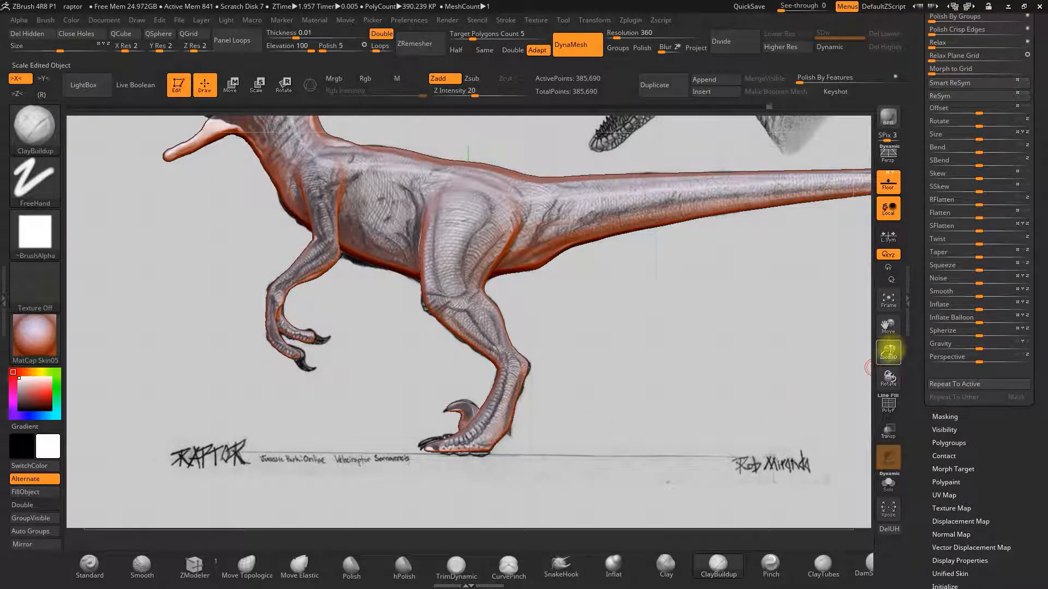
left_click_drag(891, 349, 887, 409)
left_click_drag(739, 402, 750, 333, "alt")
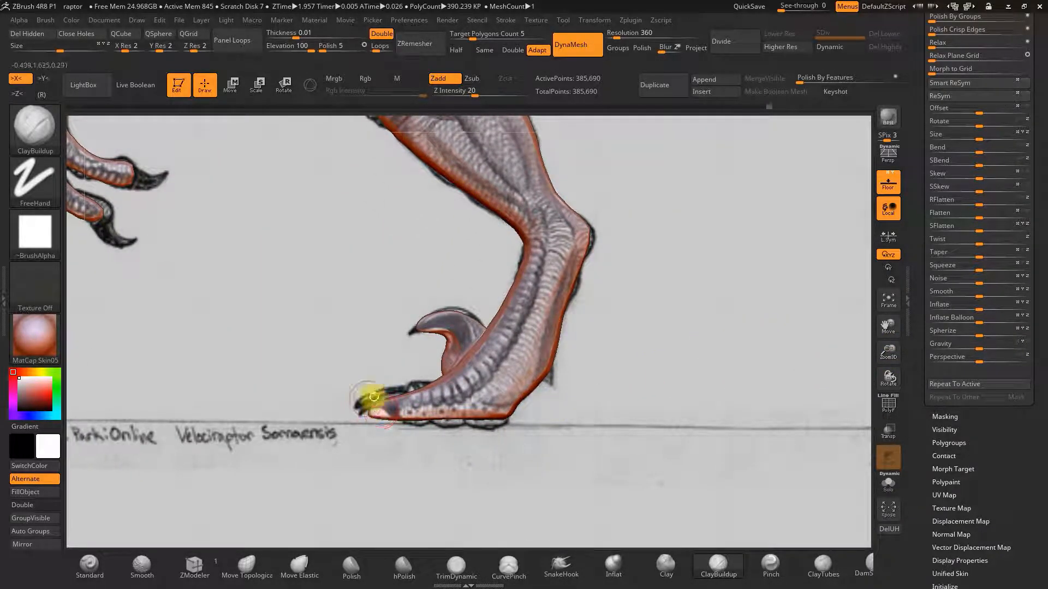
left_click_drag(377, 457, 459, 460)
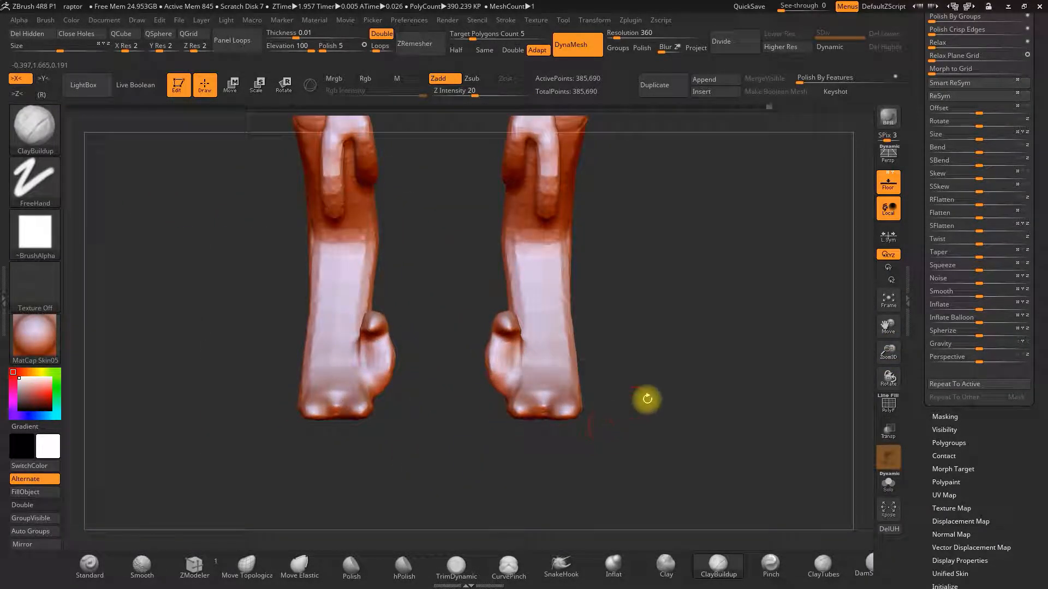
Inflate the inner toes of both hind feet with the Inflat brush and select the TrimDynamic brush.
left_click_drag(646, 438, 644, 466)
left_click(612, 567)
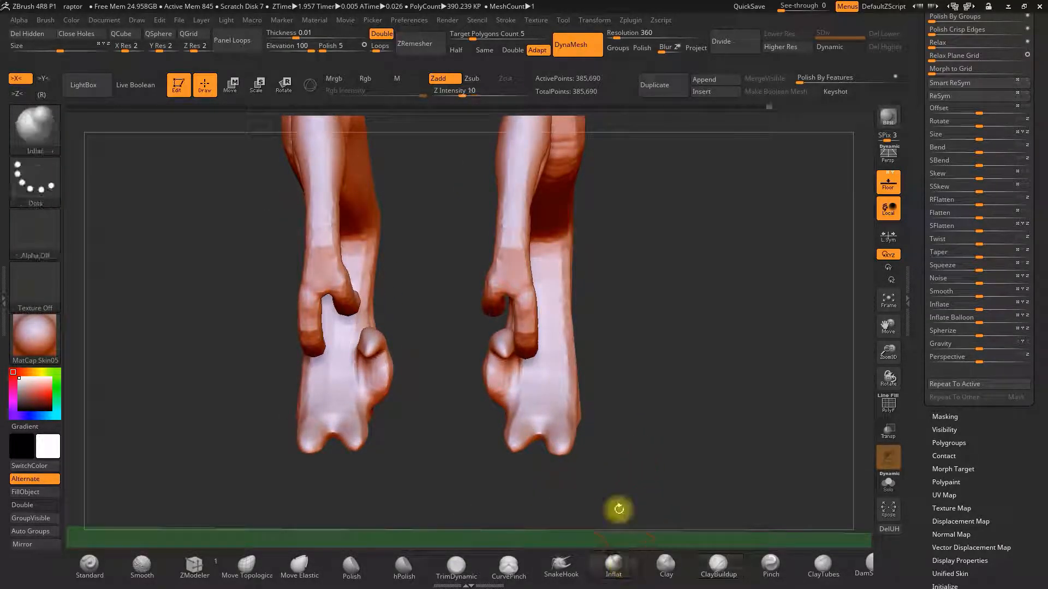
left_click_drag(580, 424, 542, 388)
key("space")
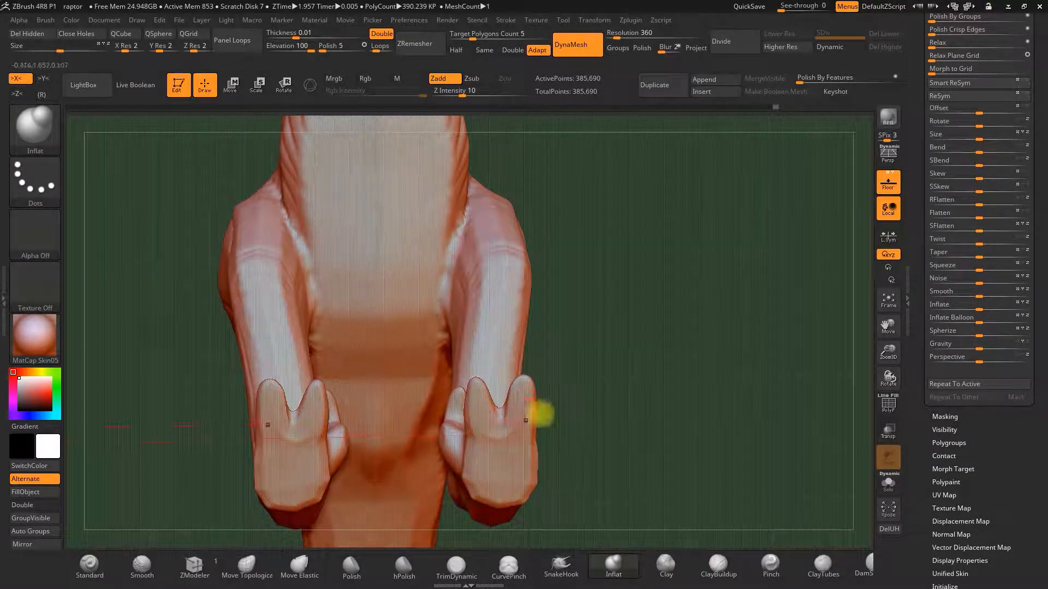
left_click_drag(510, 428, 608, 387)
left_click_drag(510, 475, 564, 443)
mouse_move(553, 352)
left_mouse_down()
mouse_move(524, 510)
mouse_move(570, 400)
mouse_move(533, 369)
left_mouse_up()
left_click(460, 564)
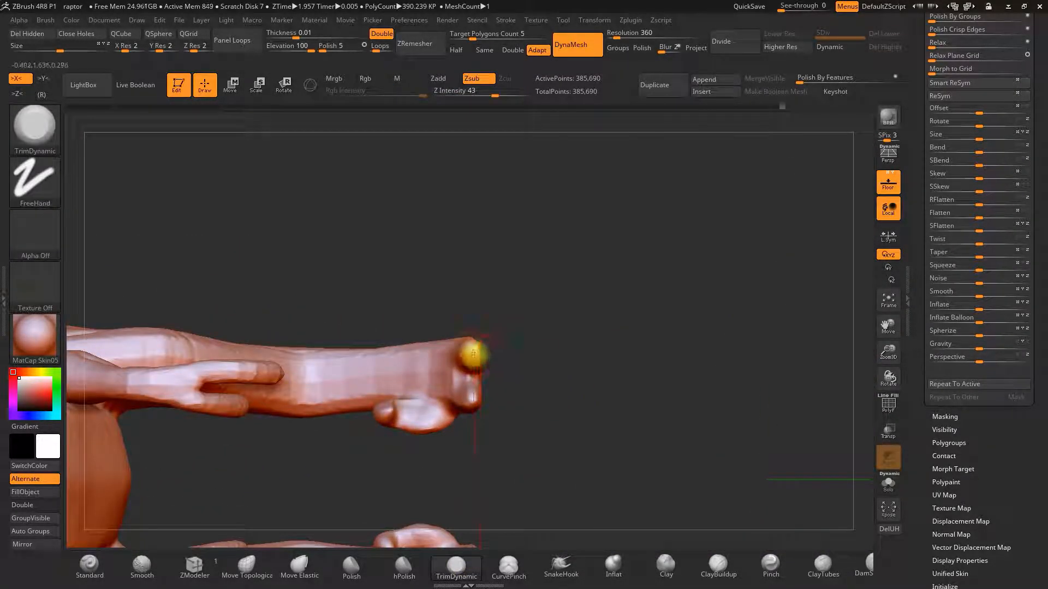
Trim the hind toe tips with the TrimDynamic brush, undoing the last stroke.
left_click_drag(472, 399, 664, 391)
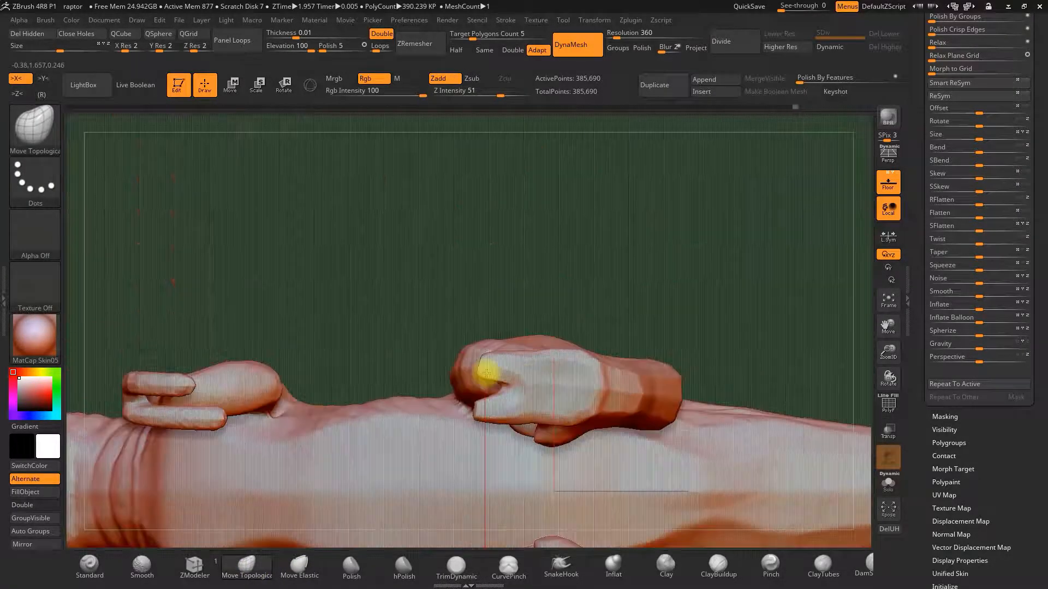
left_click_drag(486, 372, 540, 386)
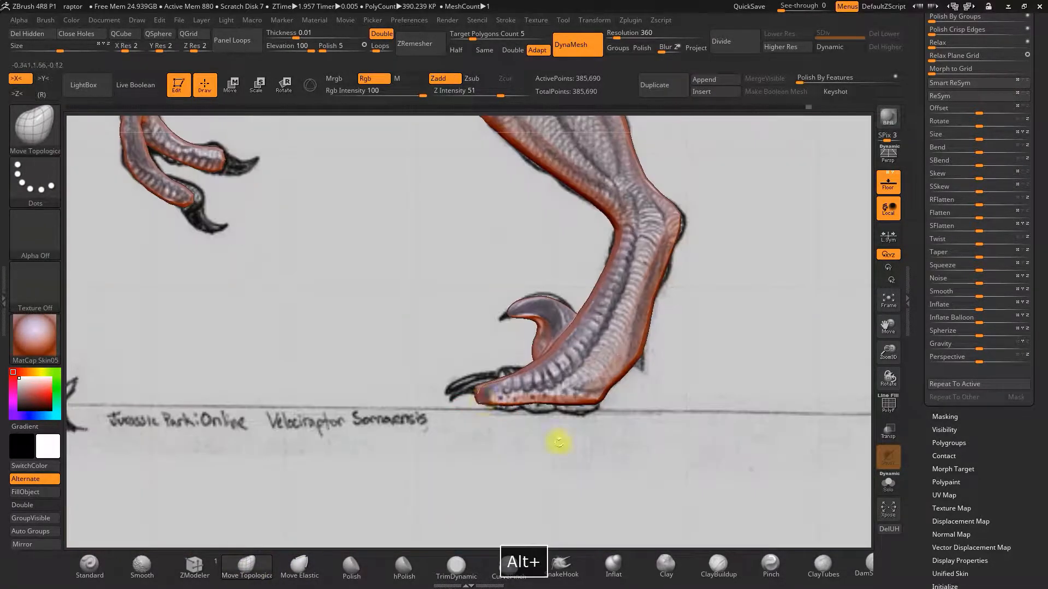
key("ctrl")
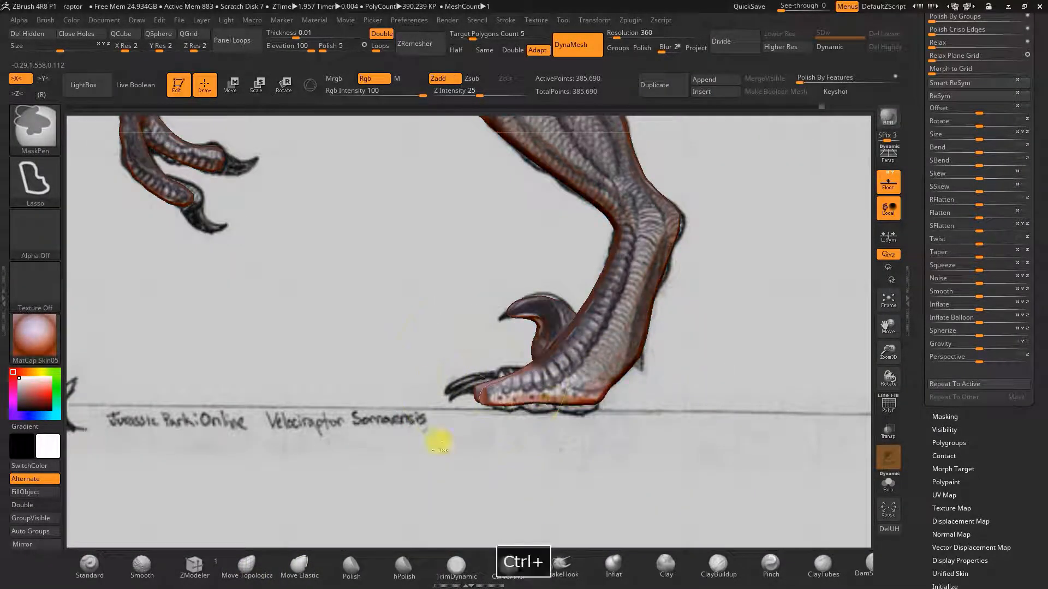
key("space")
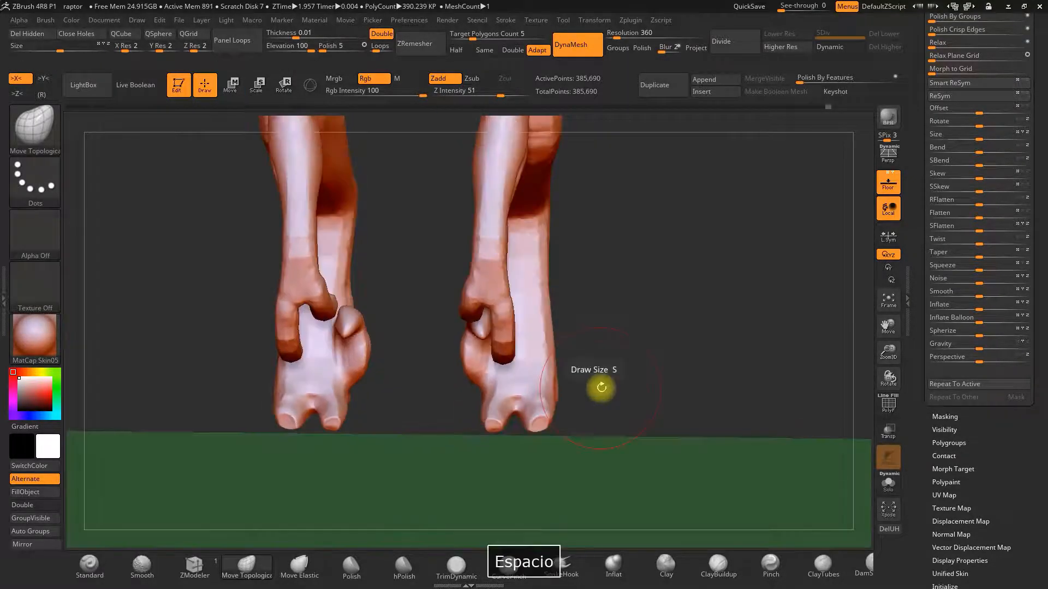
key("ctrl+z")
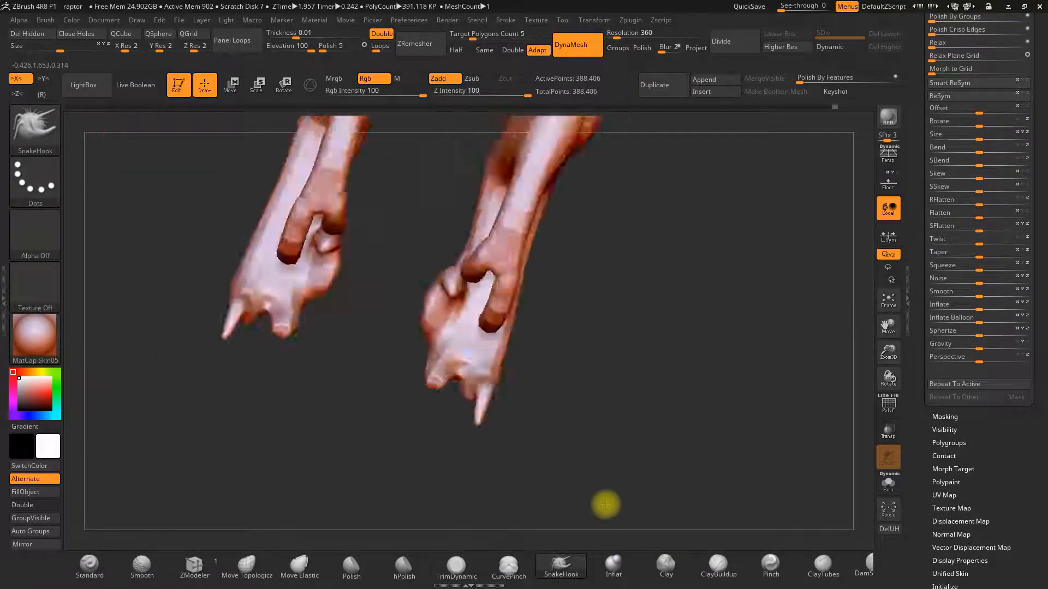
Compare the model's head, arms and claws with the concept-art reference from several angles.
left_click_drag(605, 504, 388, 435)
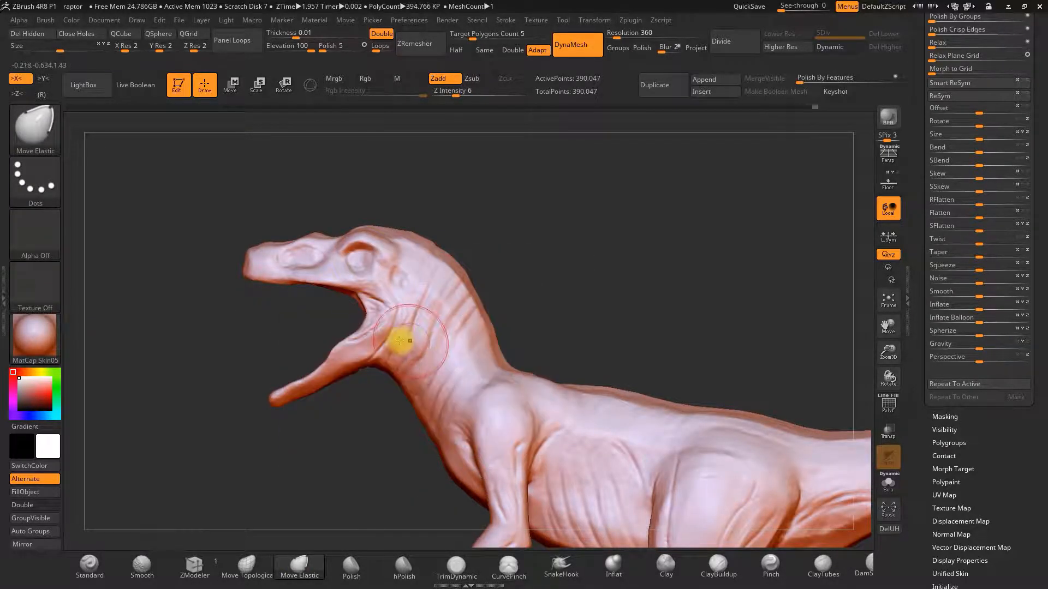
left_click_drag(399, 340, 440, 379)
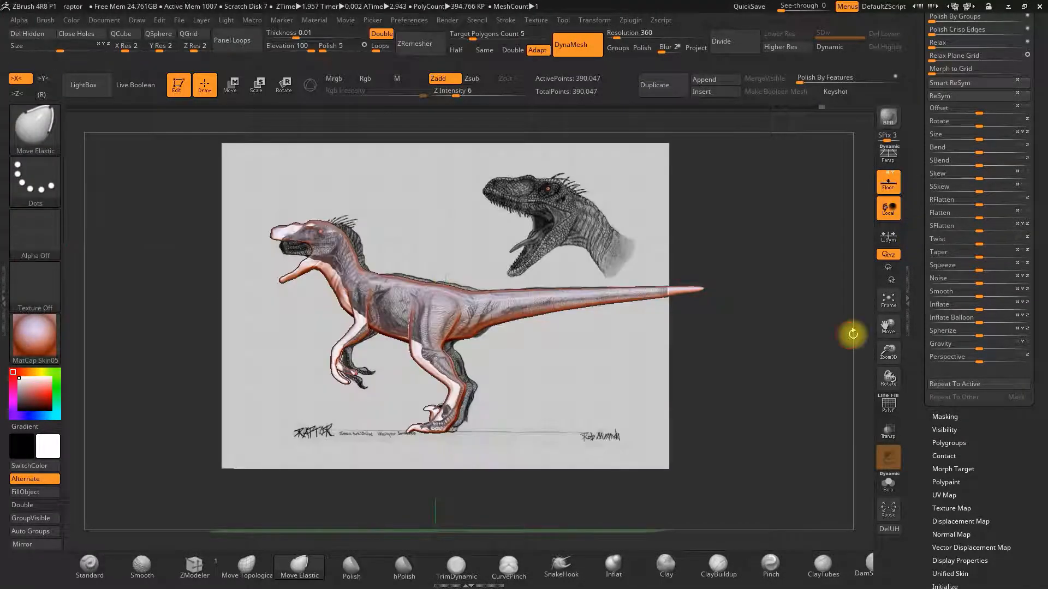
left_click_drag(849, 332, 870, 316, "alt")
key("space")
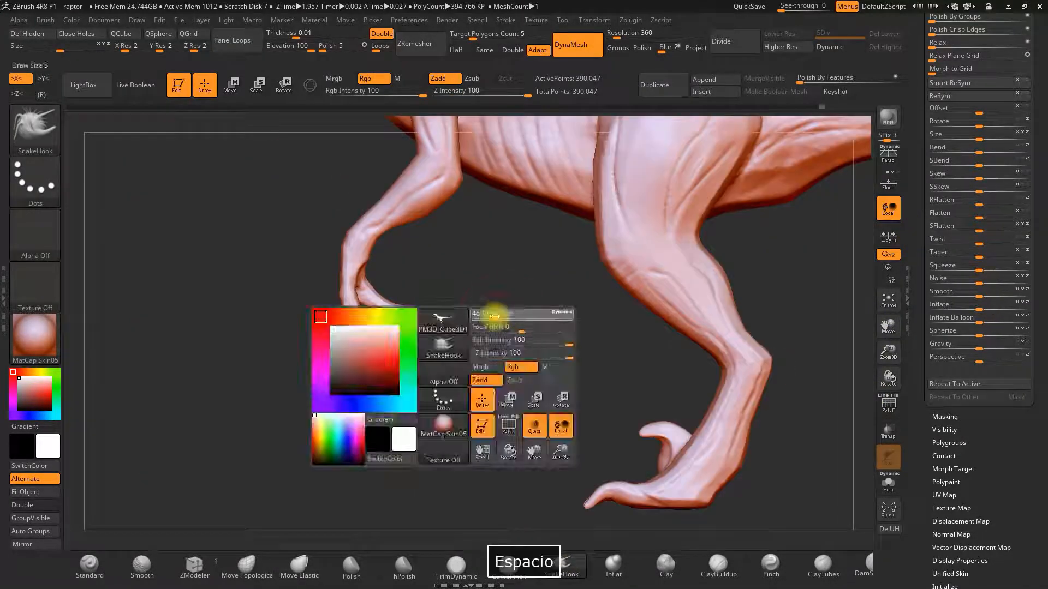
left_click_drag(360, 297, 420, 339)
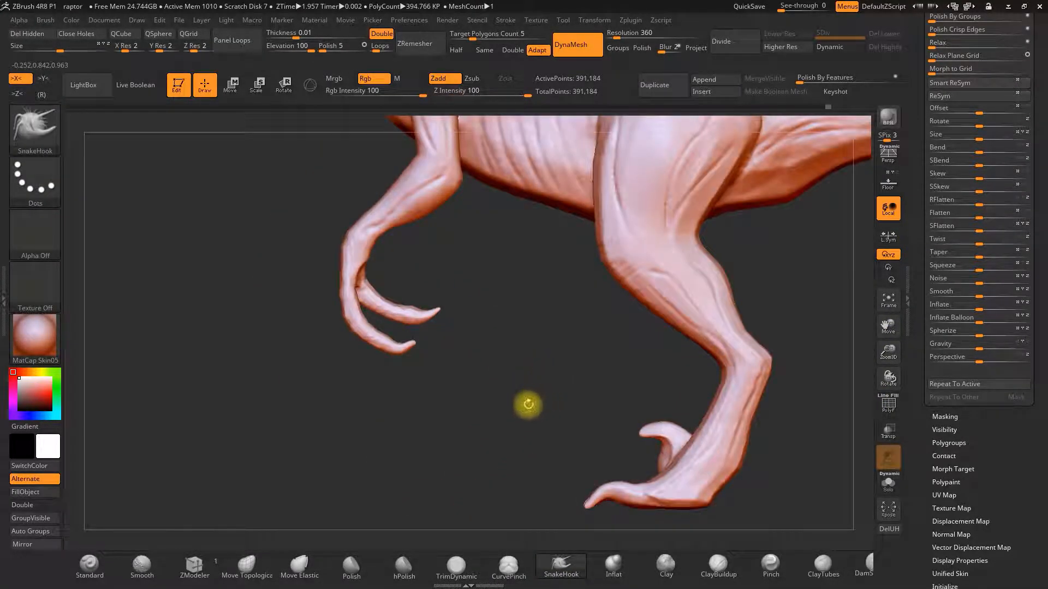
left_click_drag(528, 404, 787, 361, "alt")
left_click_drag(901, 354, 594, 333, "alt")
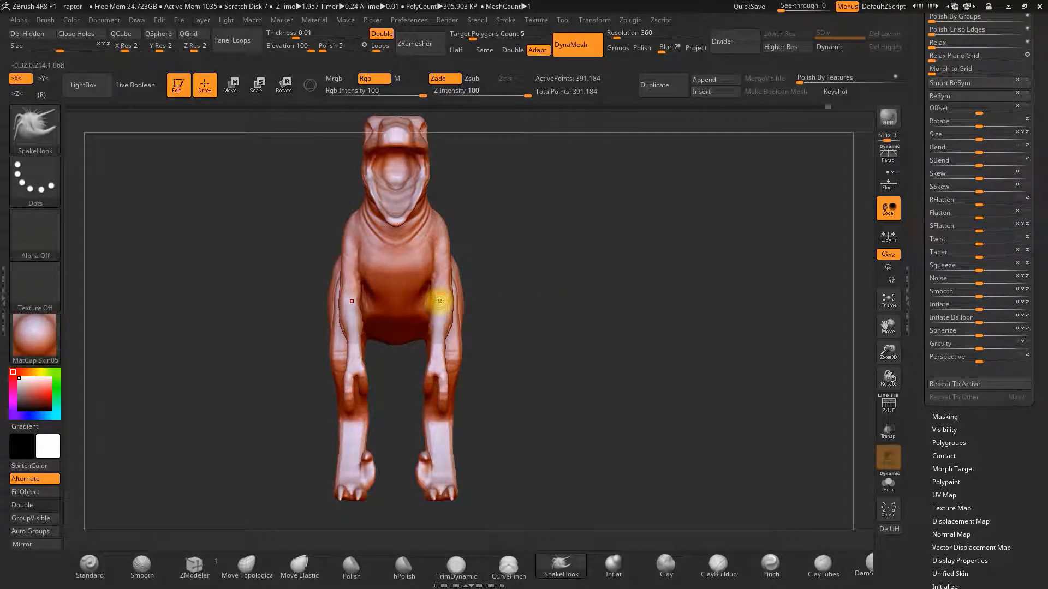
Mask the forelimb and rotate it into a new pose with the Transpose rotate tool.
mouse_move(527, 302)
left_mouse_down()
mouse_move(498, 306)
mouse_move(532, 312)
left_mouse_up()
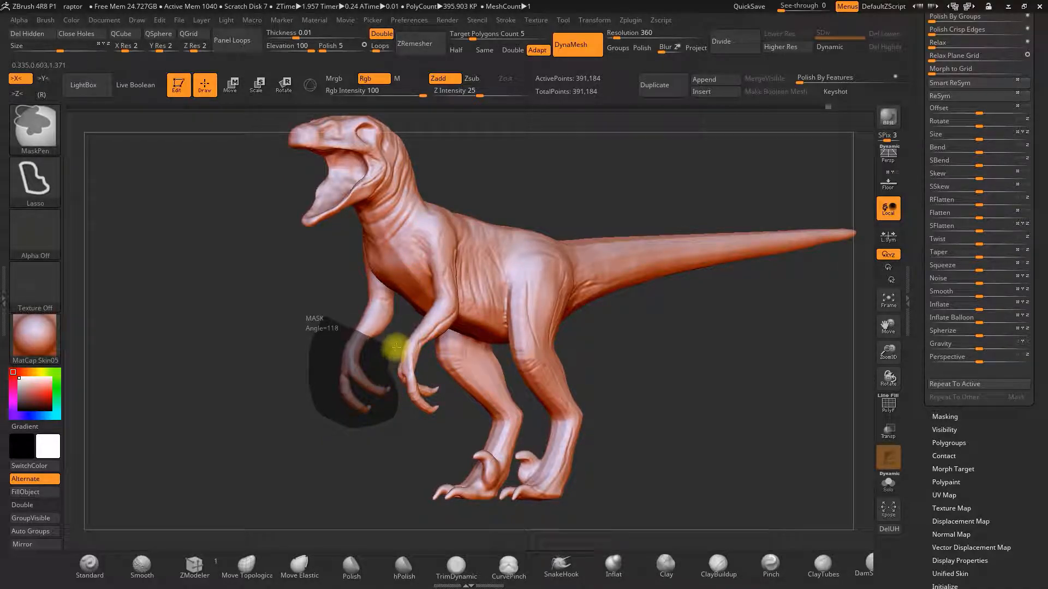
left_click_drag(348, 293, 473, 244)
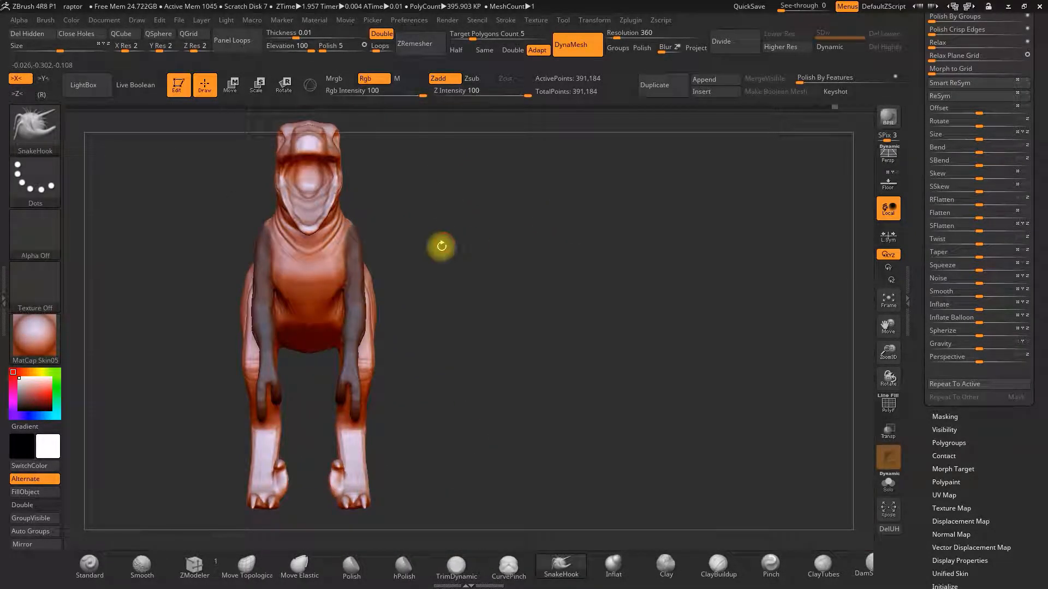
left_click(344, 143, "ctrl")
key("r")
left_click_drag(354, 240, 355, 376, "shift")
left_click_drag(354, 308, 351, 318)
left_click_drag(417, 322, 454, 328)
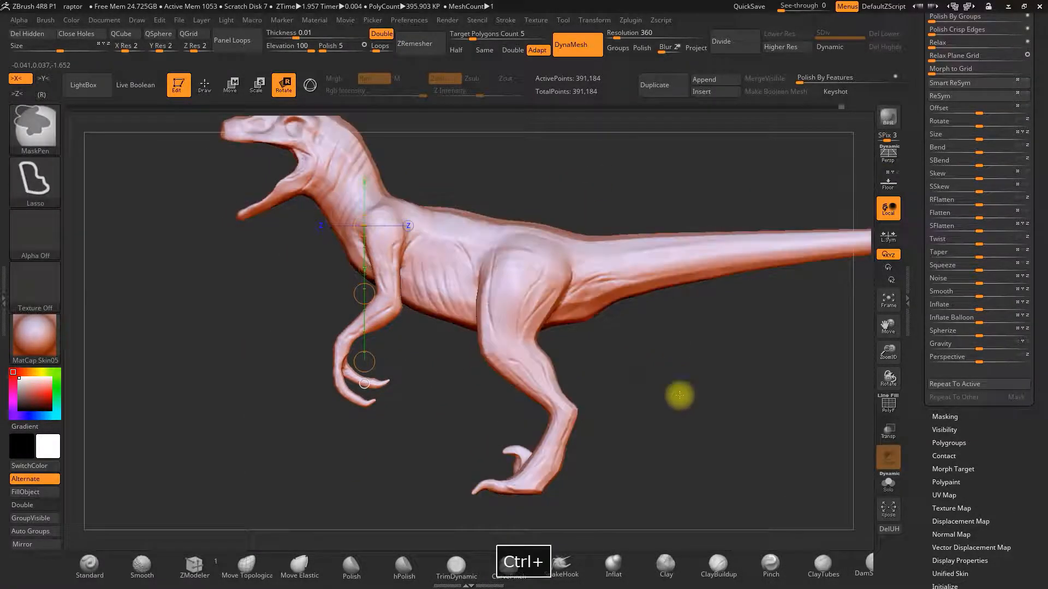
left_click_drag(732, 392, 749, 394)
left_click_drag(467, 413, 535, 372, "alt")
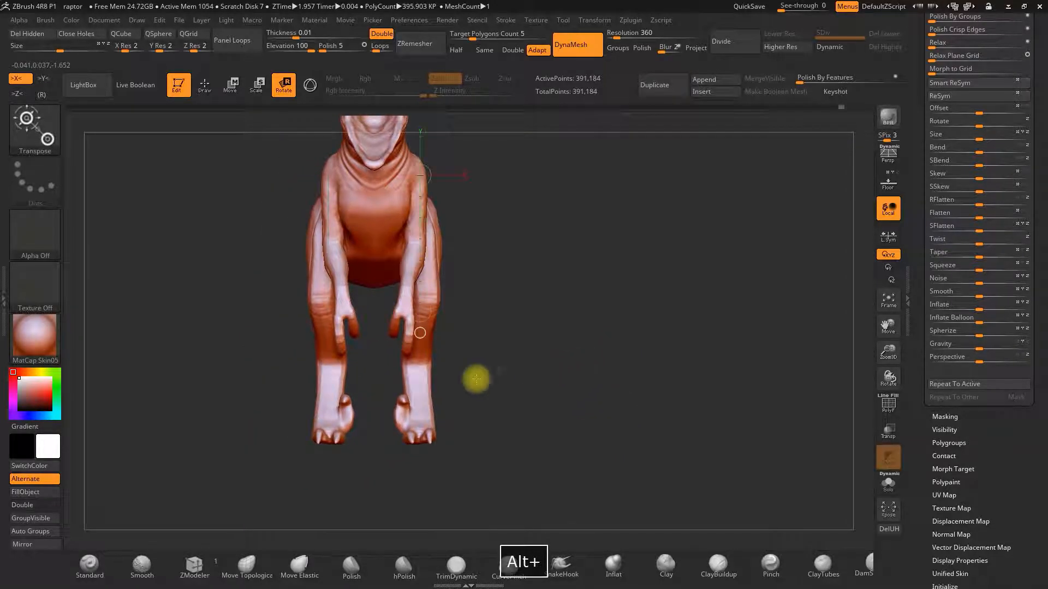
Reshape the forelimbs from the front view with the Move Topological brush.
left_click(249, 568)
mouse_move(473, 398)
left_mouse_down()
mouse_move(502, 337)
mouse_move(519, 348)
left_mouse_up()
key("space")
key("space")
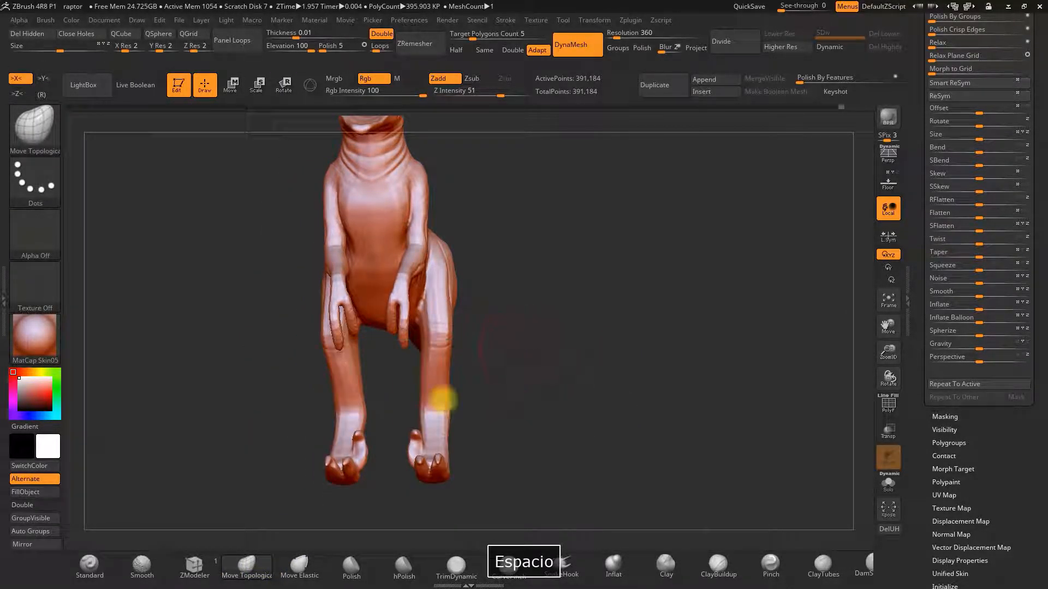
mouse_move(475, 406)
left_mouse_down("shift")
mouse_move(509, 407)
mouse_move(442, 428)
mouse_move(374, 367)
mouse_move(469, 397)
mouse_move(409, 416)
mouse_move(416, 390)
mouse_move(433, 432)
mouse_move(472, 456)
mouse_move(446, 444)
left_mouse_up("shift")
left_click_drag(535, 423, 450, 422, "ctrl")
mouse_move(535, 423)
left_mouse_down()
mouse_move(491, 421)
mouse_move(568, 305)
mouse_move(568, 166)
left_mouse_up()
left_click(491, 421, "ctrl")
Reposition the hind feet with the Transpose move tool, undoing the unwanted moves.
key("w")
left_click_drag(368, 305, 367, 397)
left_click_drag(554, 273, 554, 373)
key("ctrl+z")
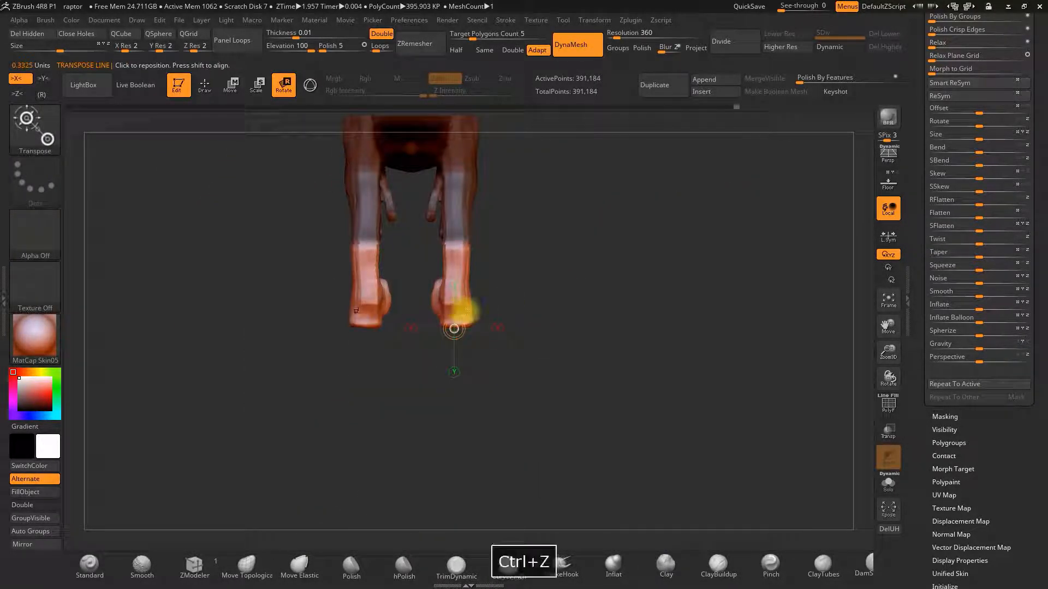
left_click_drag(524, 295, 615, 276)
left_click_drag(452, 257, 452, 349, "shift")
key("ctrl+z")
mouse_move(535, 322)
left_mouse_down()
mouse_move(624, 322)
mouse_move(650, 349)
left_mouse_up()
Build up the body surface with the ClayBuildup brush.
key("q")
left_click_drag(650, 322, 551, 431, "alt")
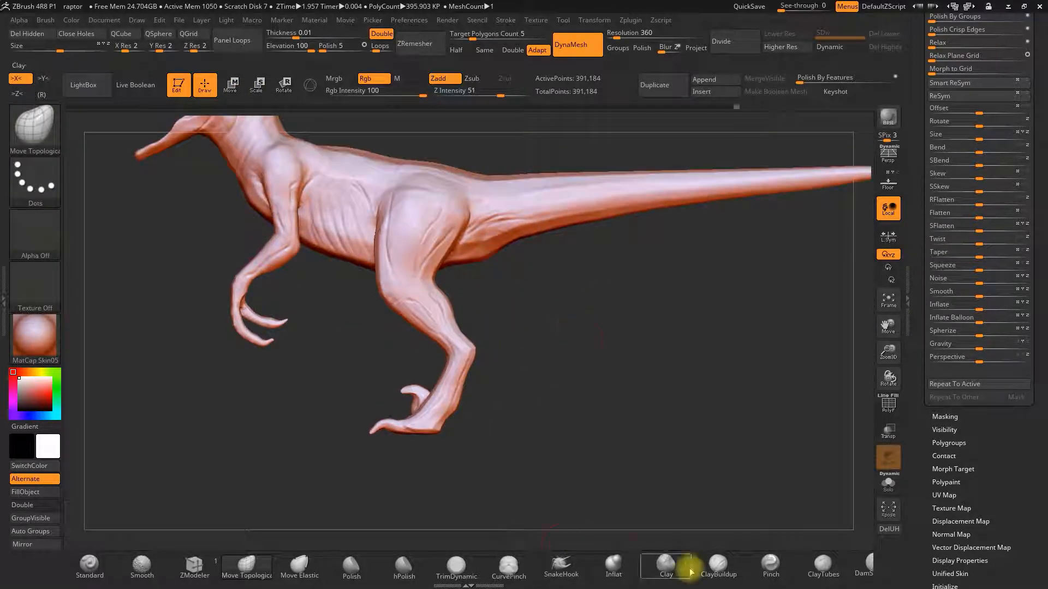
left_click(718, 566)
mouse_move(427, 241)
left_mouse_down()
mouse_move(493, 290)
mouse_move(468, 299)
mouse_move(613, 349)
mouse_move(528, 258)
left_mouse_up()
mouse_move(485, 219)
left_mouse_down()
mouse_move(603, 297)
mouse_move(591, 297)
mouse_move(531, 188)
left_mouse_up()
Carve a crease into the body with the DamStandard brush.
key("b")
key("d")
key("s")
mouse_move(543, 282)
left_mouse_down()
mouse_move(631, 392)
mouse_move(655, 330)
mouse_move(676, 398)
mouse_move(718, 427)
mouse_move(769, 403)
mouse_move(782, 455)
mouse_move(710, 349)
left_mouse_up()
Inflate the body with the Inflat brush, undoing one stroke.
key("b")
key("i")
key("n")
key("space")
mouse_move(643, 267)
left_mouse_down("alt")
mouse_move(636, 311)
mouse_move(629, 297)
mouse_move(668, 338)
mouse_move(442, 375)
mouse_move(601, 269)
mouse_move(594, 283)
mouse_move(465, 240)
mouse_move(461, 306)
mouse_move(879, 377)
mouse_move(627, 540)
left_mouse_up("alt")
key("ctrl+z")
key("space")
key("space")
mouse_move(355, 409)
left_mouse_down()
mouse_move(446, 408)
mouse_move(404, 276)
mouse_move(398, 344)
mouse_move(416, 297)
mouse_move(378, 288)
mouse_move(503, 292)
mouse_move(561, 243)
mouse_move(636, 281)
mouse_move(484, 254)
mouse_move(549, 237)
mouse_move(601, 279)
mouse_move(561, 229)
mouse_move(610, 236)
mouse_move(629, 264)
mouse_move(760, 362)
left_mouse_up()
key("b")
key("d")
key("s")
key("b")
key("m")
key("t")
mouse_move(756, 445)
left_mouse_down("alt")
mouse_move(575, 446)
mouse_move(624, 424)
left_mouse_up("alt")
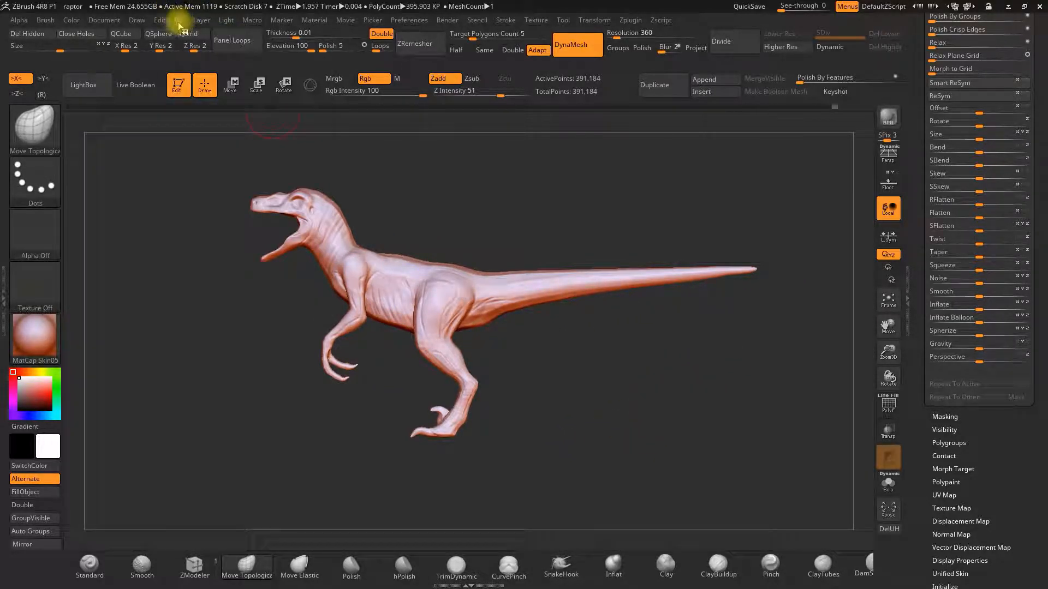
Save the project as raptor, replacing the existing file.
mouse_move(179, 22)
left_click(269, 41)
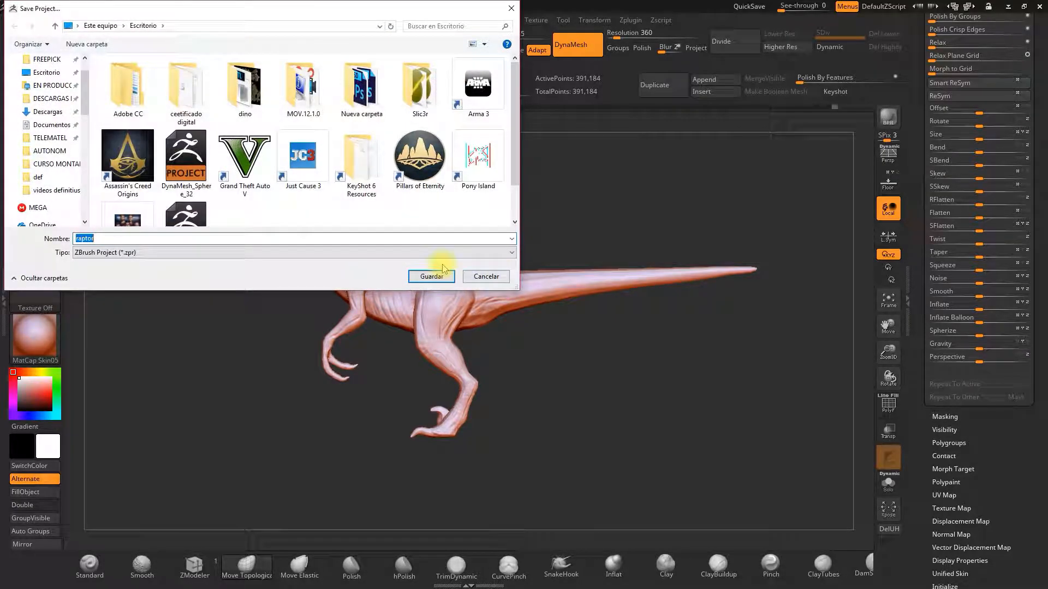
left_click(431, 276)
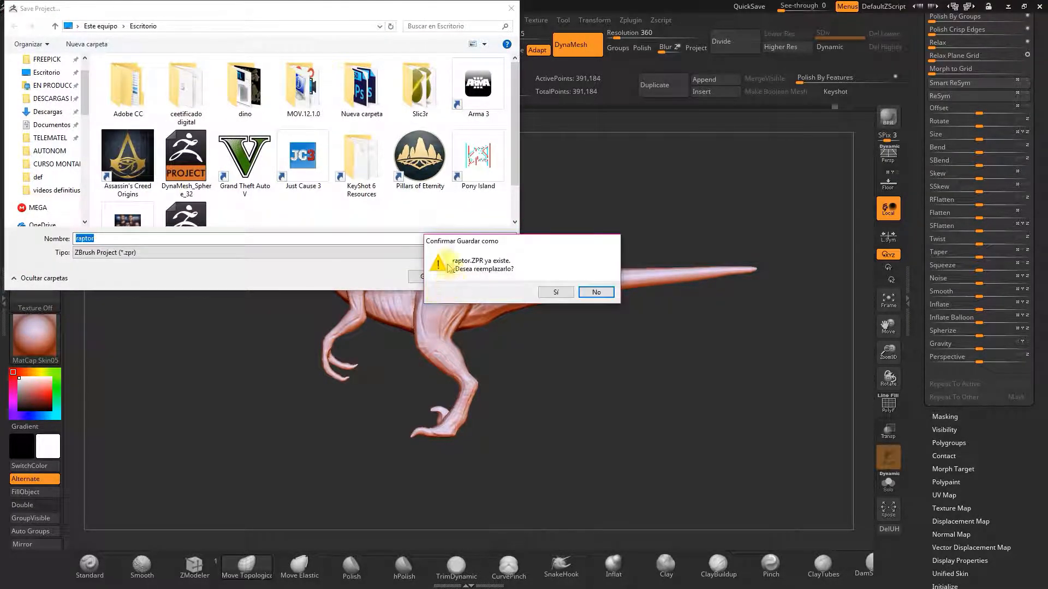
left_click(568, 295)
Reshape the head and jaw with the Move Topological brush.
left_click_drag(490, 211, 491, 259, "alt")
left_click_drag(888, 352, 876, 453)
left_click_drag(571, 238, 611, 239, "alt")
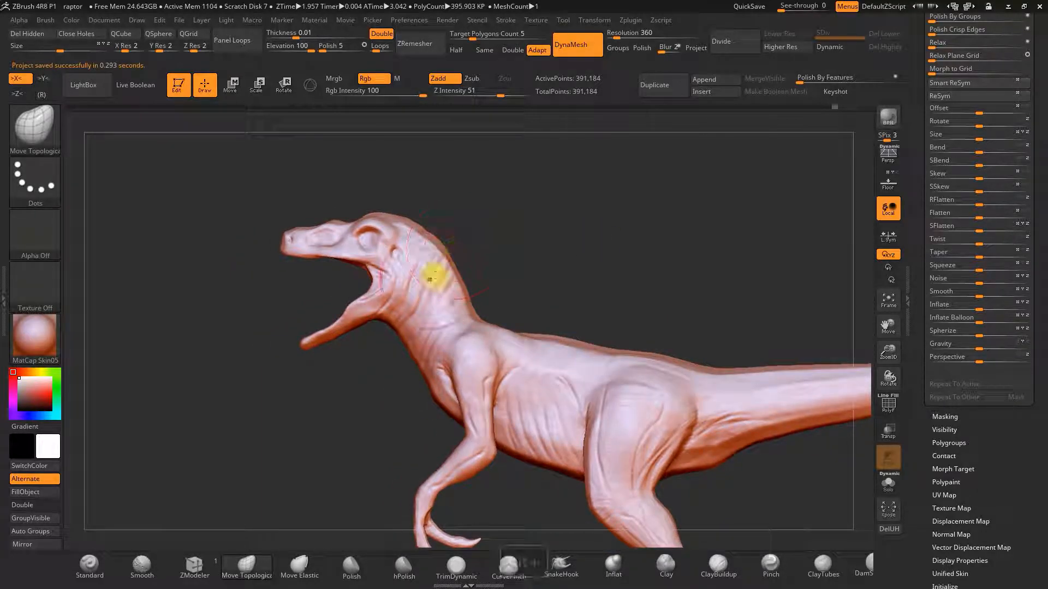
left_click_drag(534, 311, 541, 314, "alt")
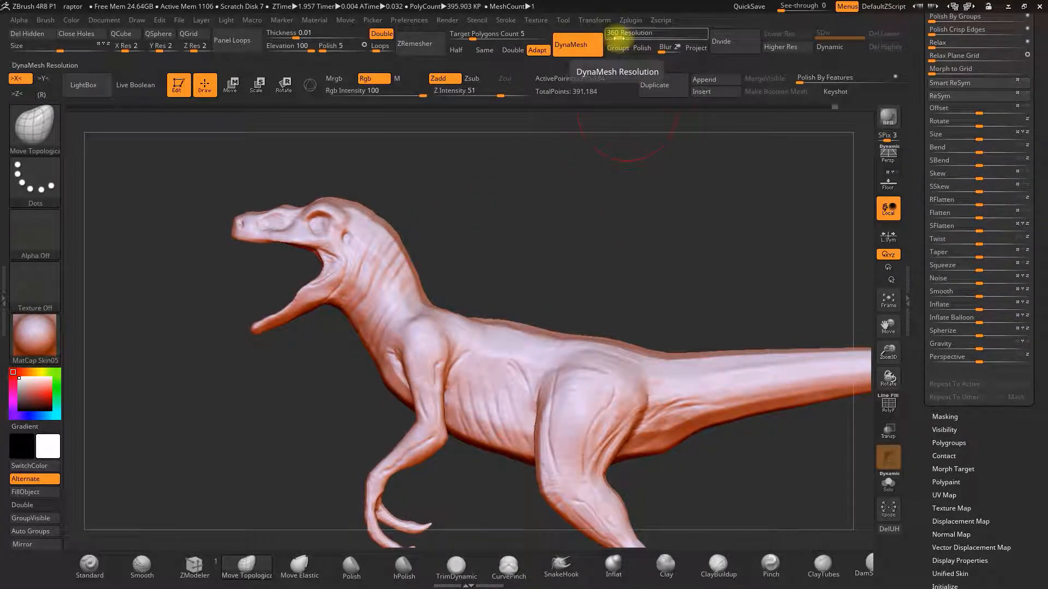
left_click_drag(563, 140, 543, 224)
left_click_drag(706, 455, 374, 436)
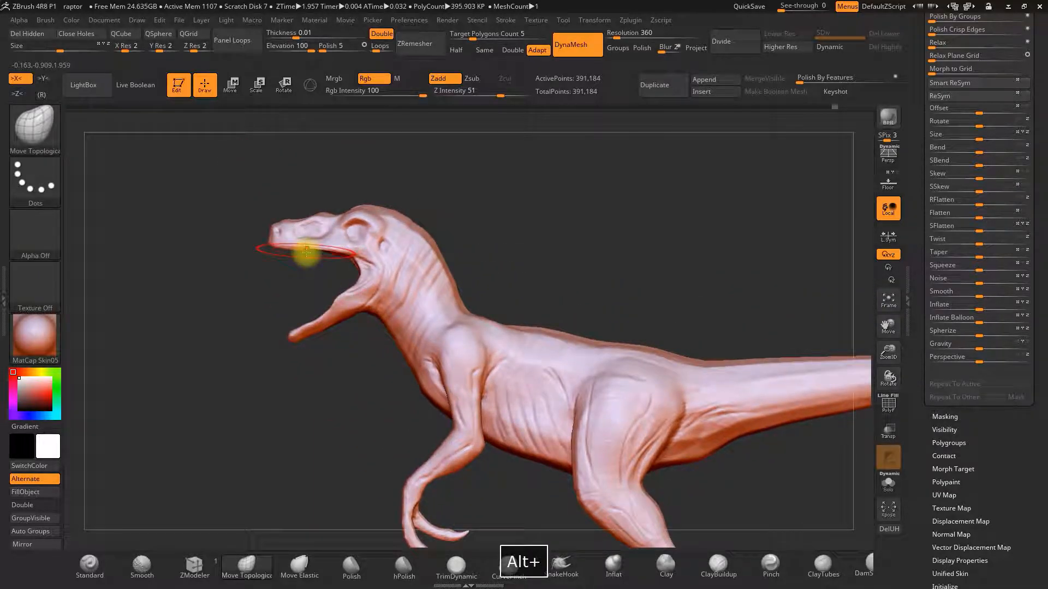
left_click_drag(533, 236, 568, 297, "alt")
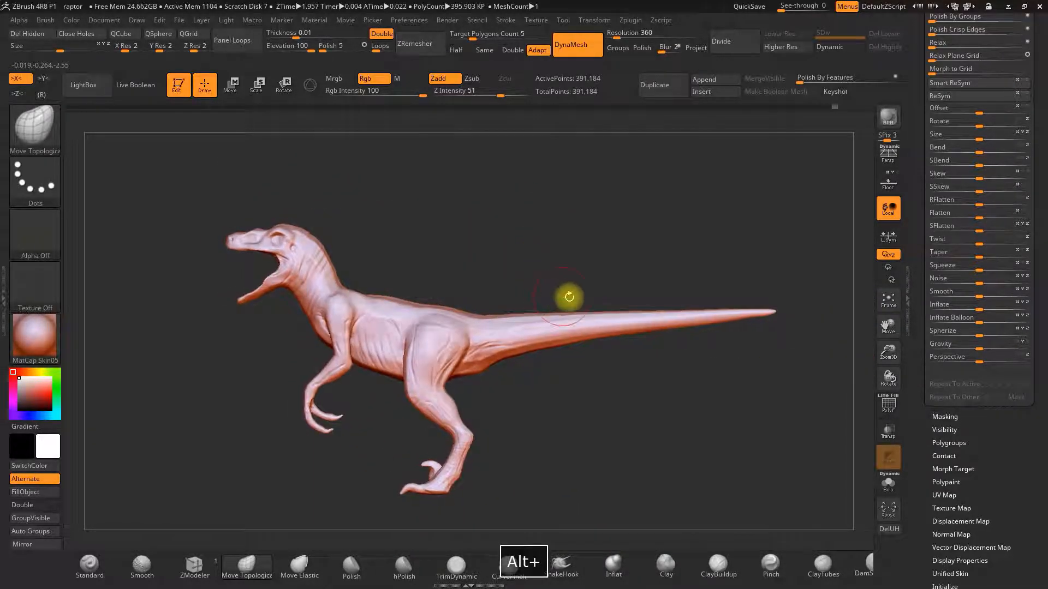